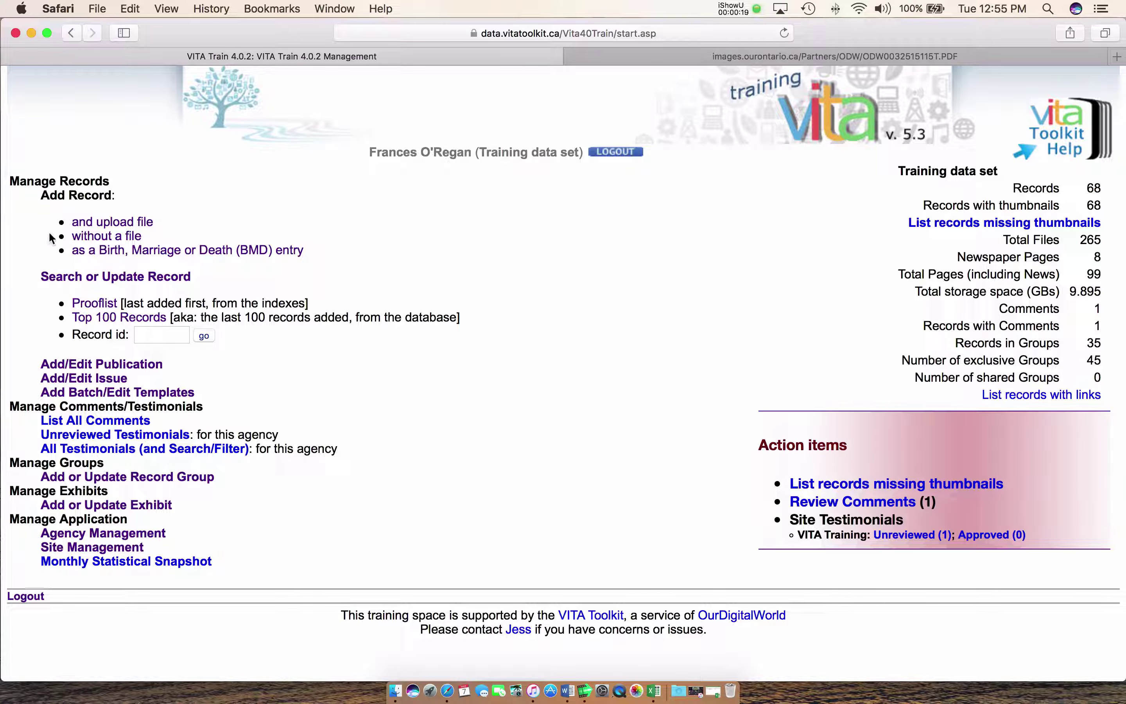
Start a new record without a file and enter the title 'Proton Girl Shoots Father'
left_click(105, 239)
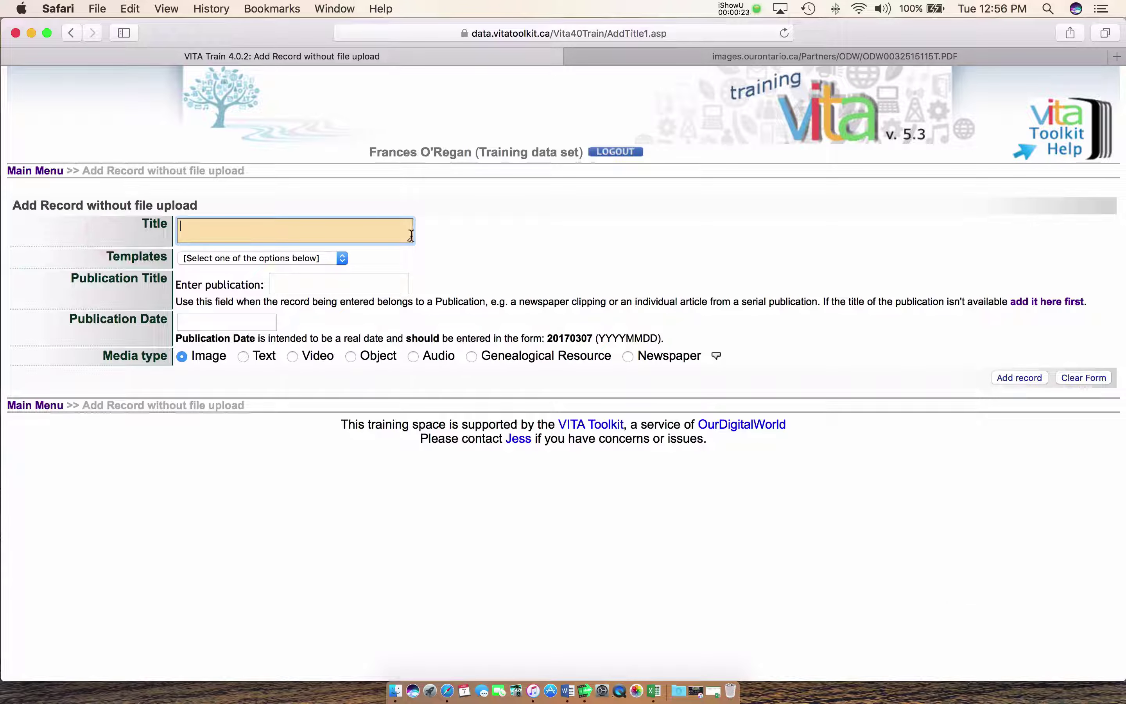
left_click_drag(409, 239, 410, 251)
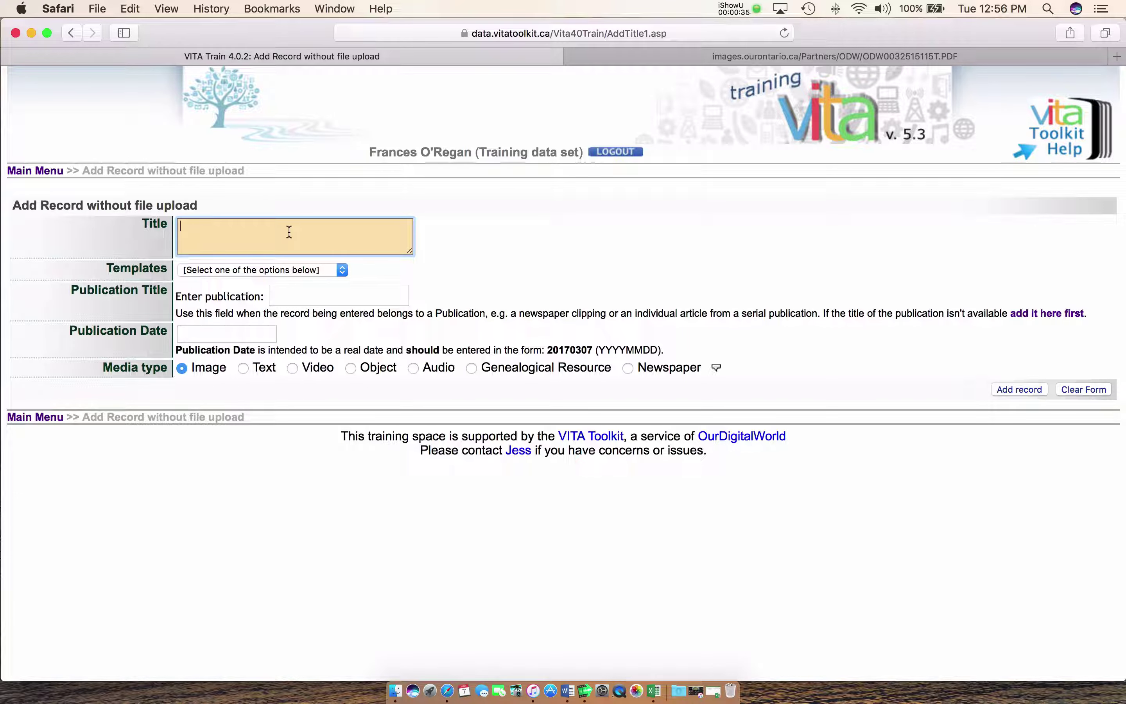
type("Proton Girl Shoots Father")
Set the publication to Flesherton Advanced (Flesherton, Ontario) via the autocomplete
left_click(291, 297)
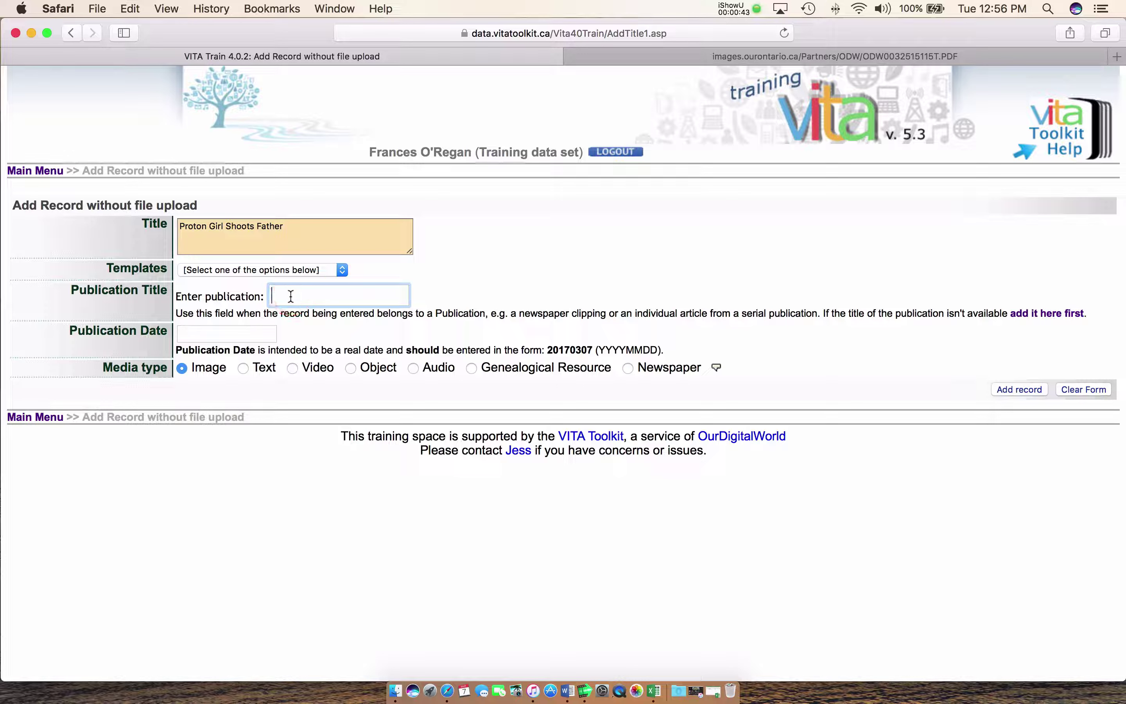
type("Fleher")
key("BackSpace")
key("BackSpace")
key("BackSpace")
type("sh")
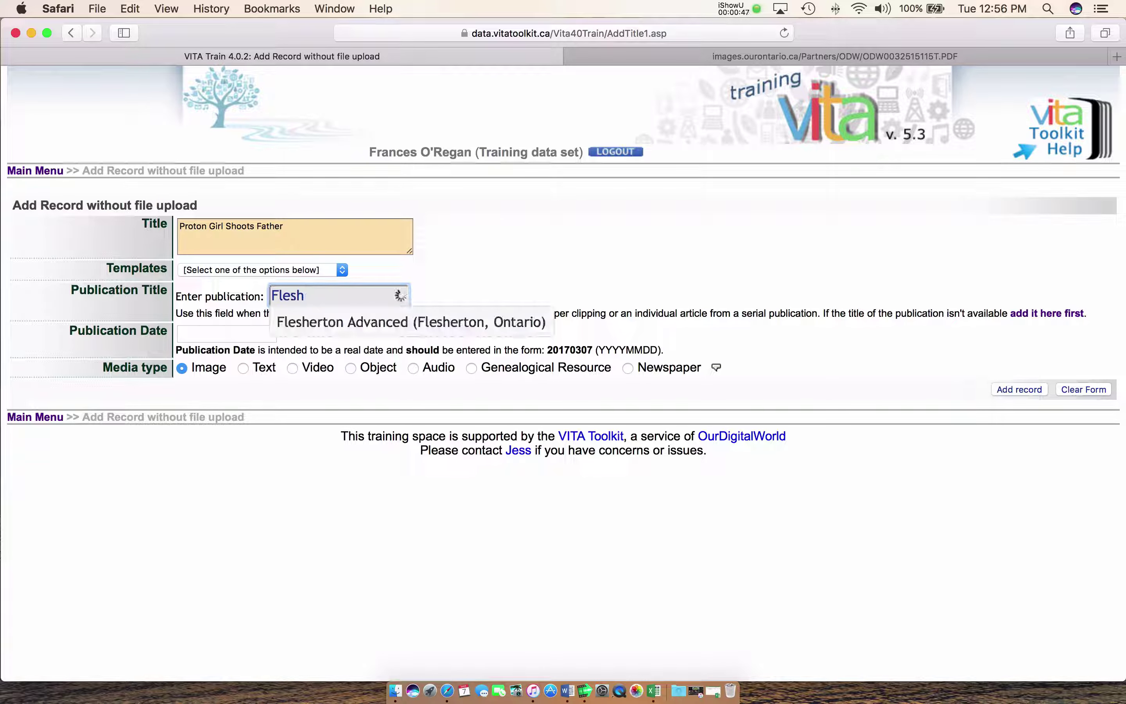
left_click(323, 324)
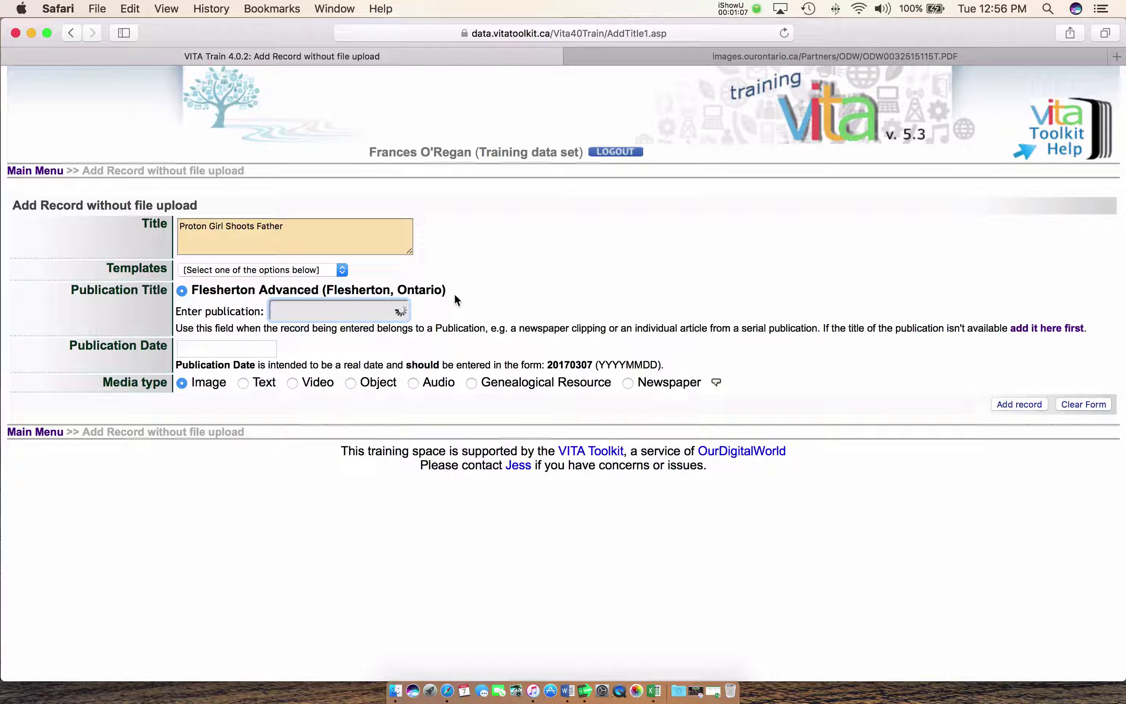
Date the record March 23, 1885, mark it as Newspaper, and add it
left_click(218, 347)
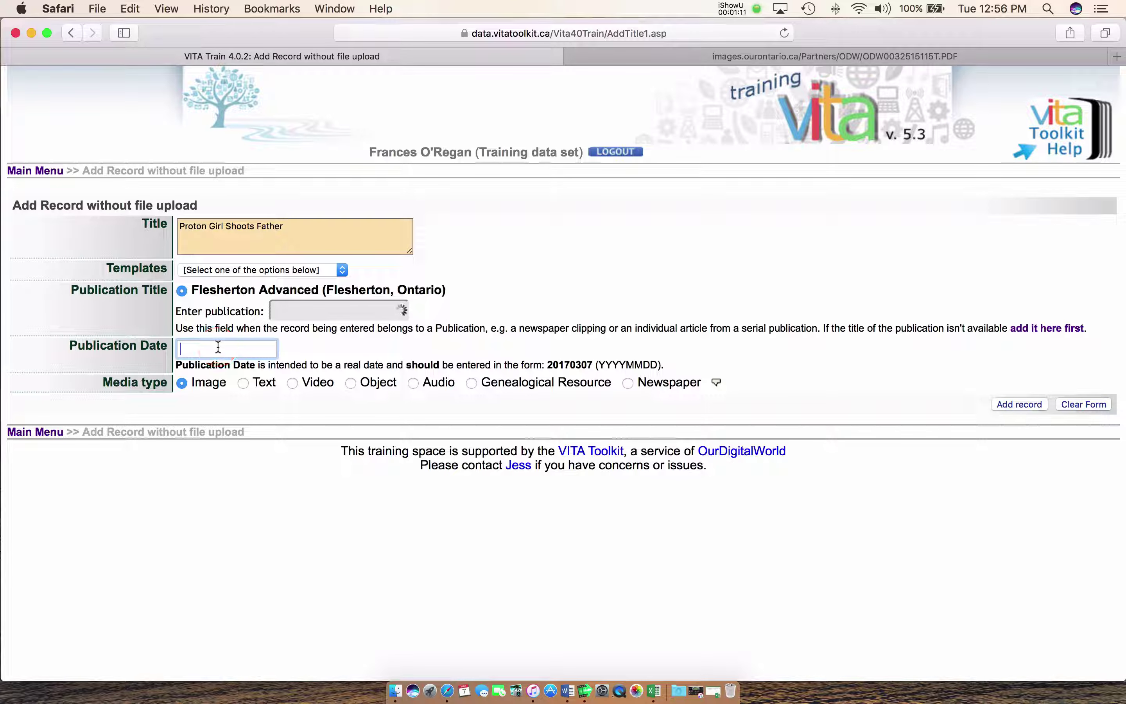
type("March 23, 1885")
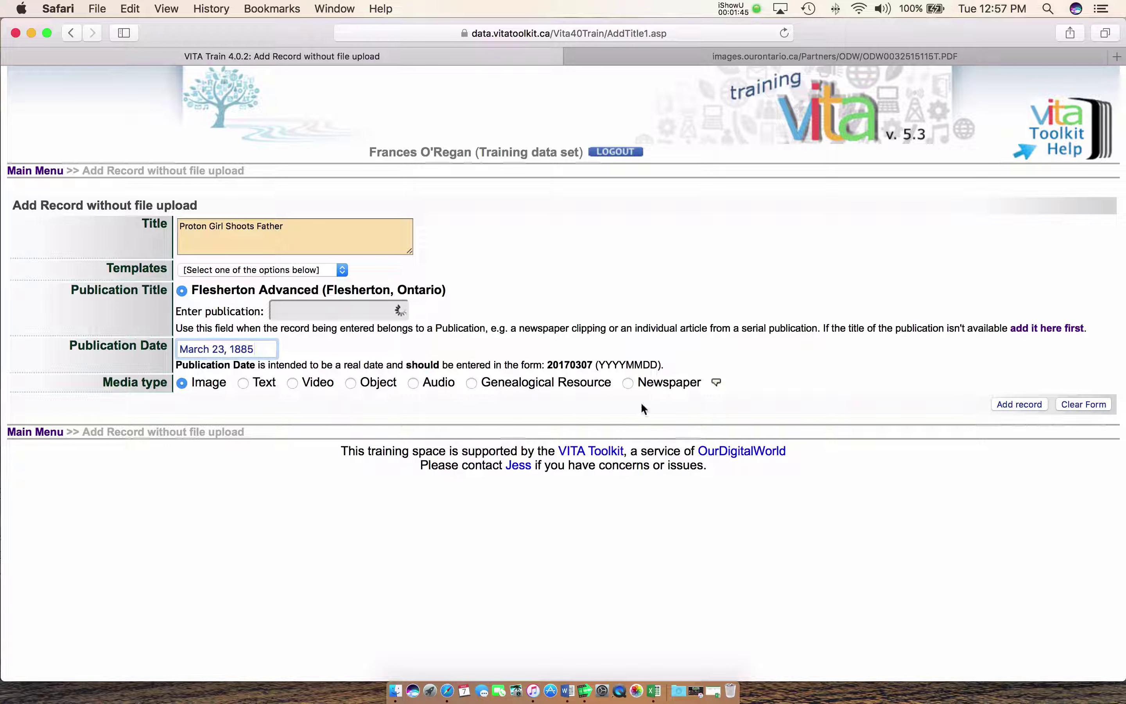
left_click(629, 383)
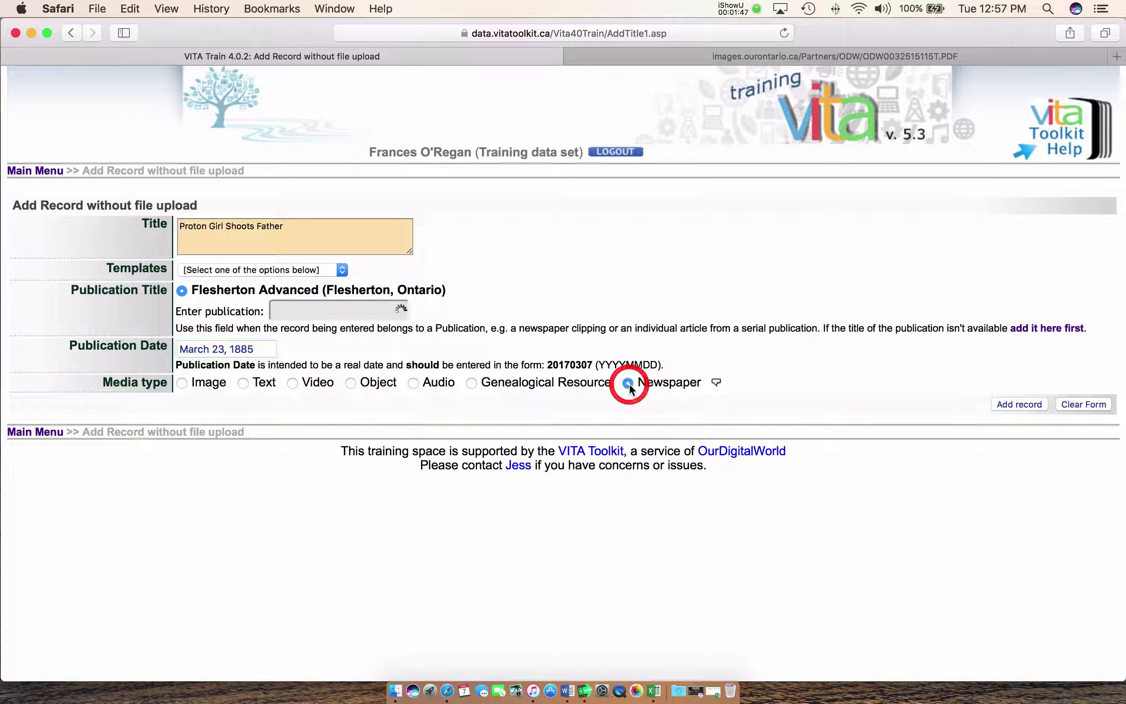
left_click(1013, 404)
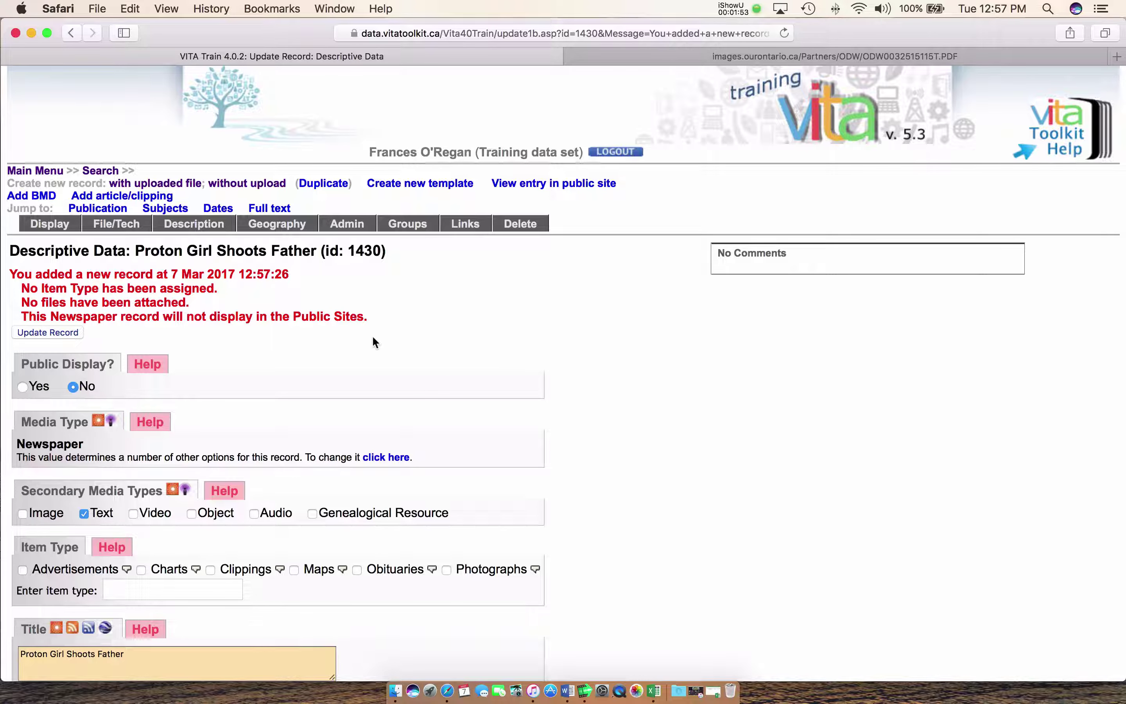
Set Public Display? to Yes on record 1430's Descriptive Data page
scroll(375, 342, "down", 5)
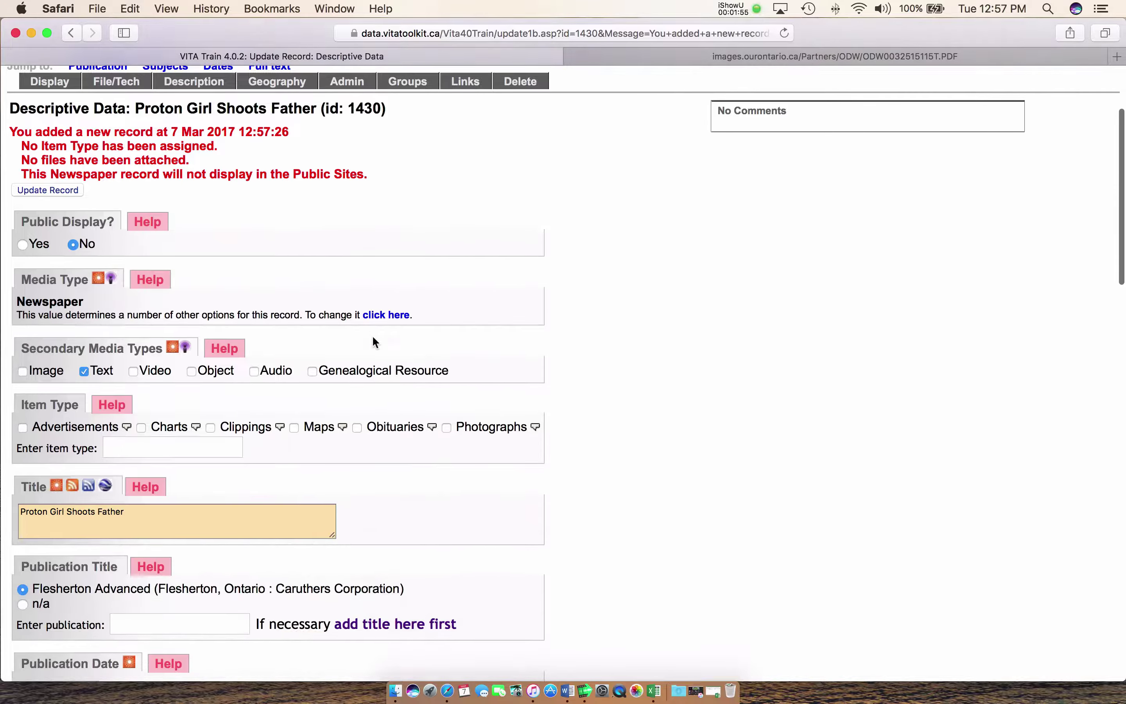
scroll(375, 342, "up", 5)
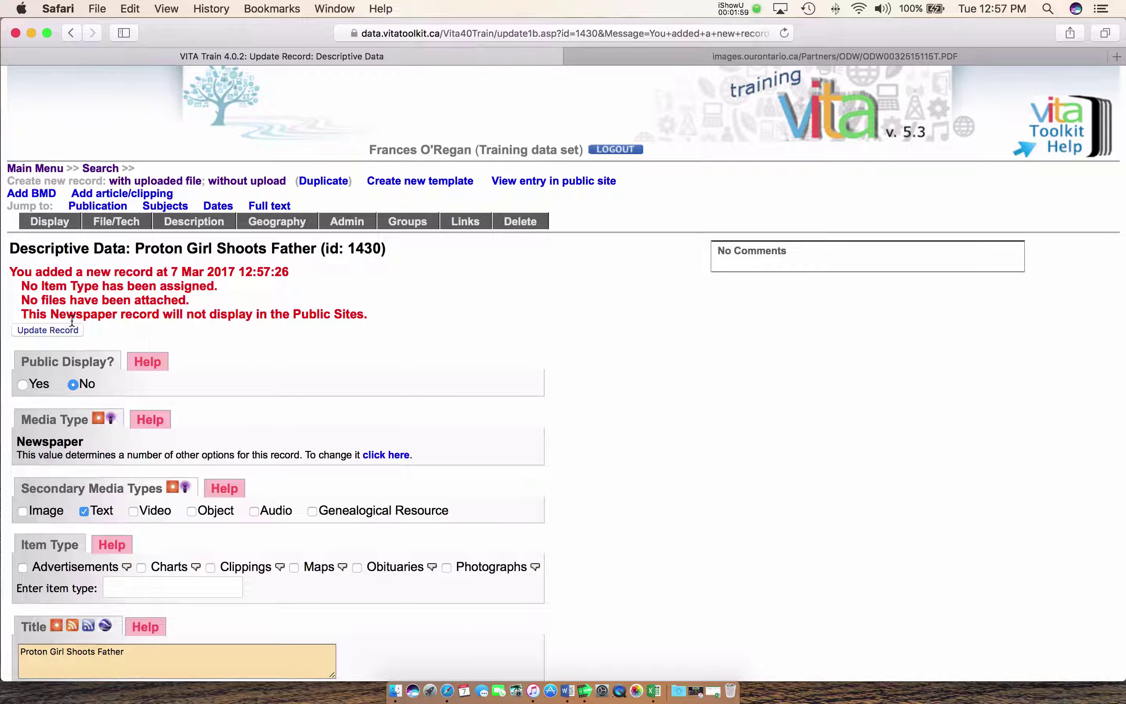
scroll(249, 343, "right", 1)
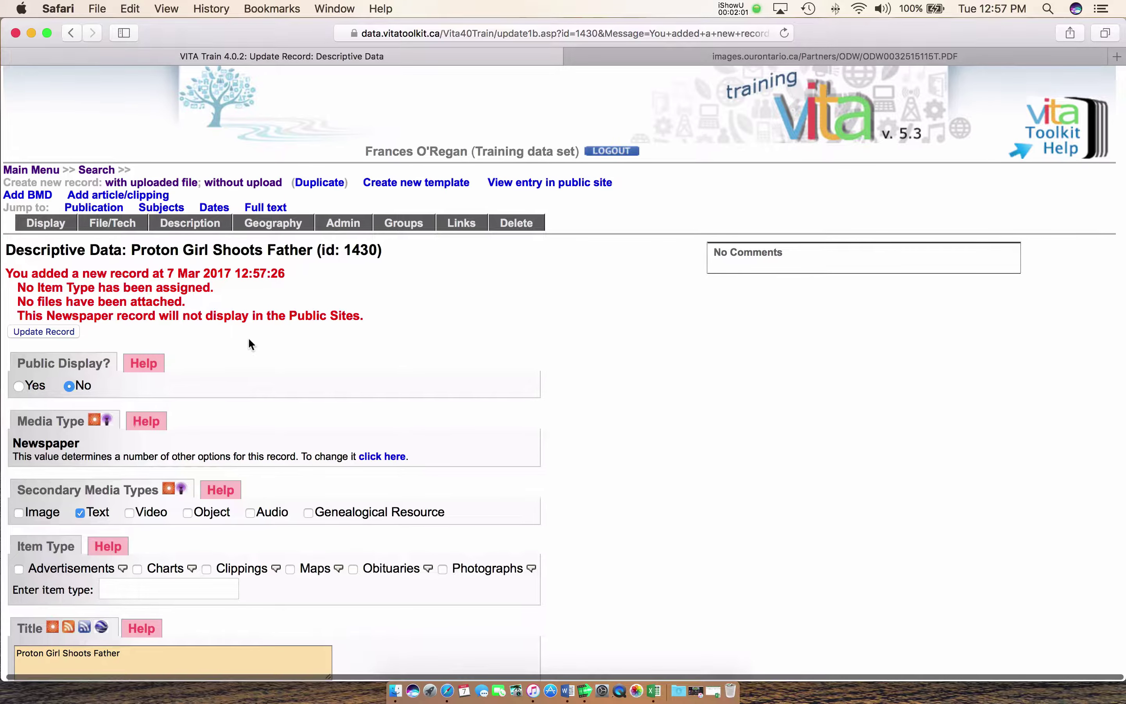
scroll(247, 338, "left", 1)
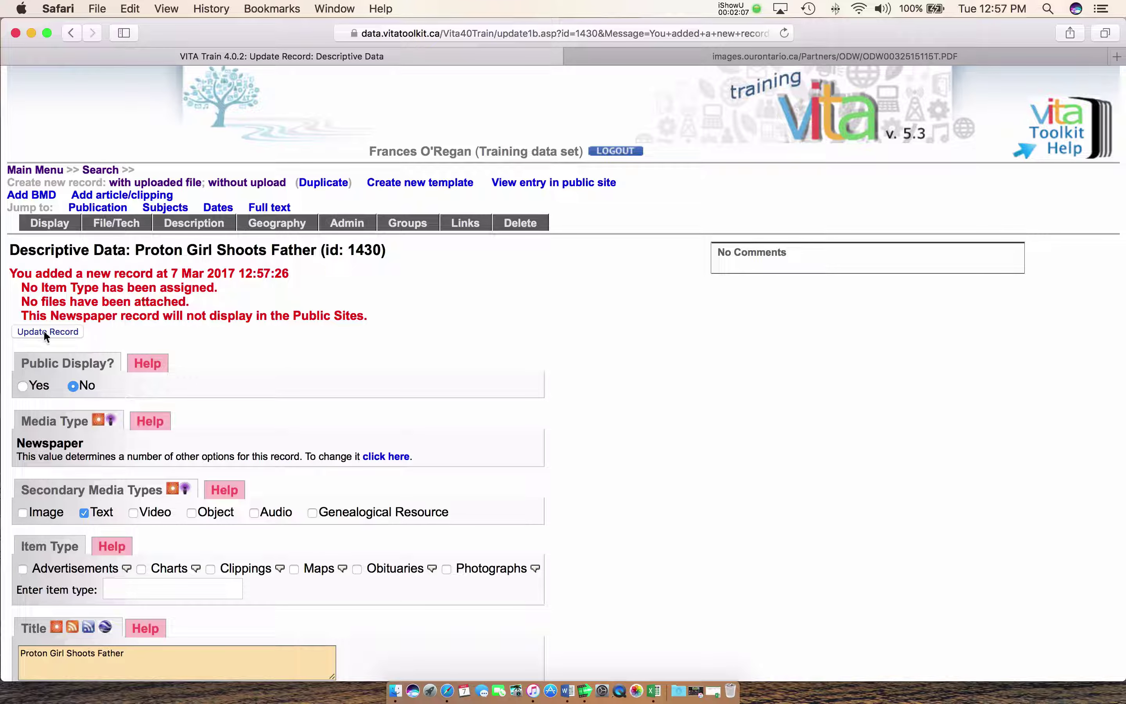
scroll(262, 350, "down", 3)
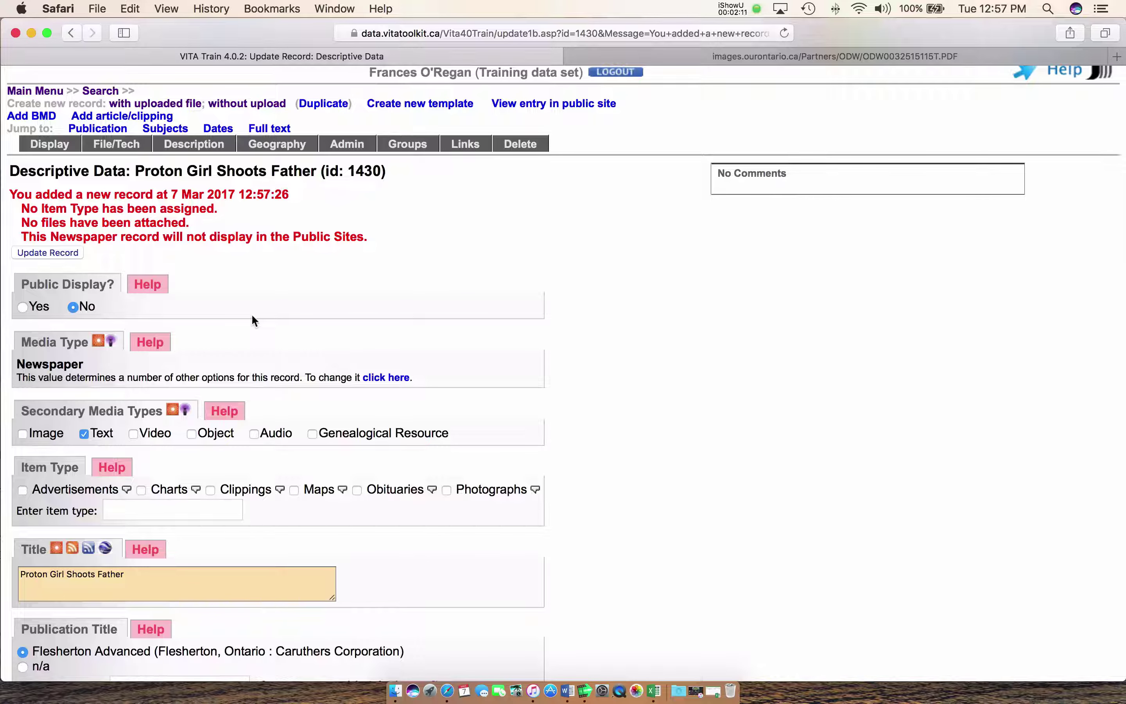
scroll(252, 315, "down", 1)
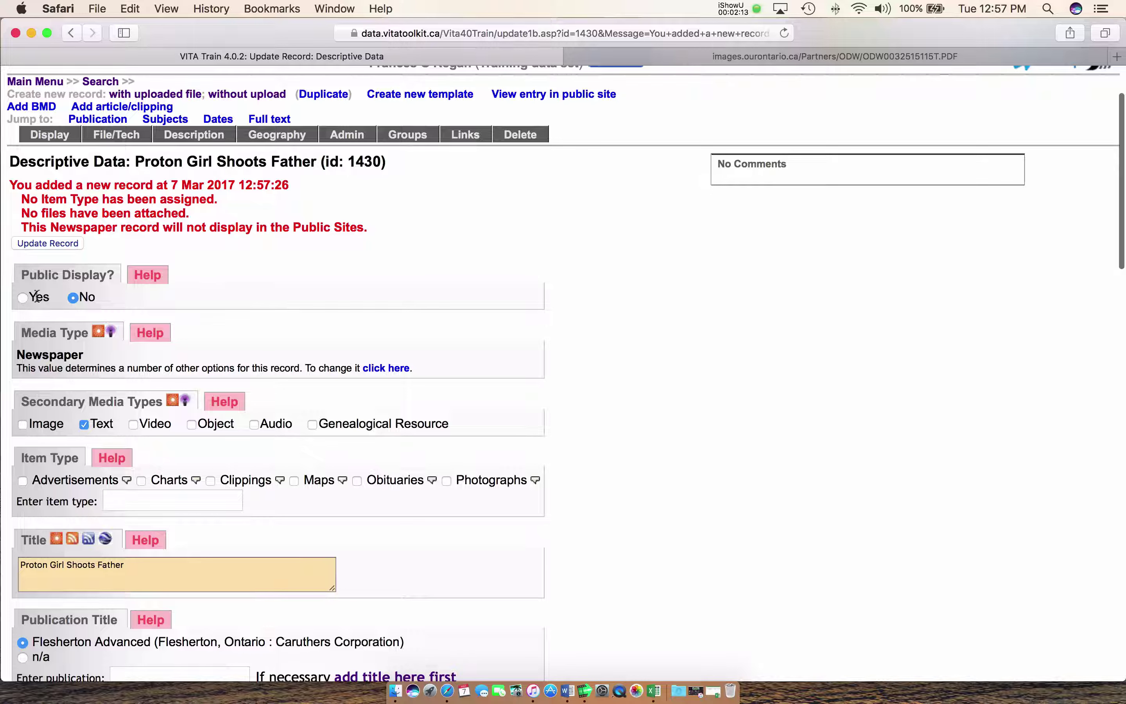
left_click(22, 298)
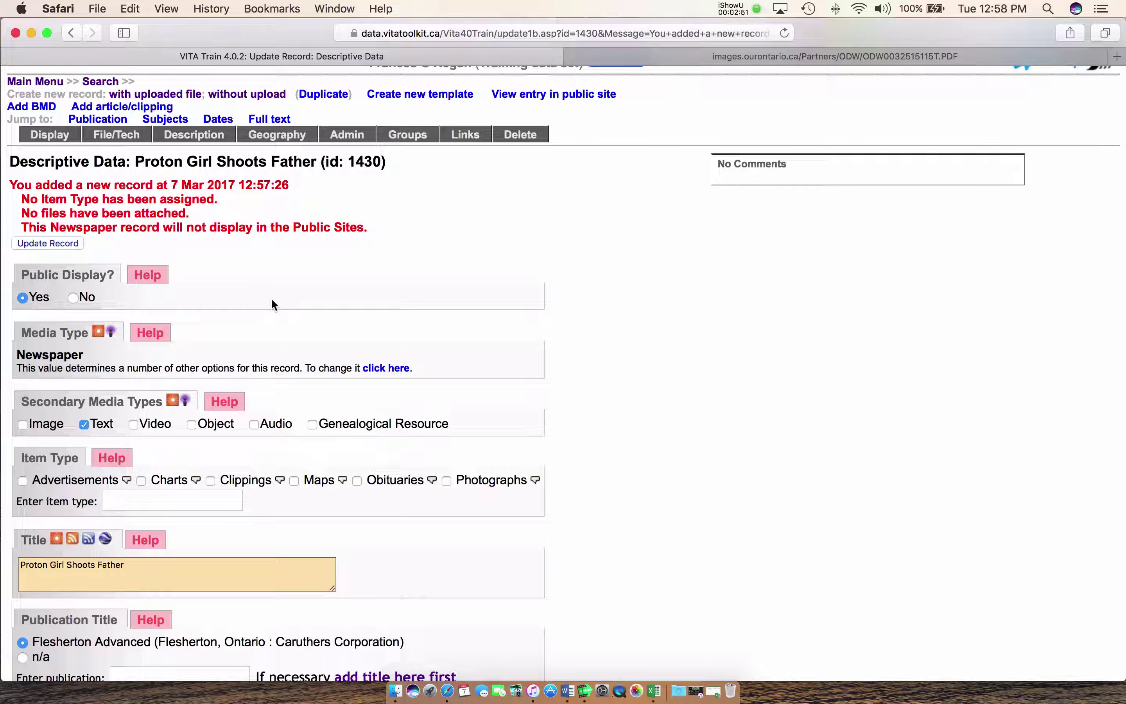
Tick Clippings under Item Type, then scroll down toward Creator Name & Role
scroll(266, 305, "down", 2)
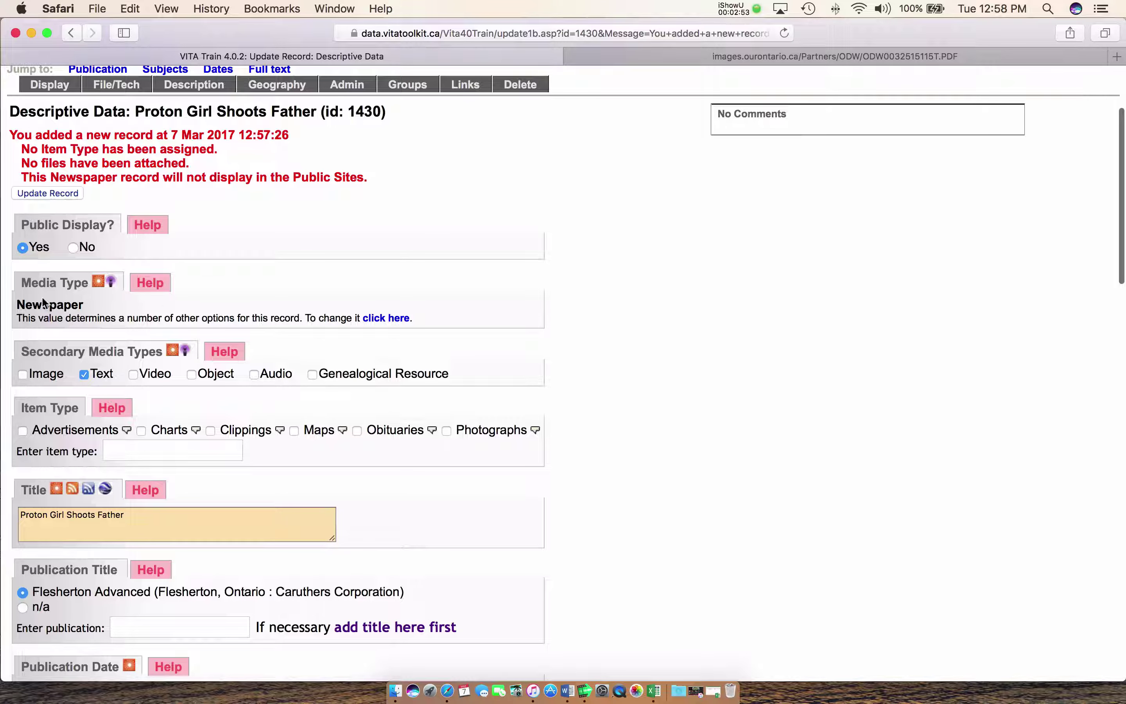
scroll(29, 293, "down", 2)
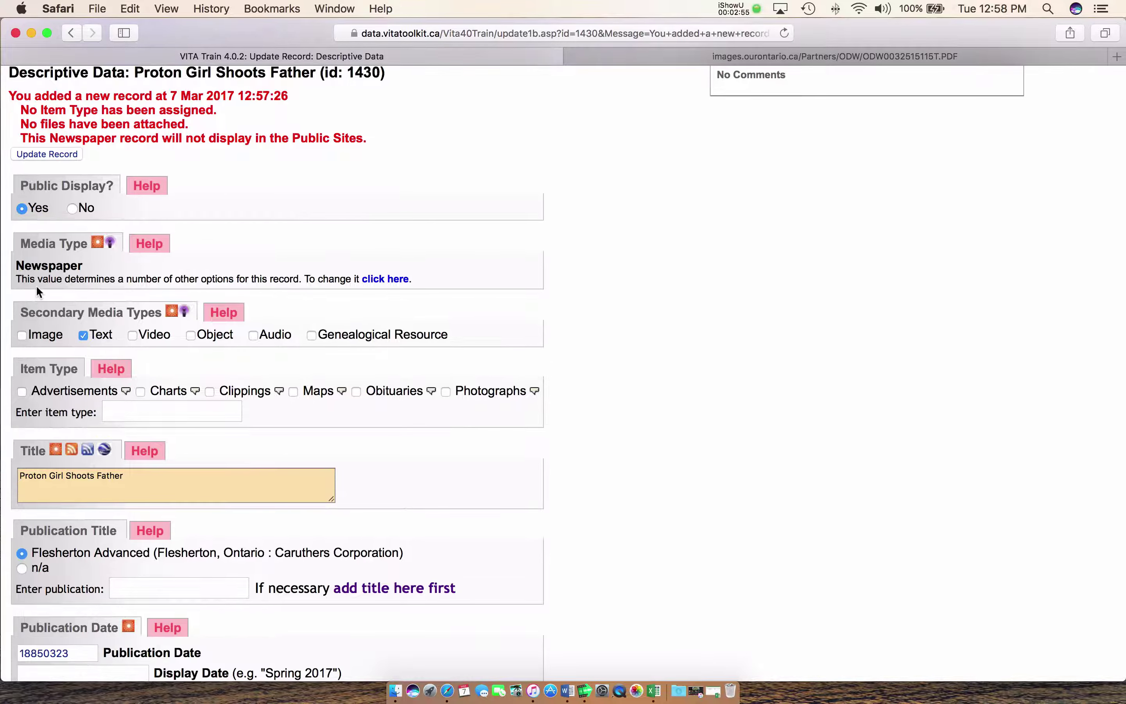
scroll(39, 285, "down", 2)
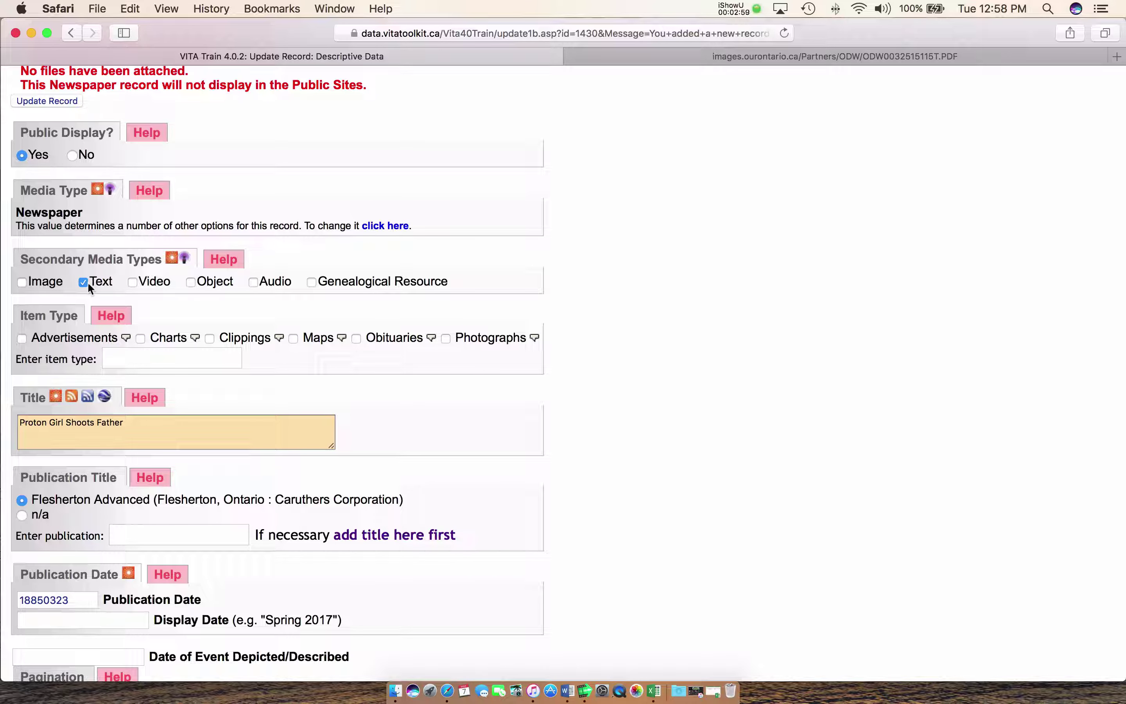
scroll(85, 282, "down", 1)
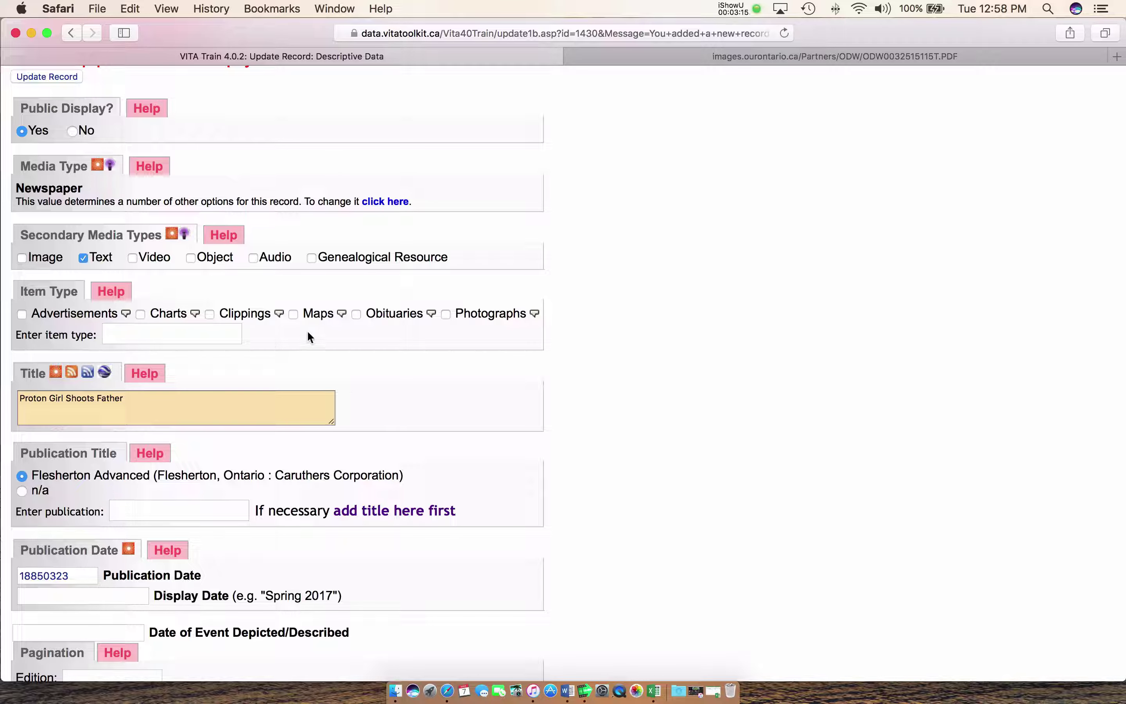
left_click(211, 314)
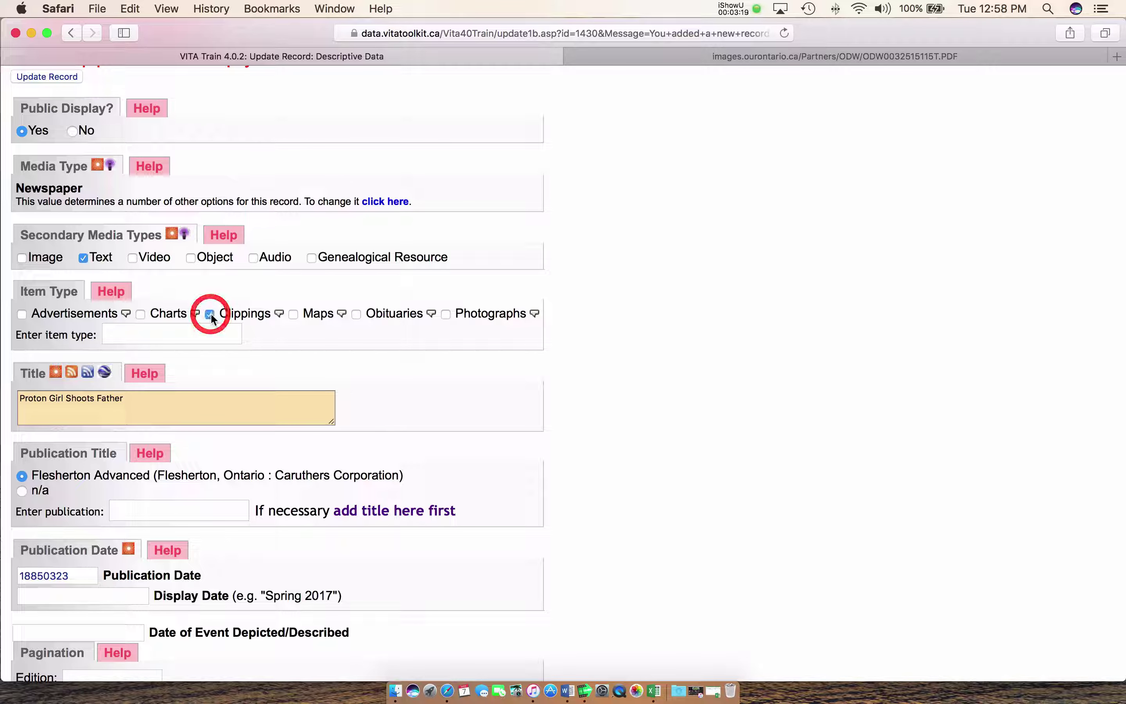
scroll(361, 330, "down", 5)
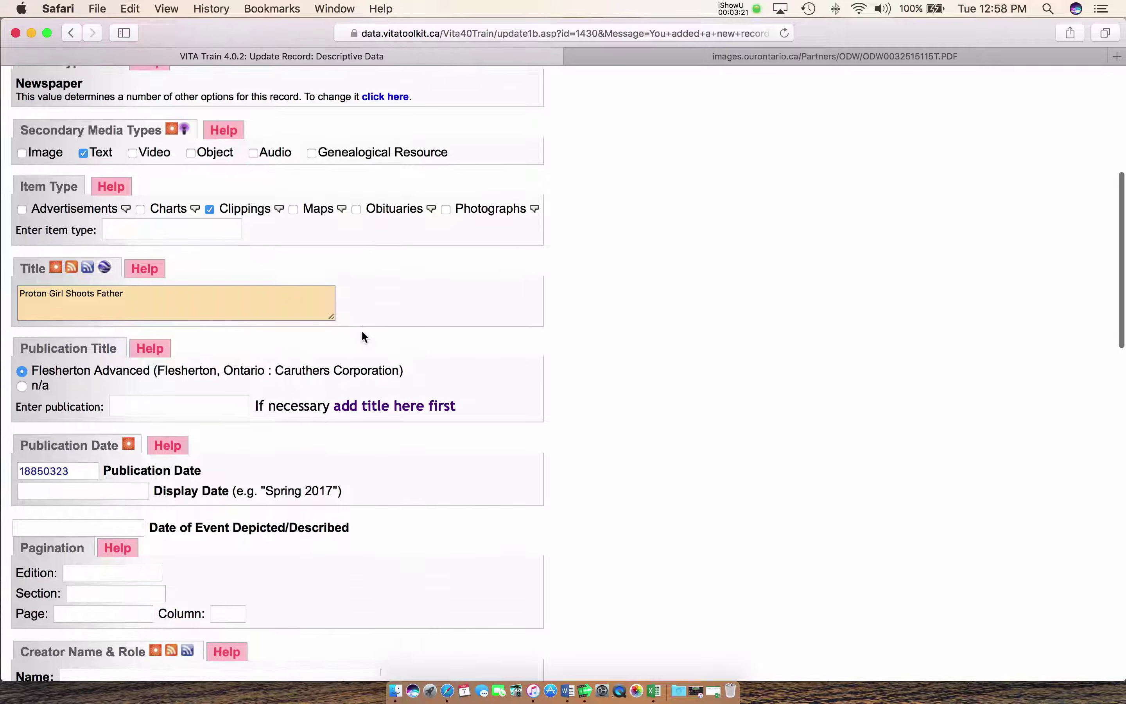
scroll(179, 261, "down", 2)
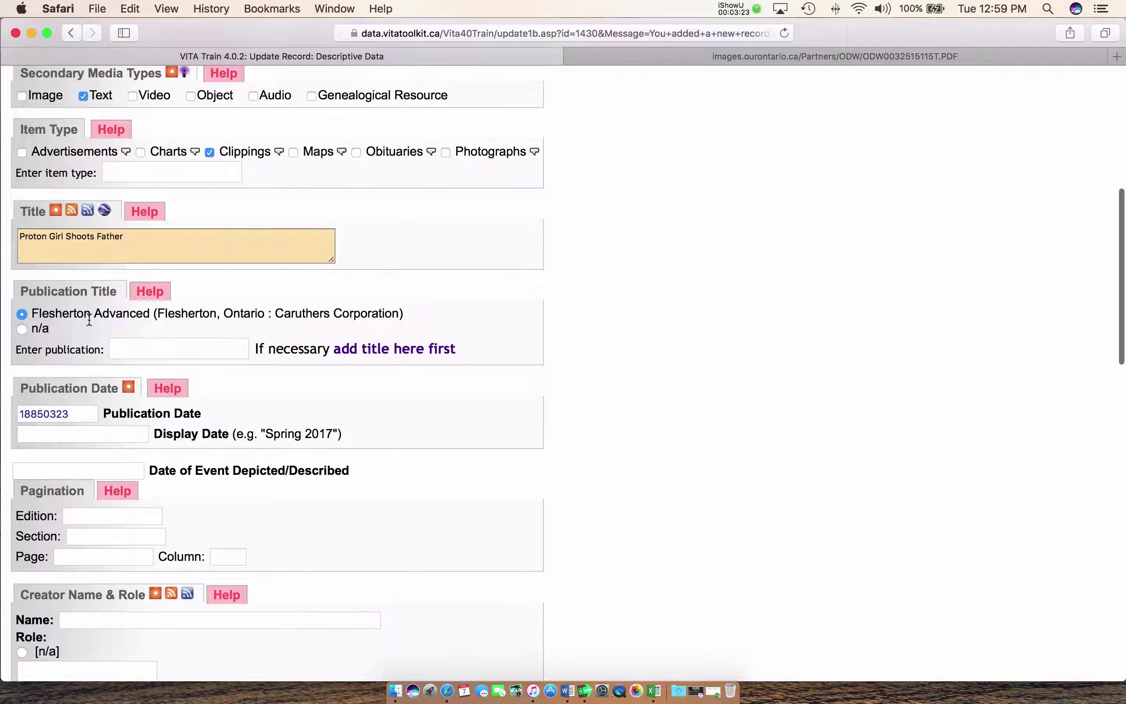
scroll(175, 321, "down", 1)
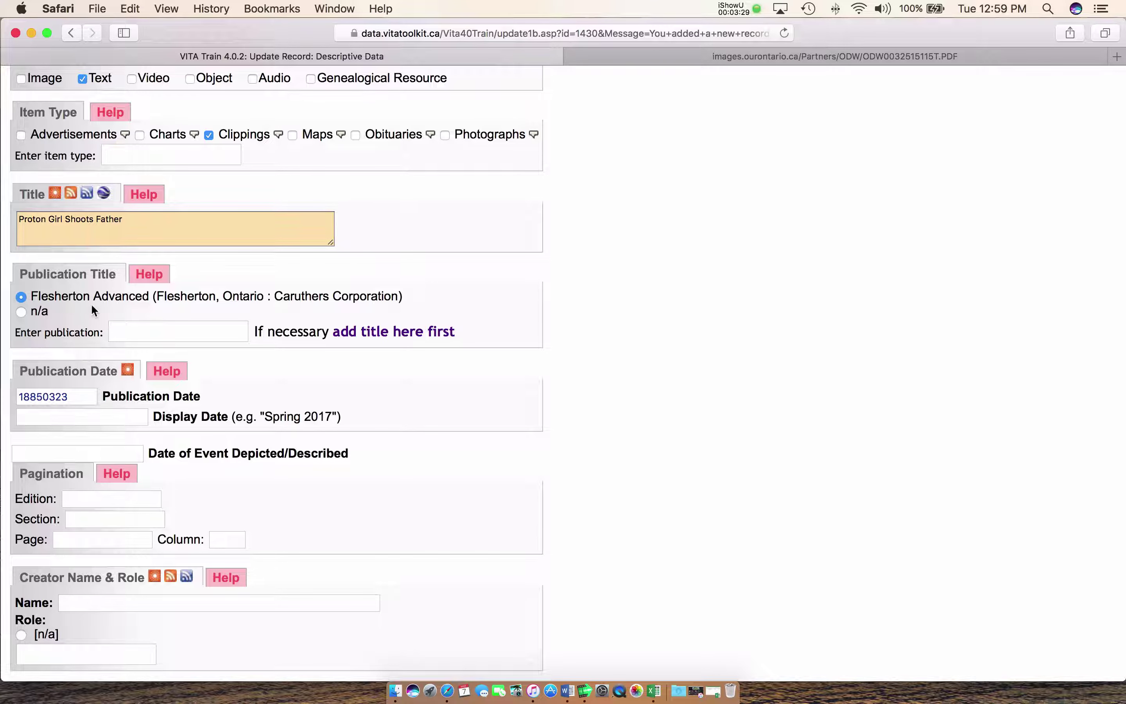
scroll(92, 303, "down", 5)
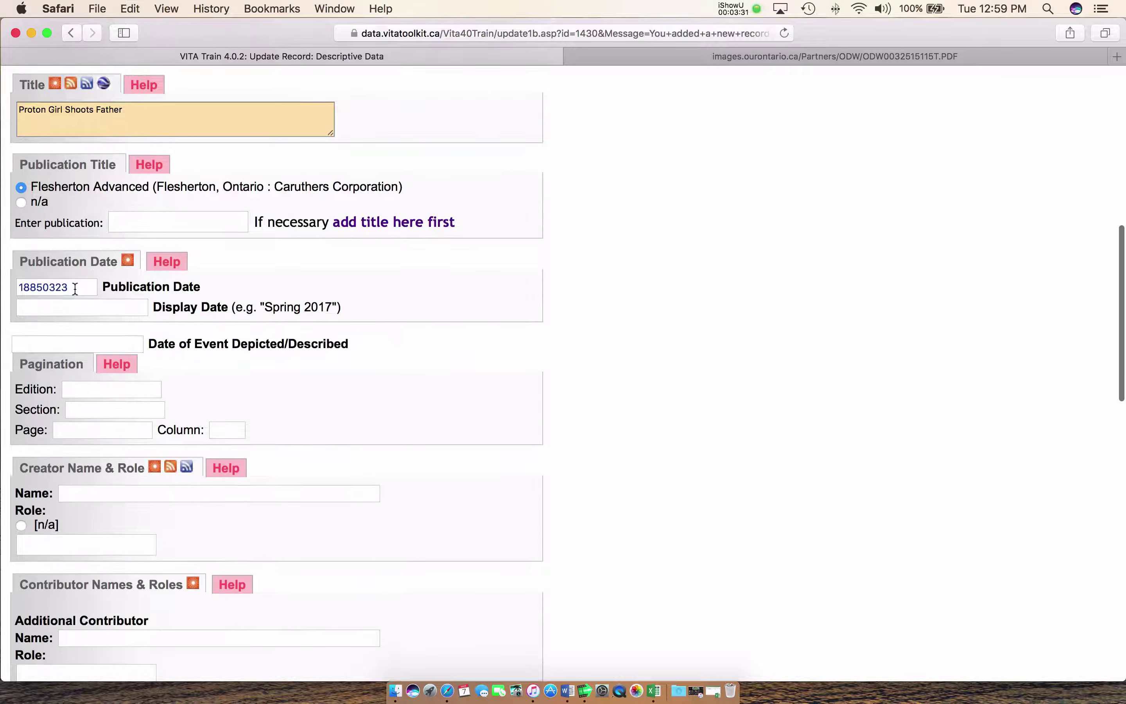
scroll(75, 289, "down", 5)
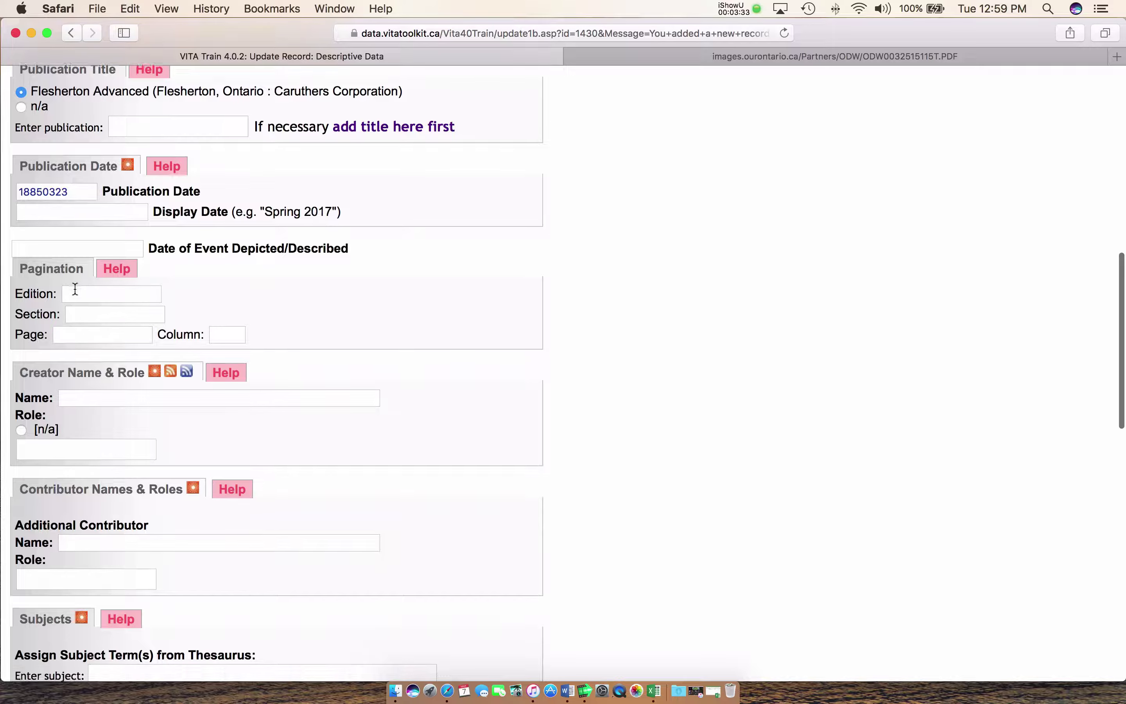
scroll(76, 289, "down", 2)
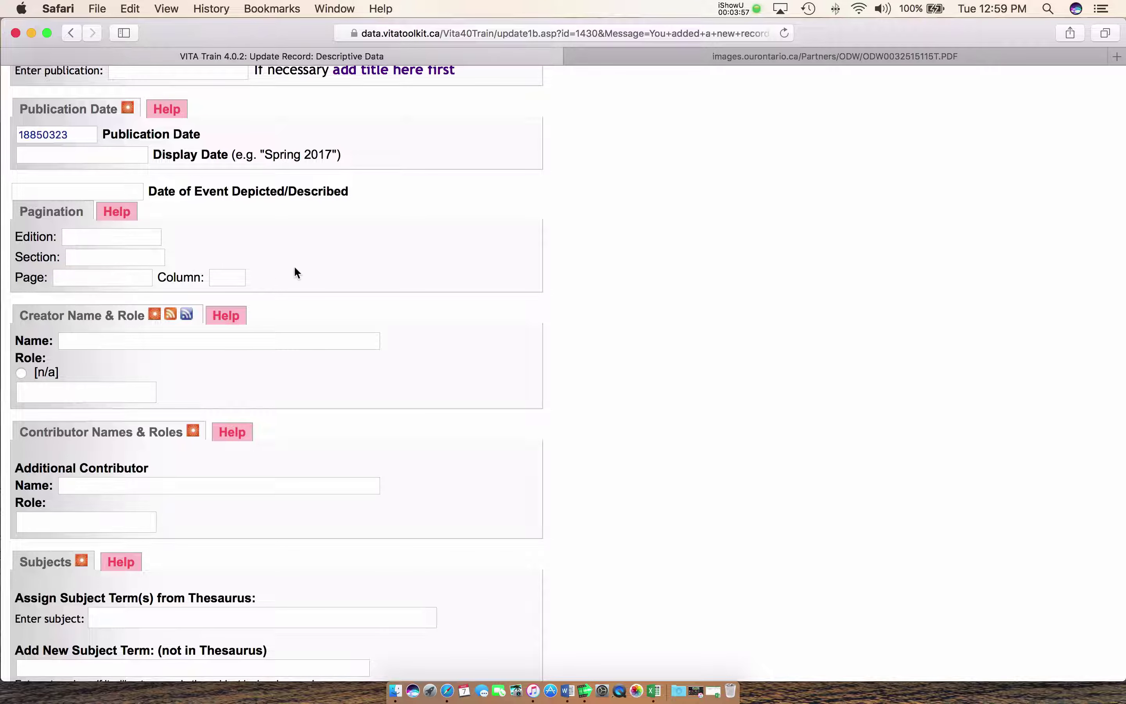
scroll(326, 264, "down", 5)
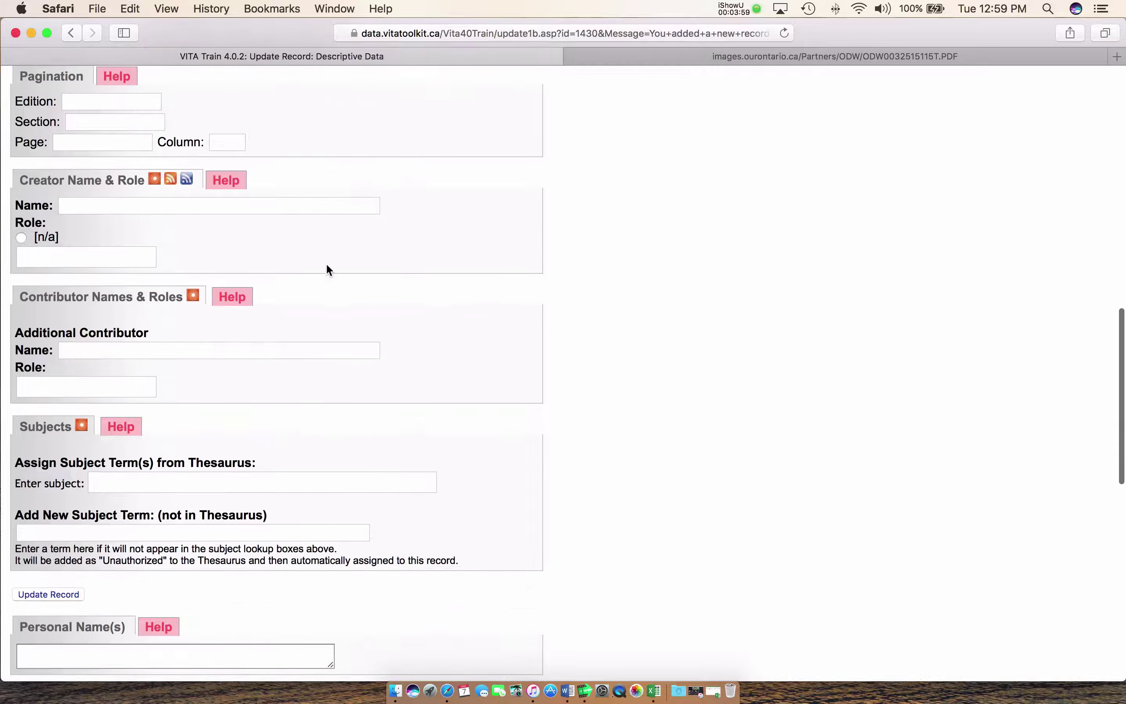
scroll(319, 249, "down", 2)
left_click(123, 156)
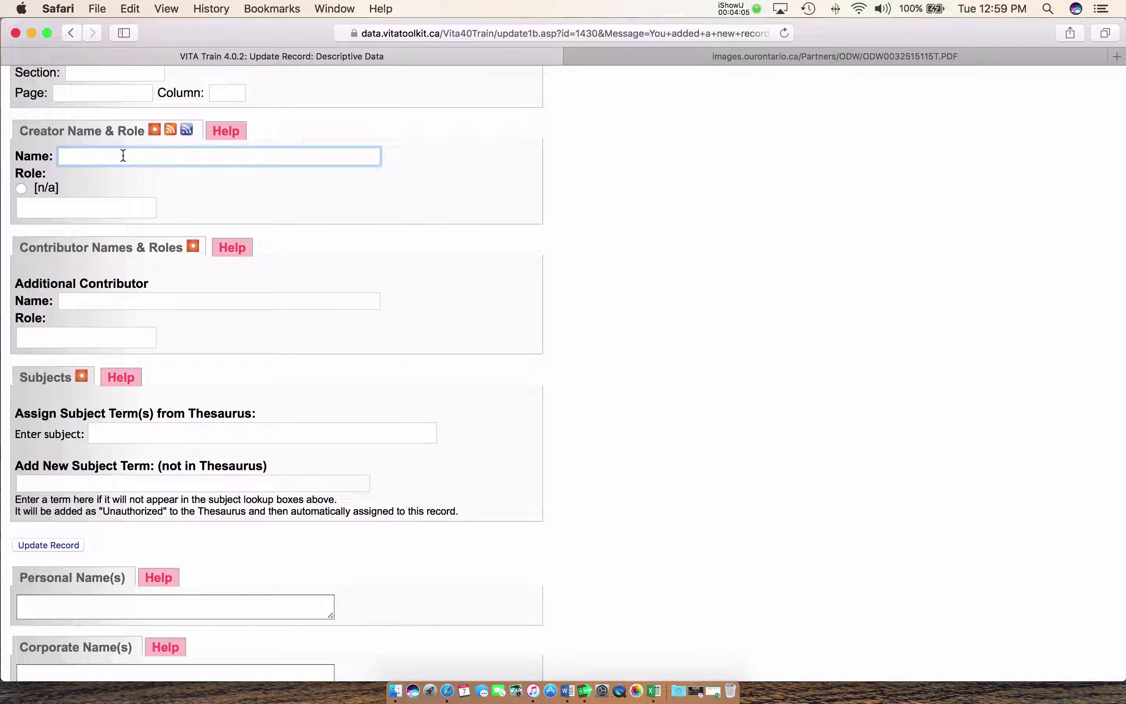
type("Hugh Brown")
left_click(104, 201)
type("Auth")
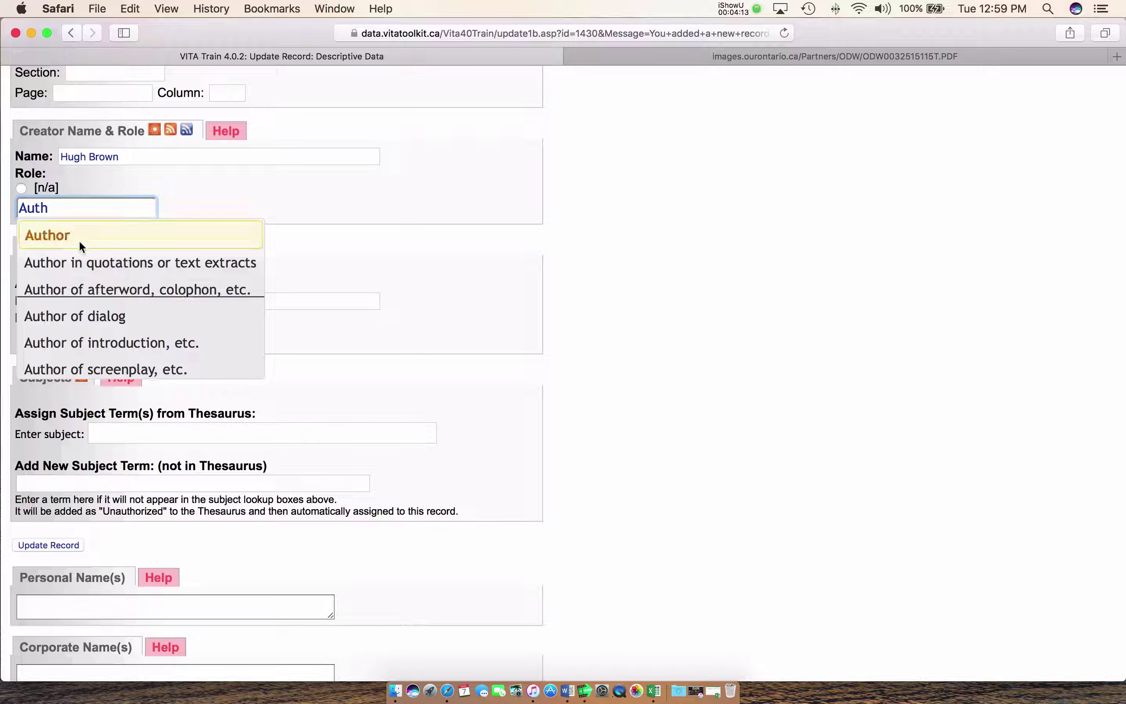
left_click(66, 248)
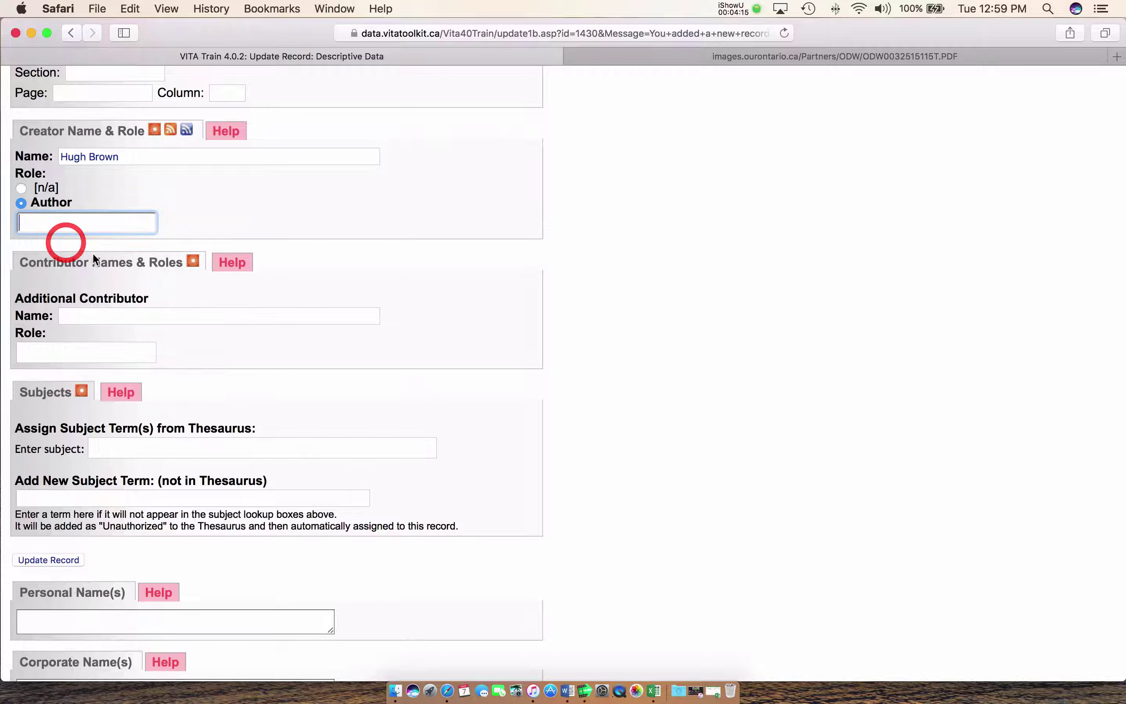
scroll(604, 342, "down", 3)
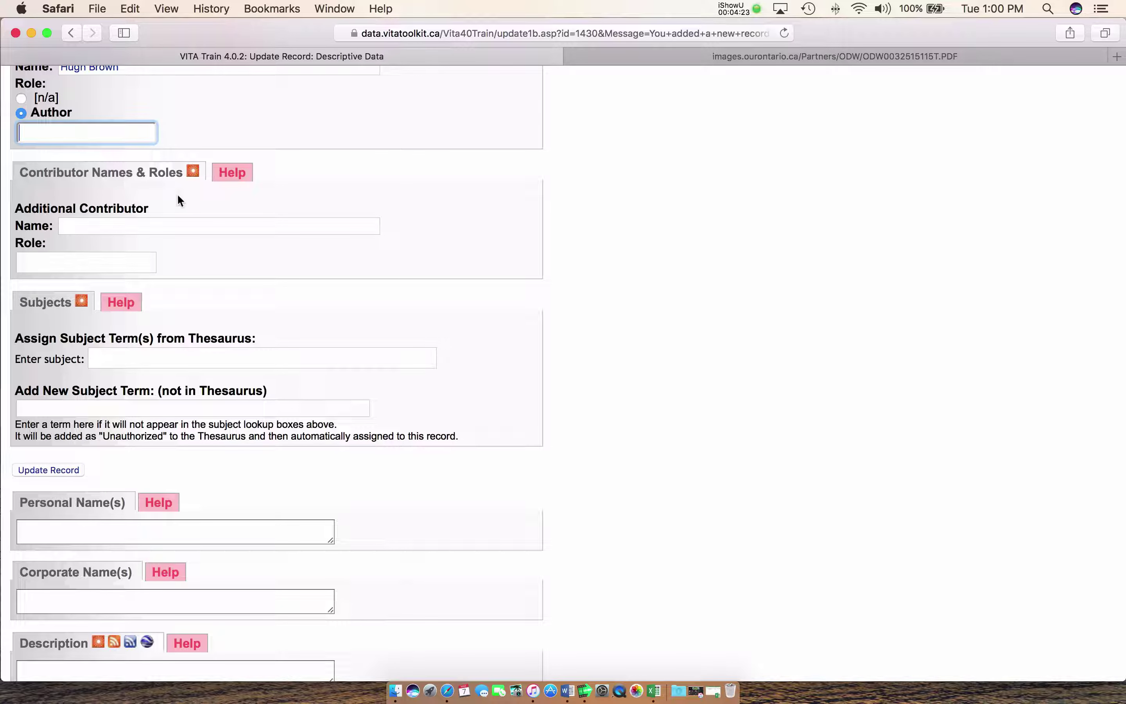
scroll(178, 200, "down", 5)
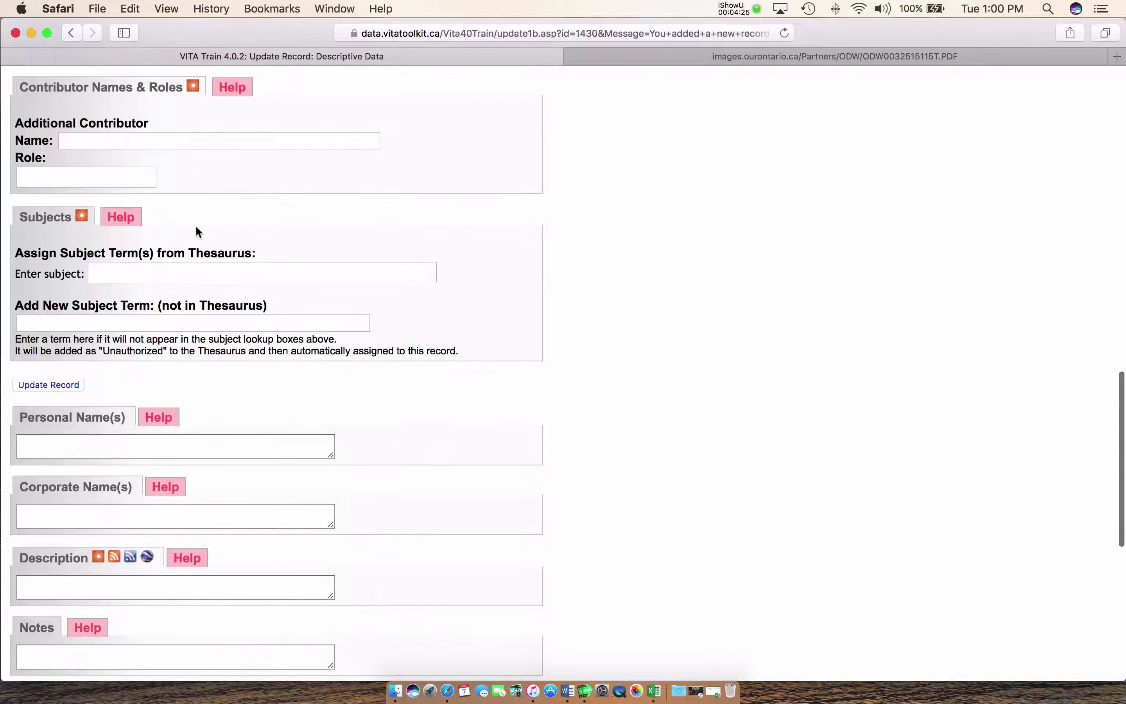
Add the thesaurus subjects Shooting and Proton (Unauthorized, Training)
left_click(195, 228)
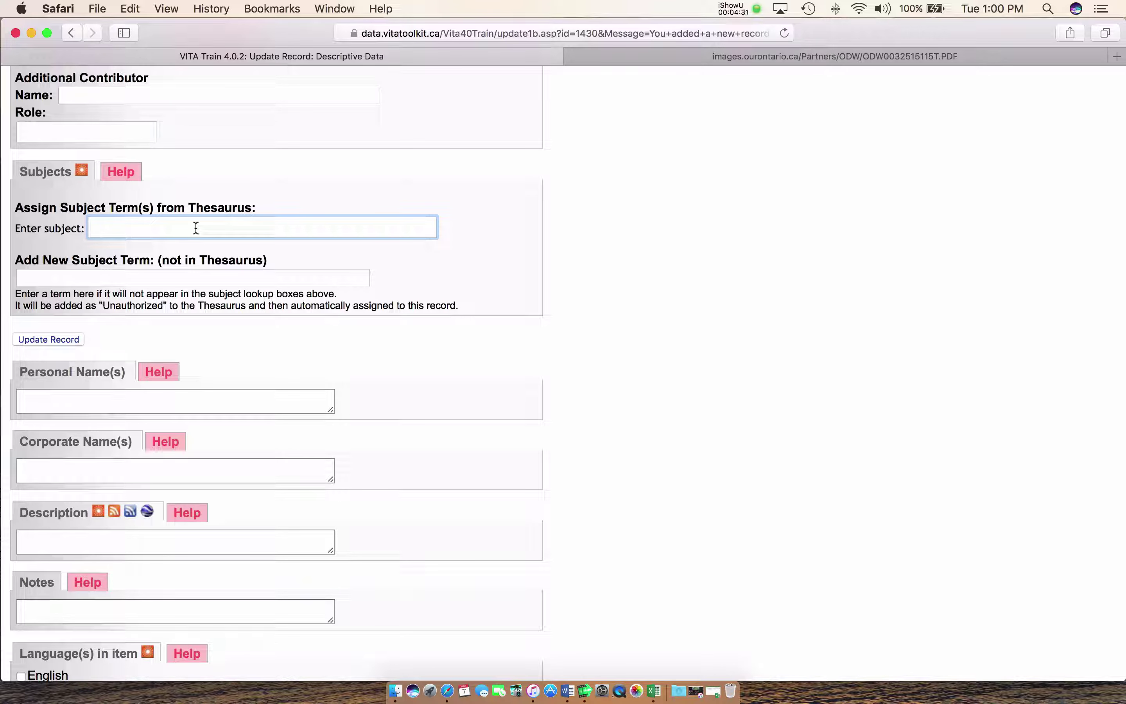
type("Shootin")
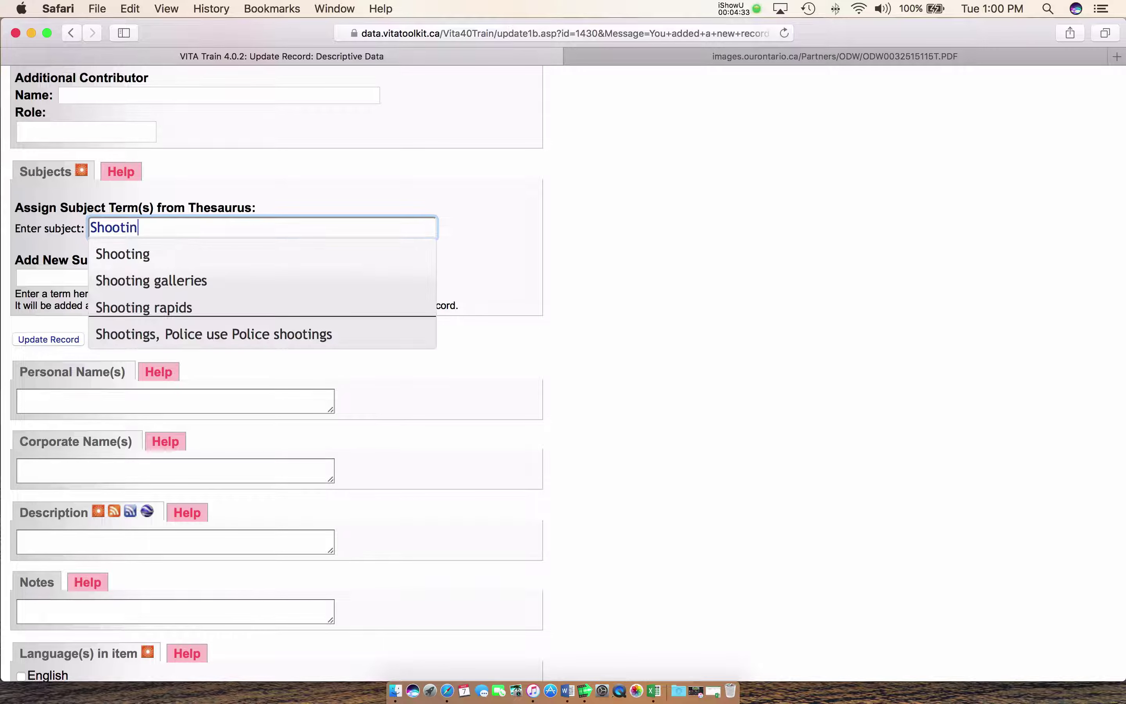
left_click(140, 258)
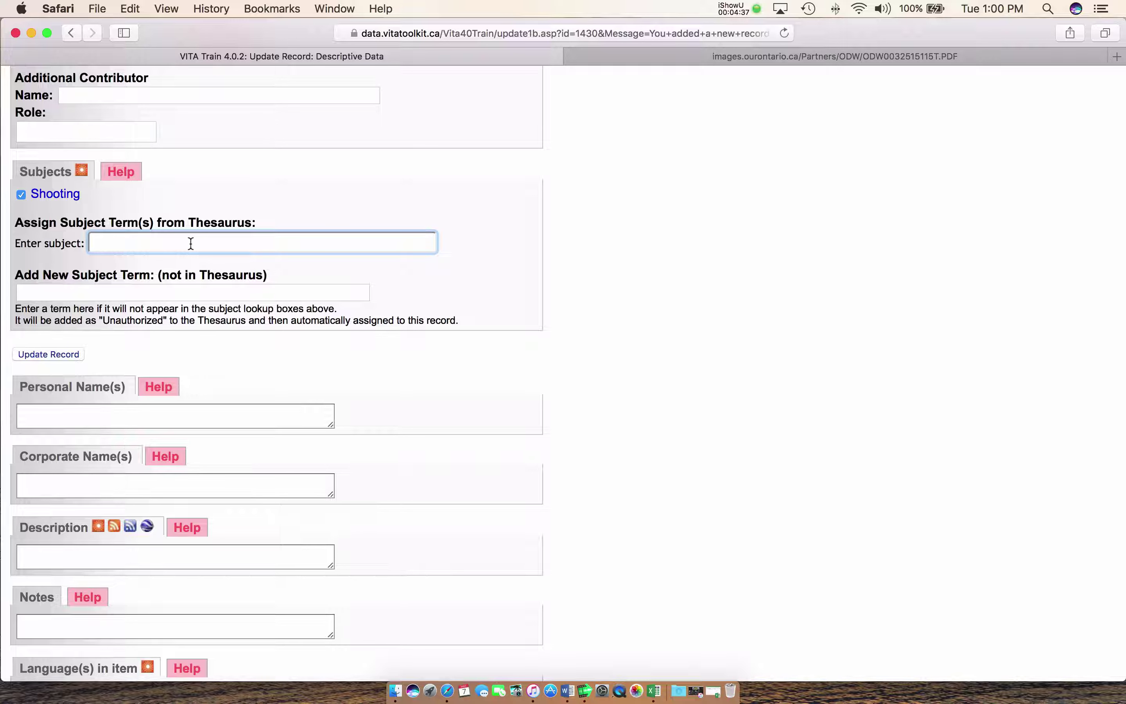
type("Proton")
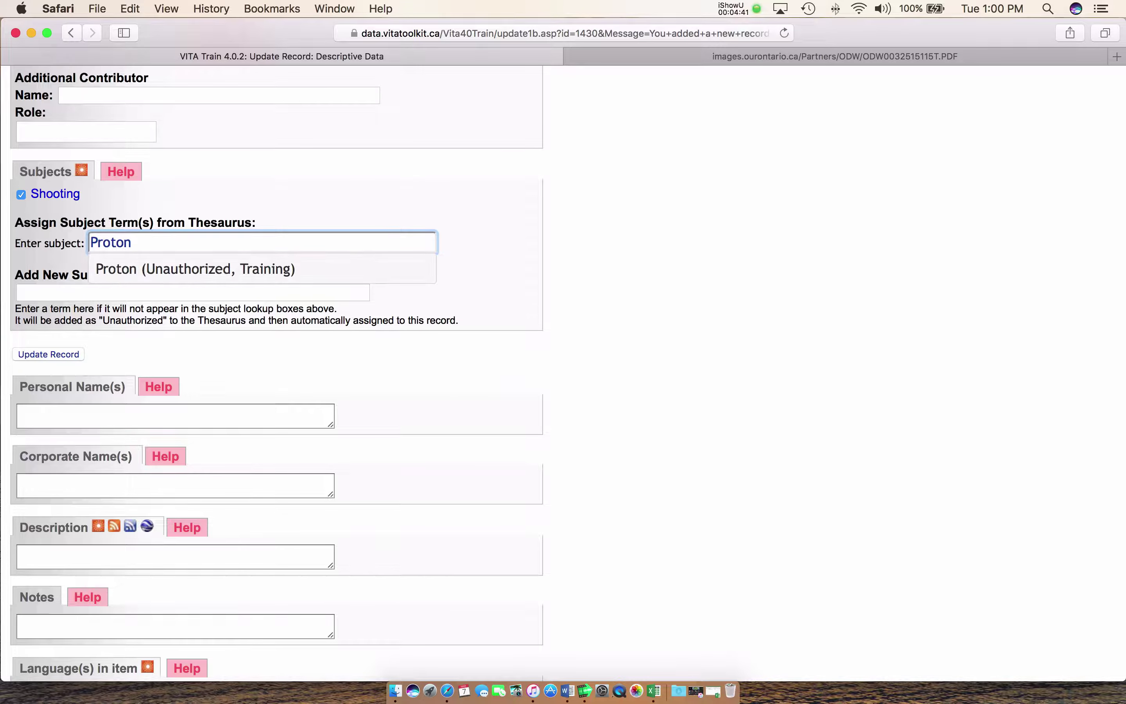
left_click(142, 270)
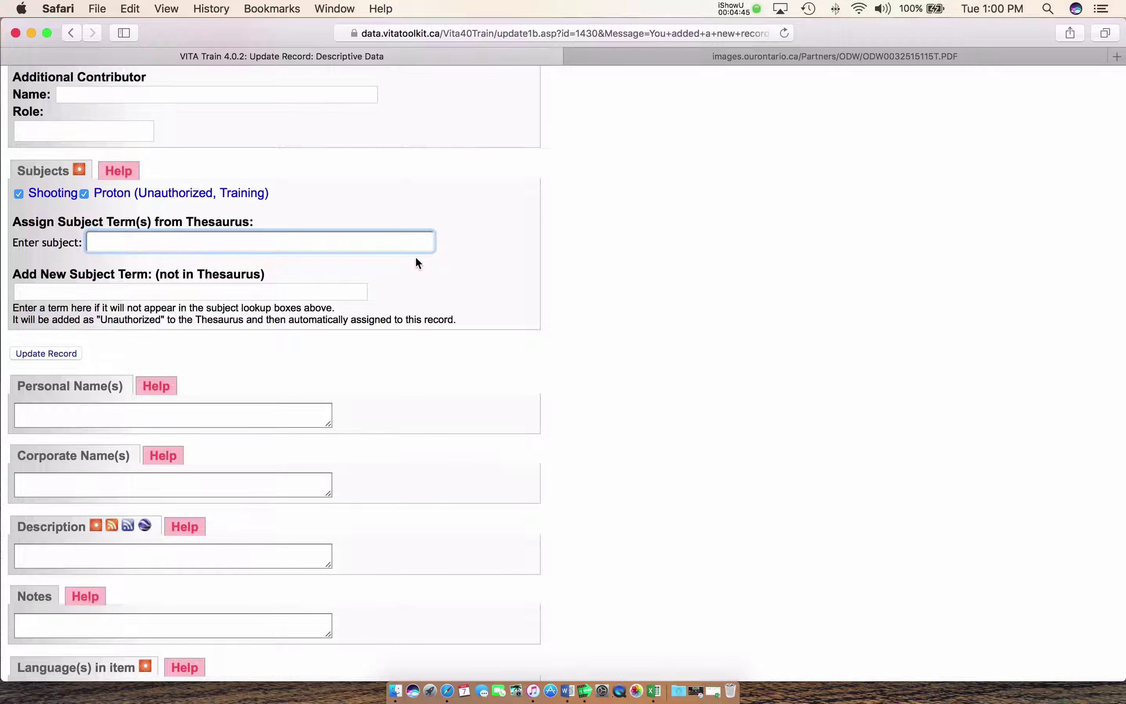
Move to the field for subjects not in the thesaurus
scroll(416, 259, "up", 3)
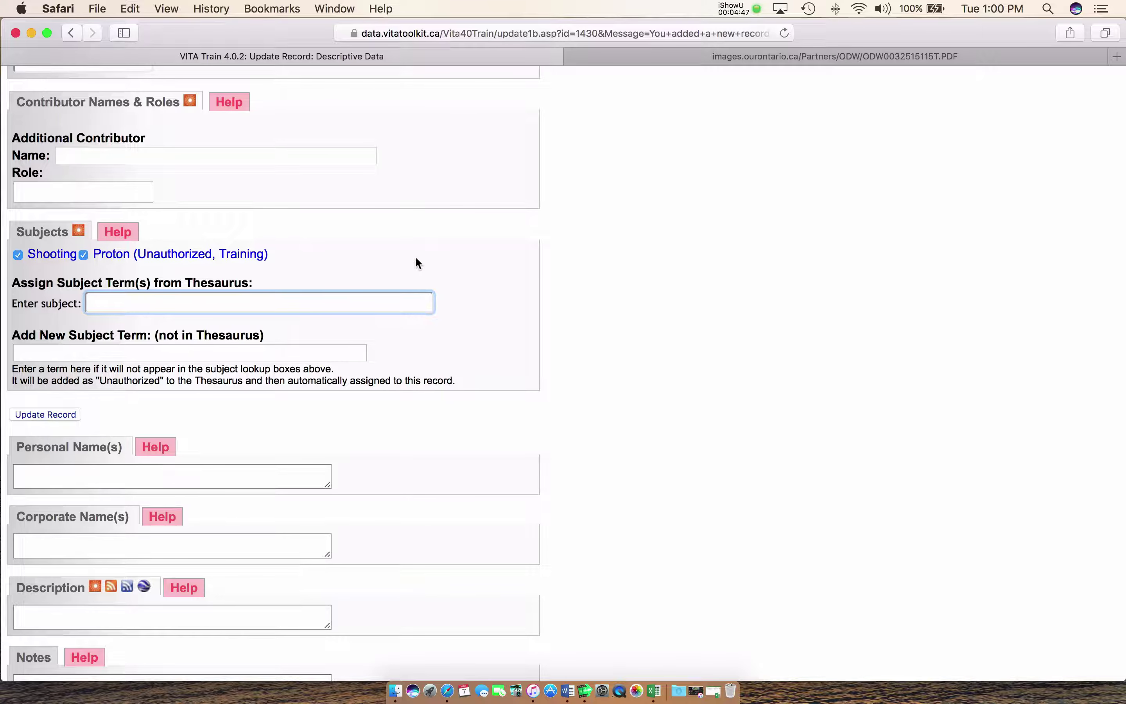
scroll(417, 263, "down", 5)
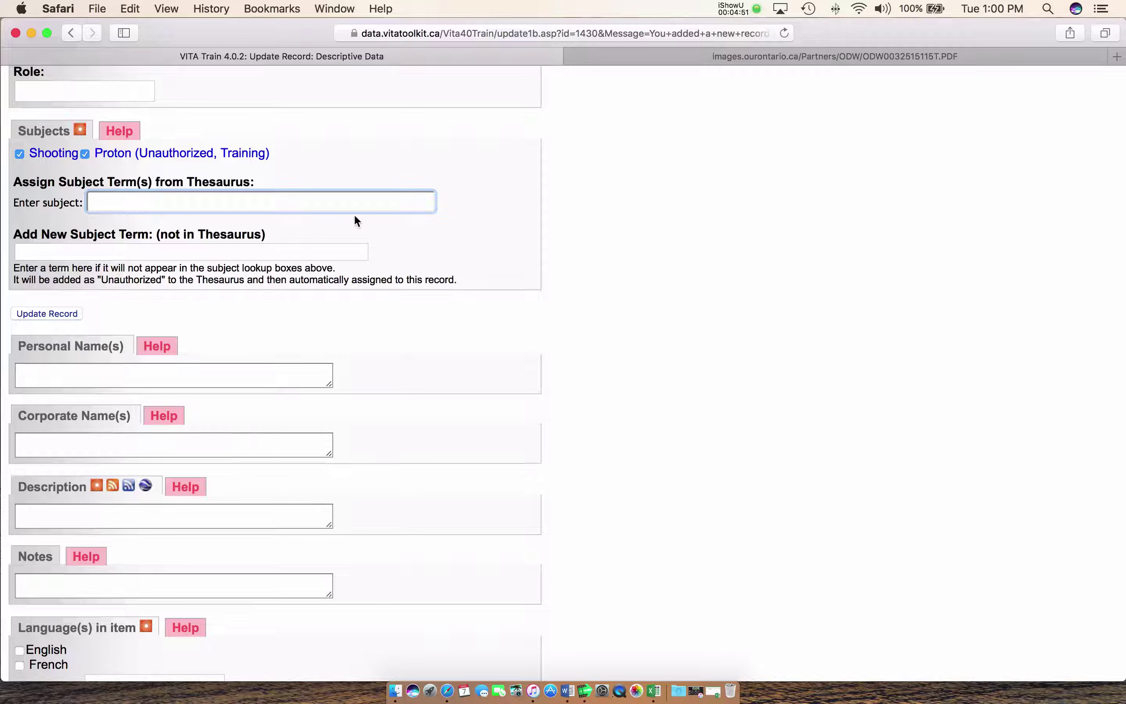
scroll(355, 221, "down", 4)
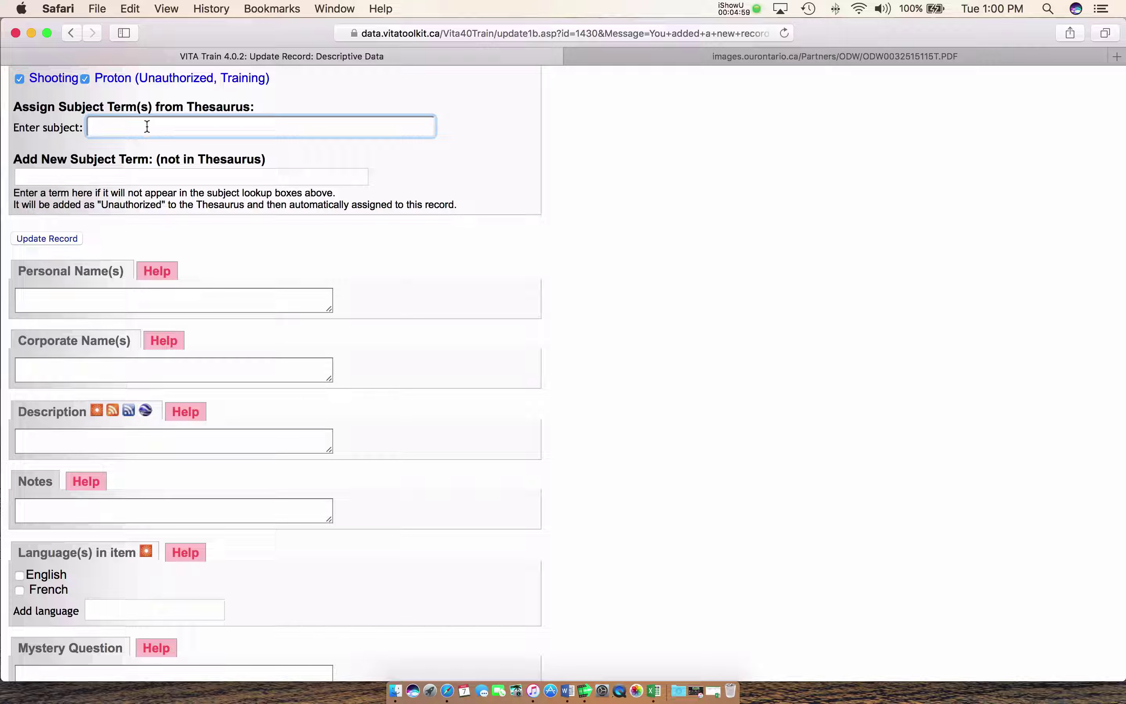
left_click(29, 175)
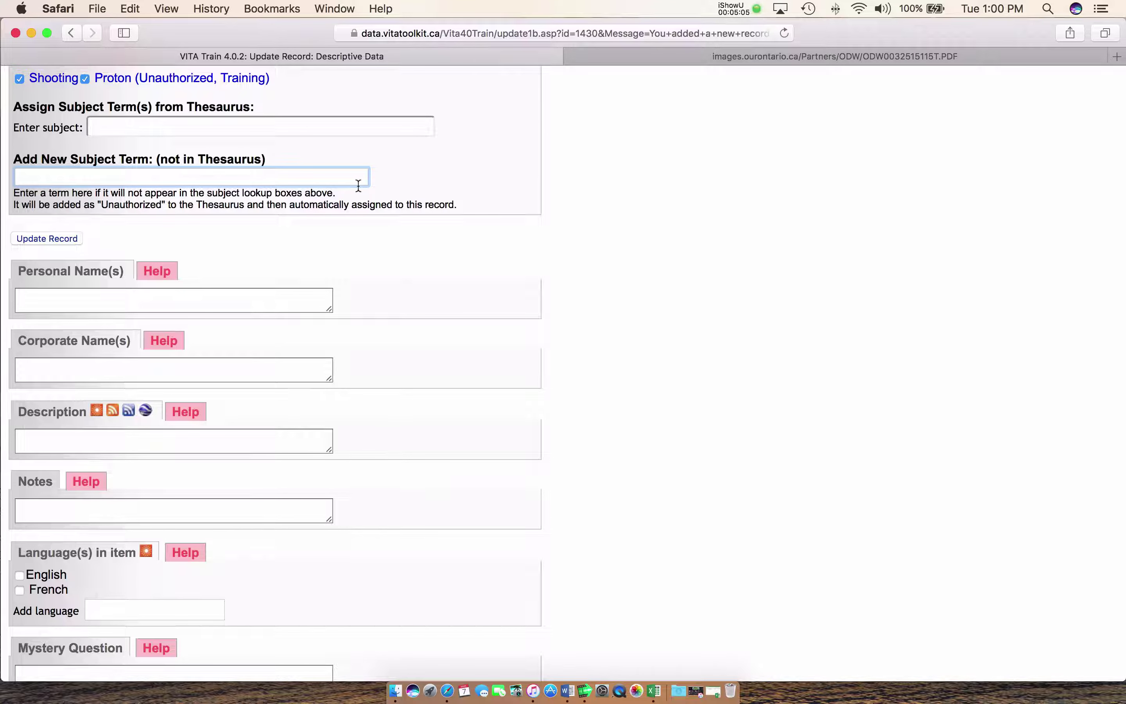
scroll(358, 186, "down", 5)
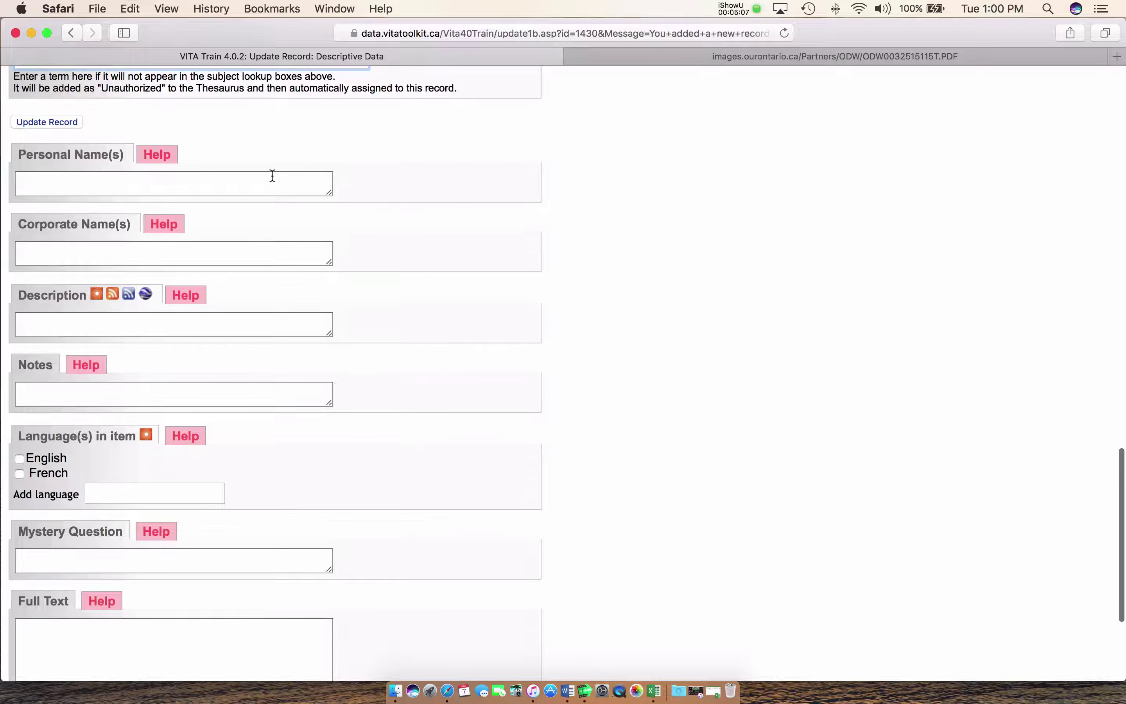
Enter both people's names in Personal Name(s), surname first, separated by a semicolon
left_click(272, 177)
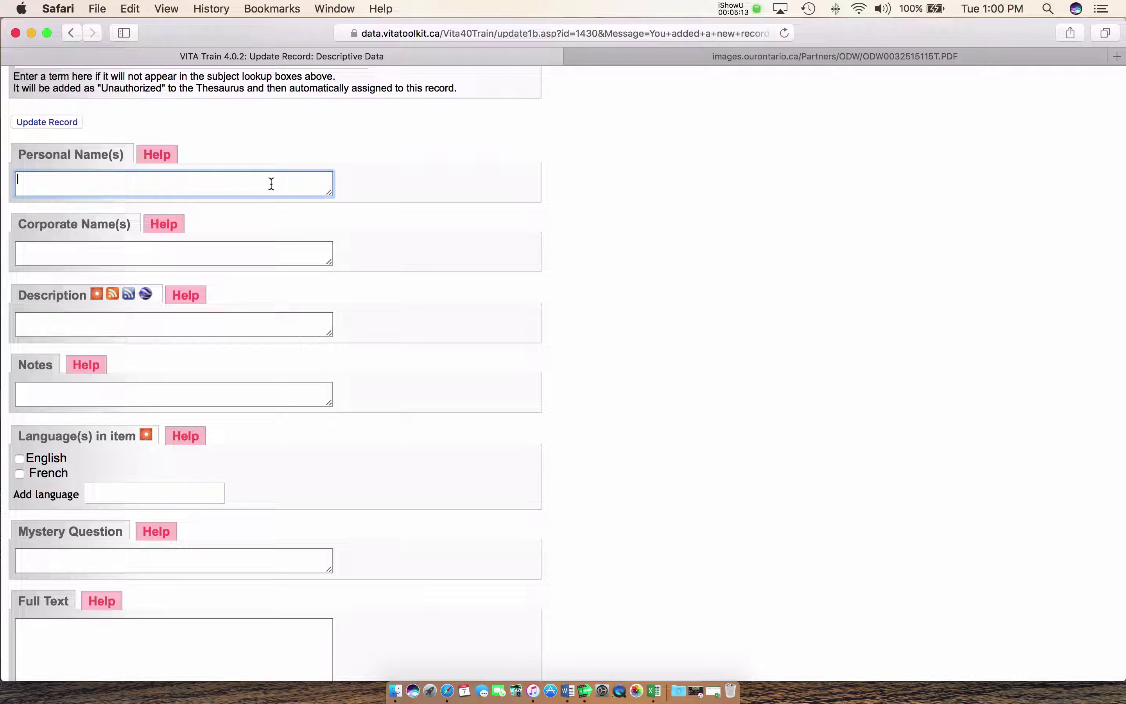
type("Campbell, Ruby;")
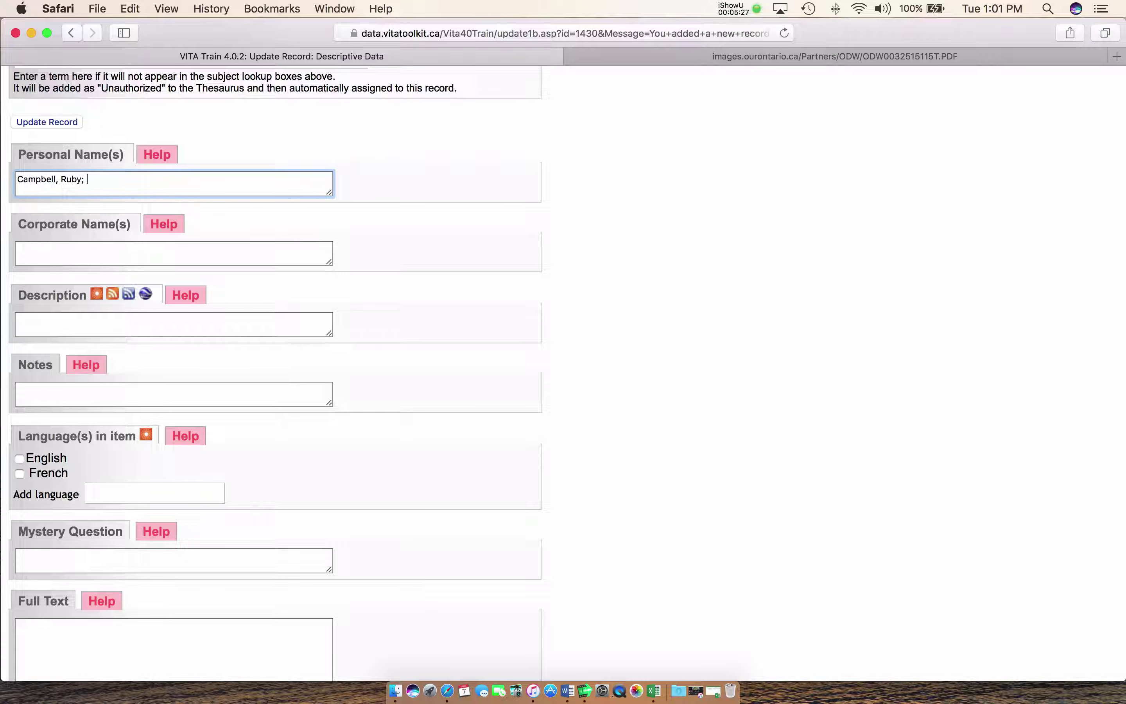
type("Camp")
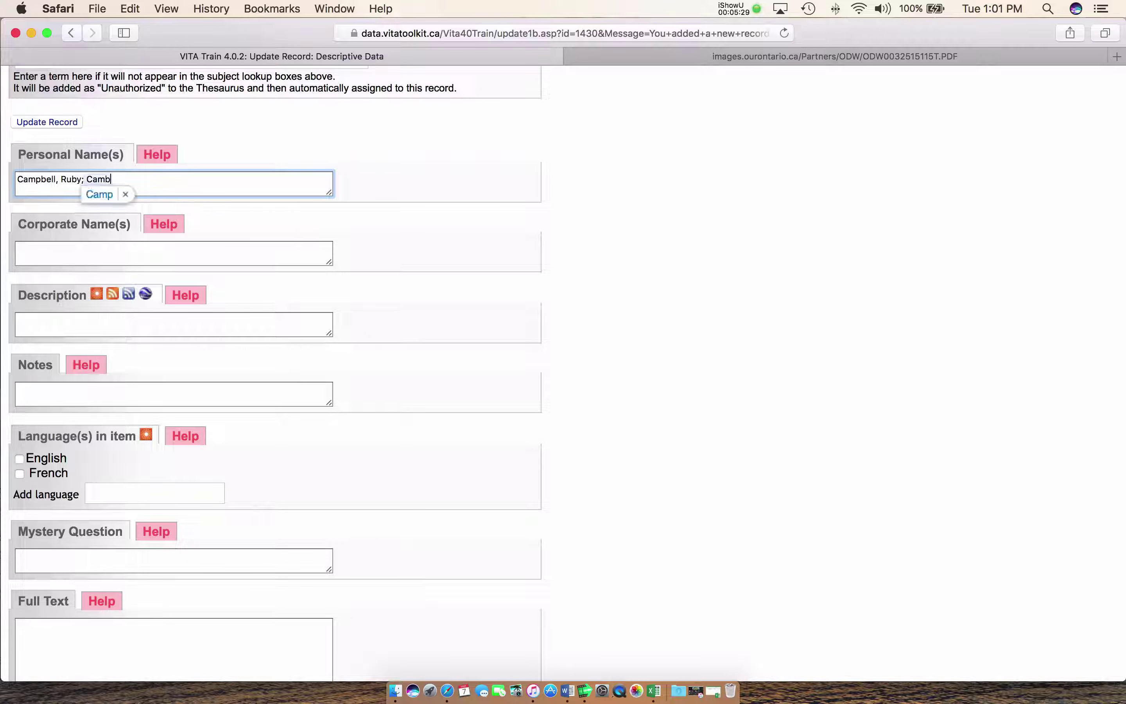
key("BackSpace")
type("pbell")
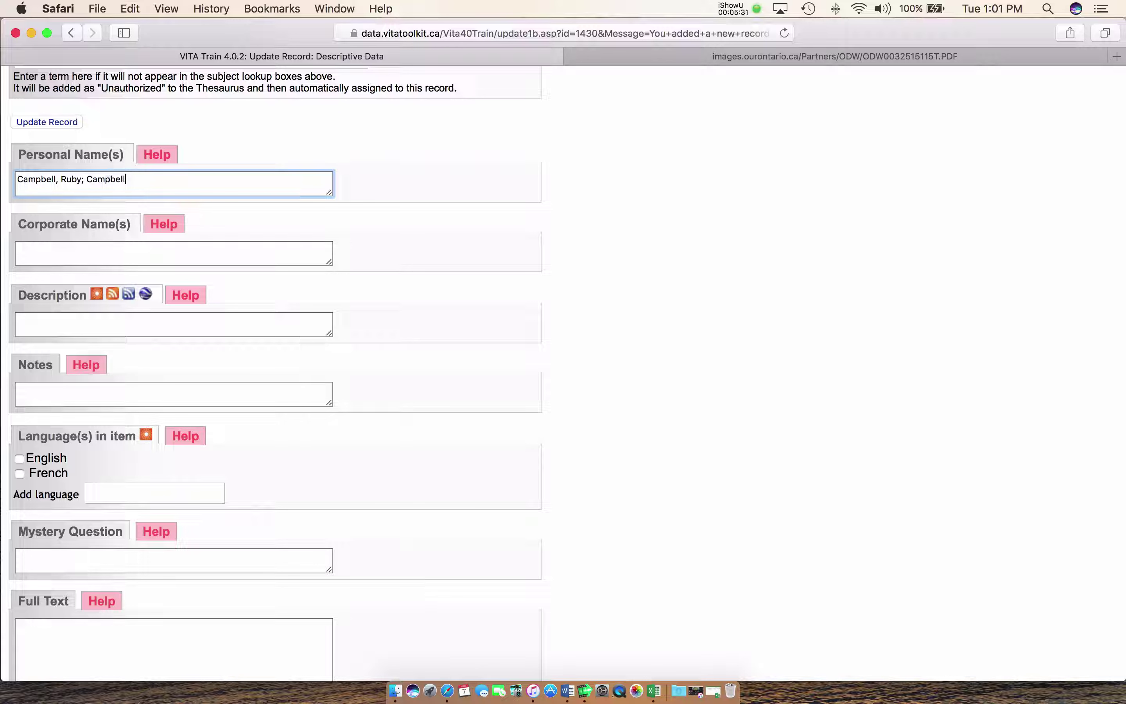
type(", Robert")
Check English under Language(s) in item, leaving French unchecked
scroll(277, 181, "down", 4)
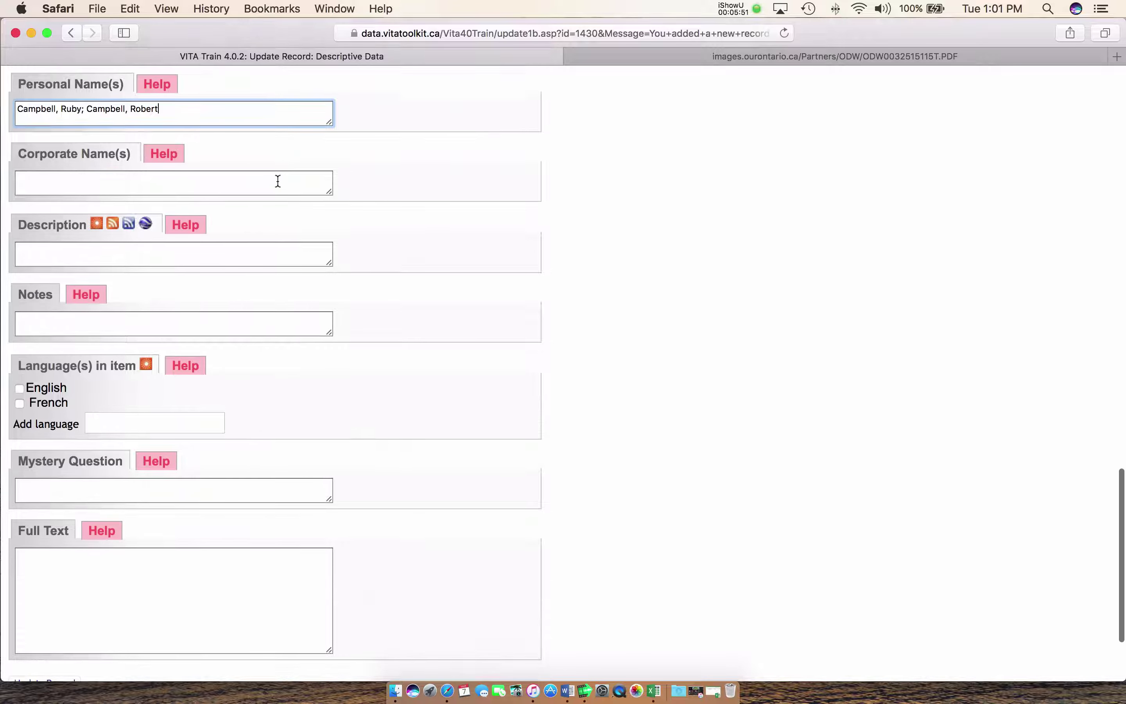
scroll(278, 186, "down", 2)
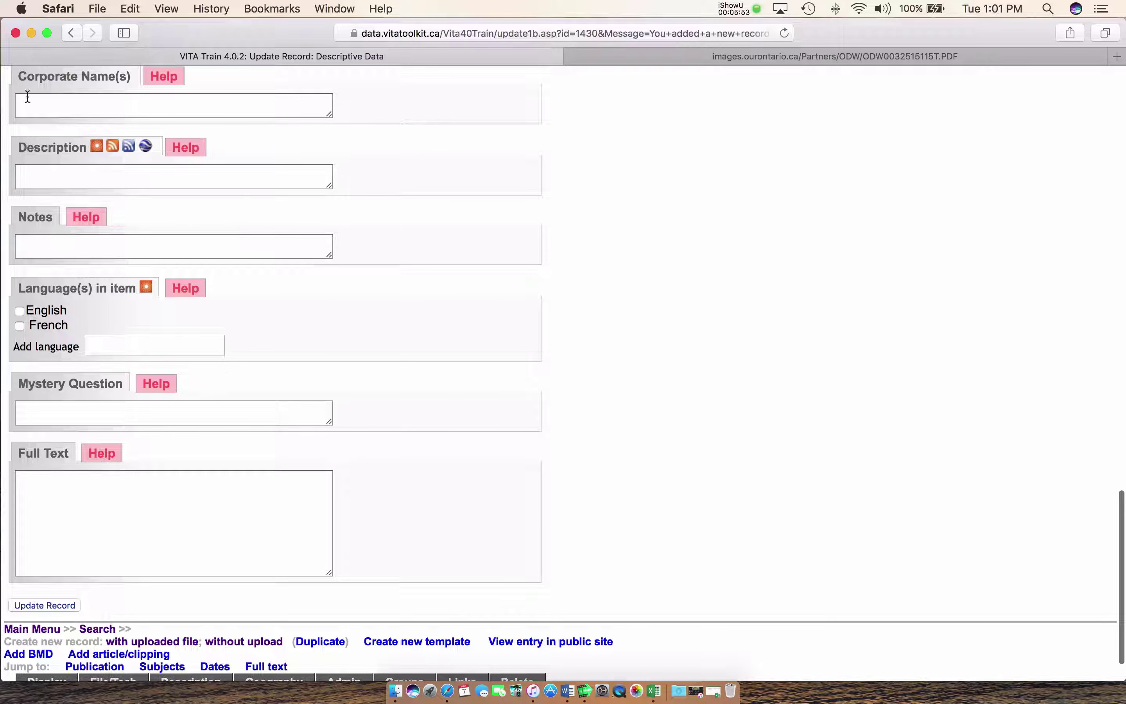
left_click(247, 102)
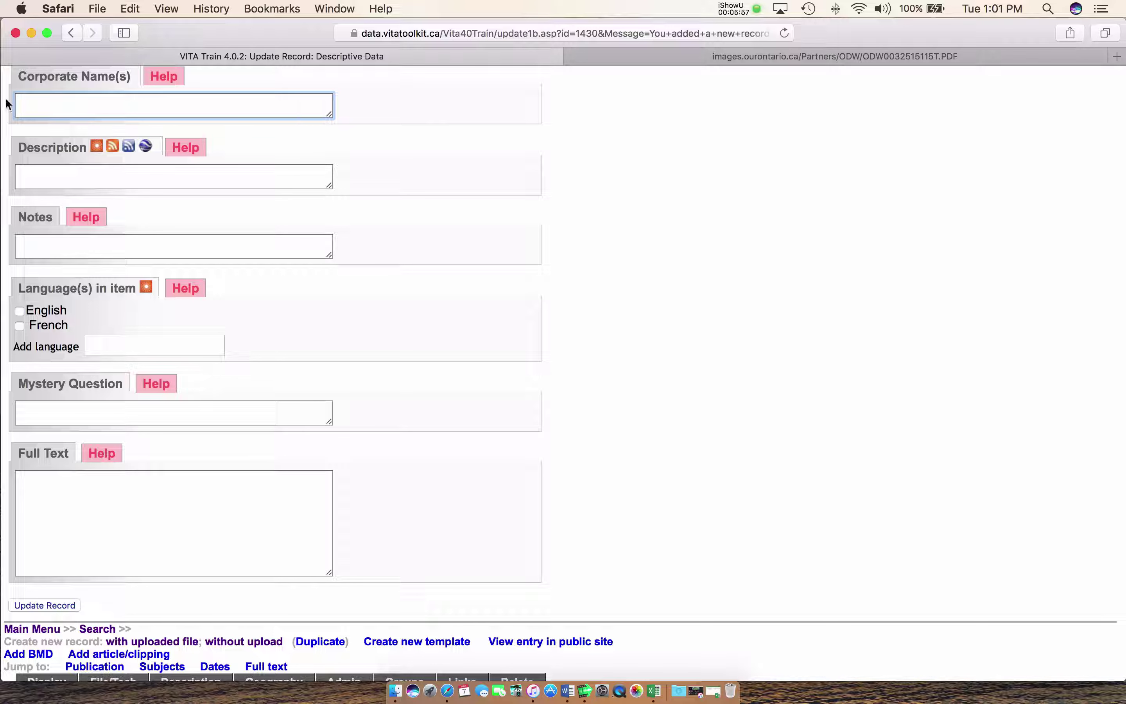
scroll(129, 101, "down", 1)
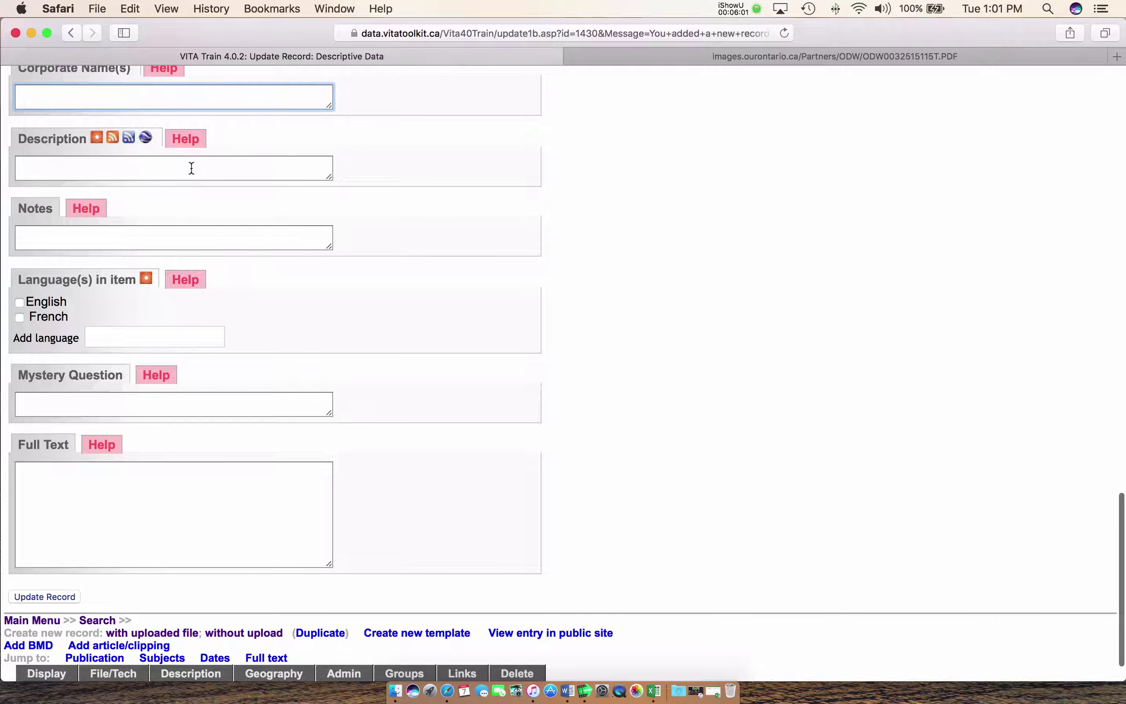
scroll(195, 210, "up", 1)
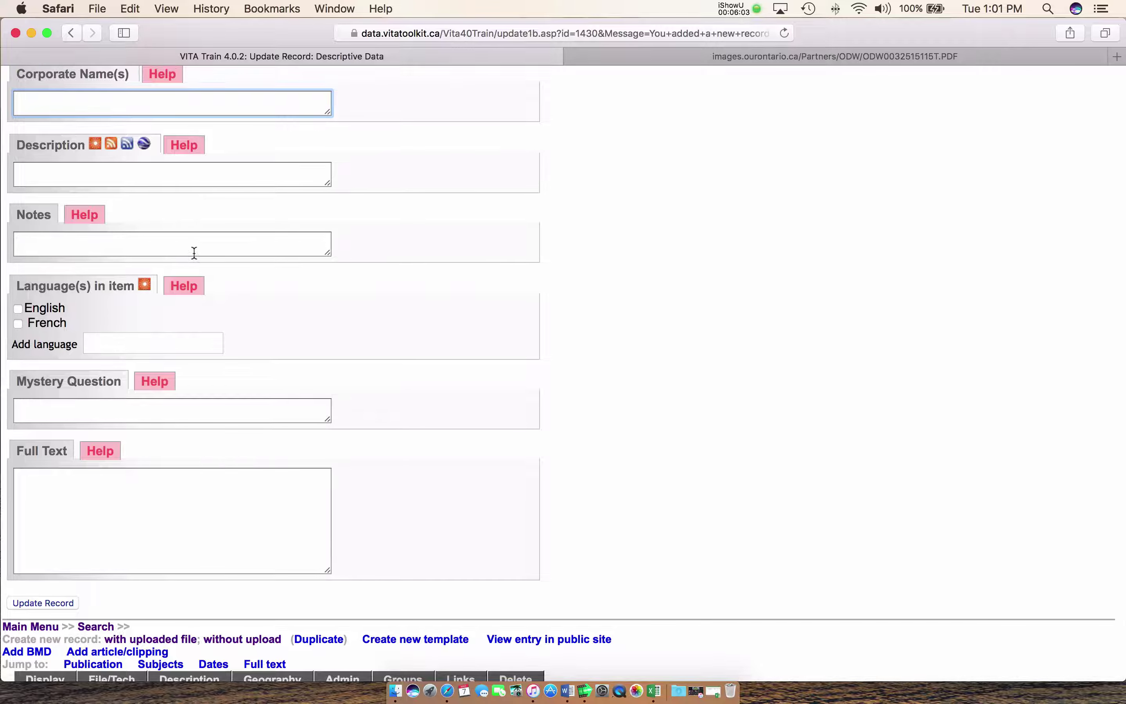
scroll(195, 252, "down", 3)
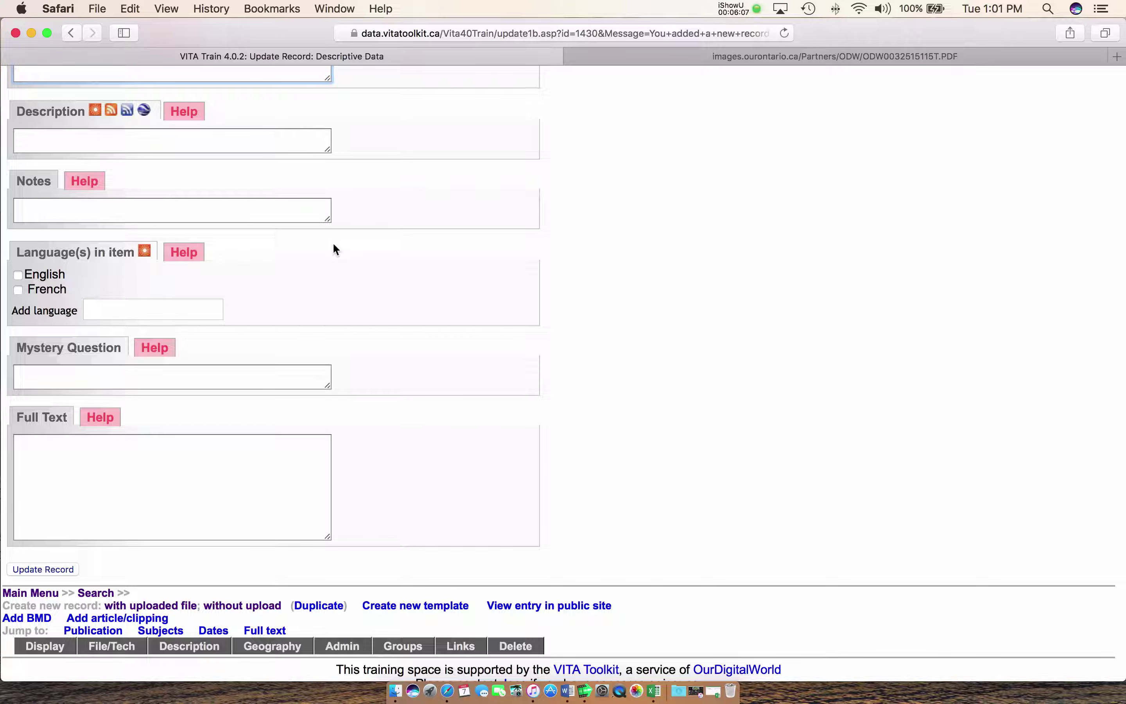
left_click(57, 494)
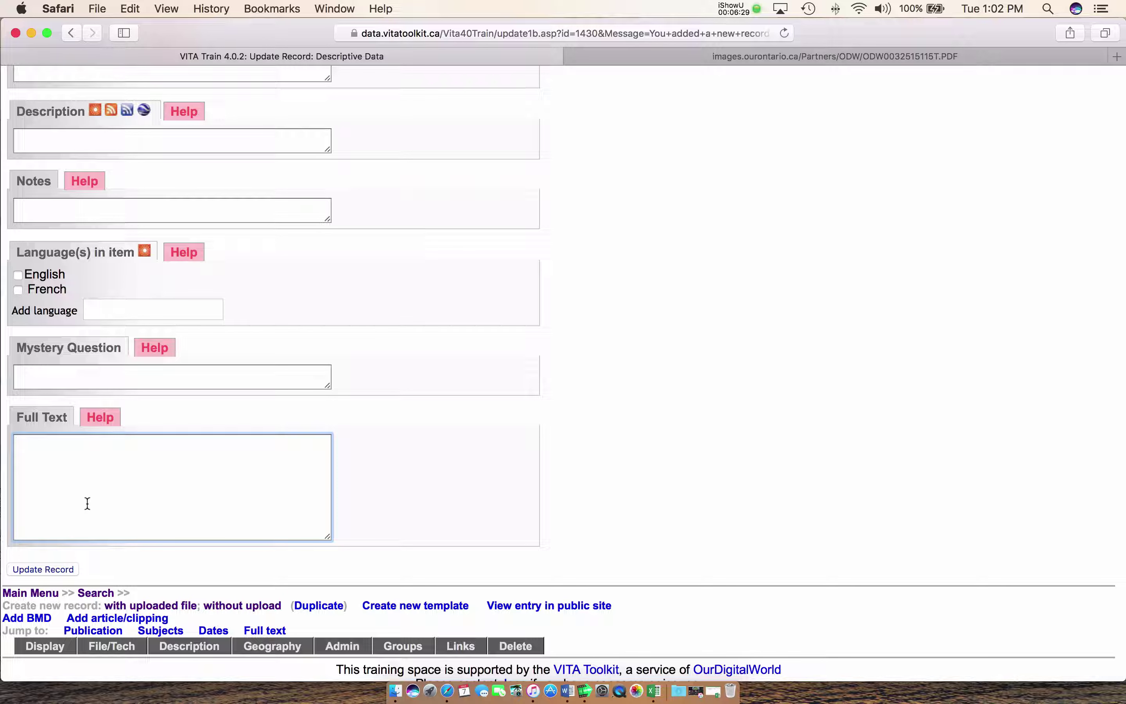
left_click(18, 276)
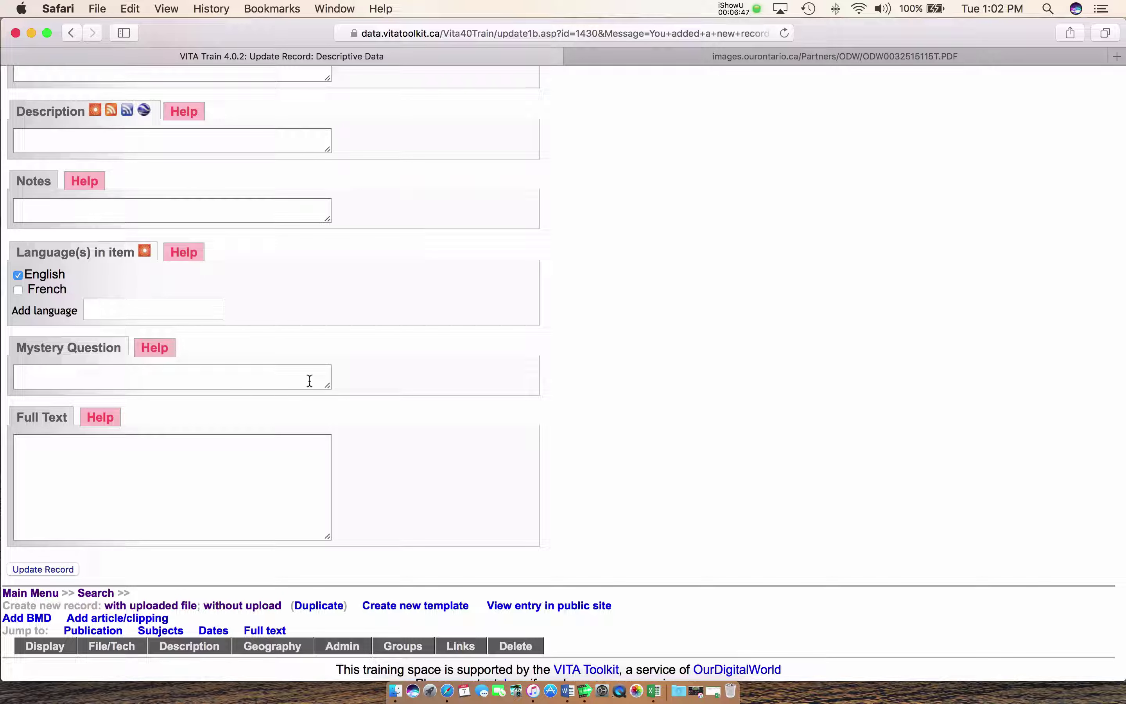
Enlarge the Mystery Question and Full Text boxes and shift Safari left to reveal the desktop
left_click_drag(328, 385, 365, 395)
scroll(349, 388, "down", 2)
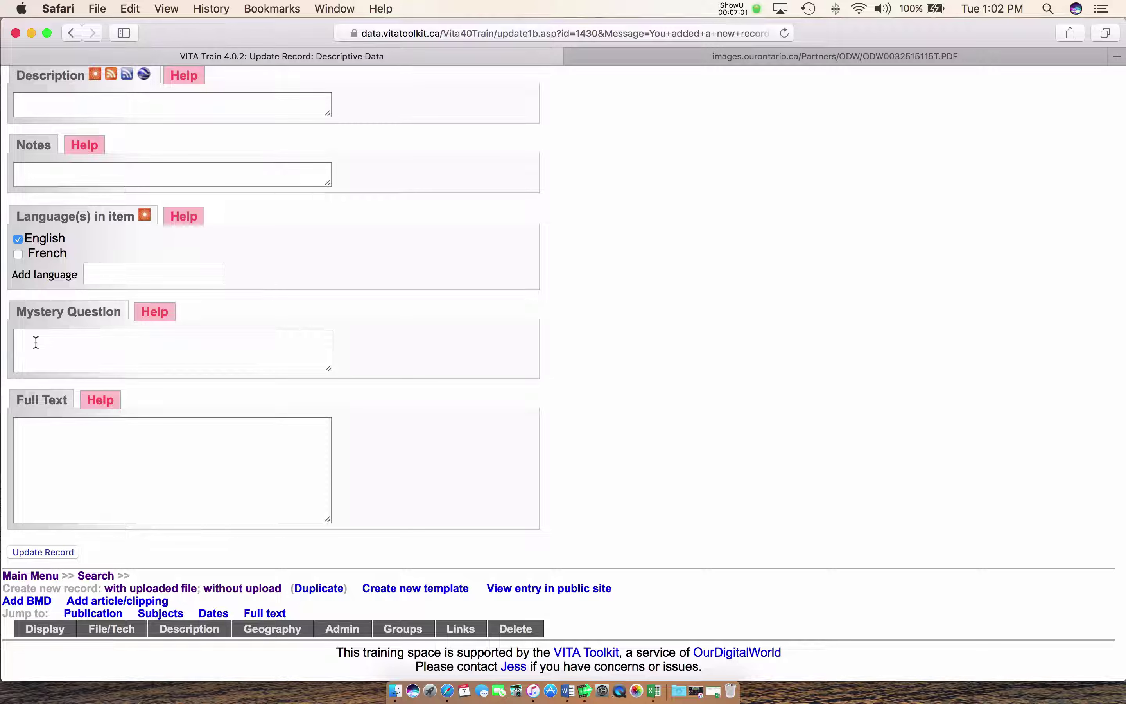
left_click(87, 449)
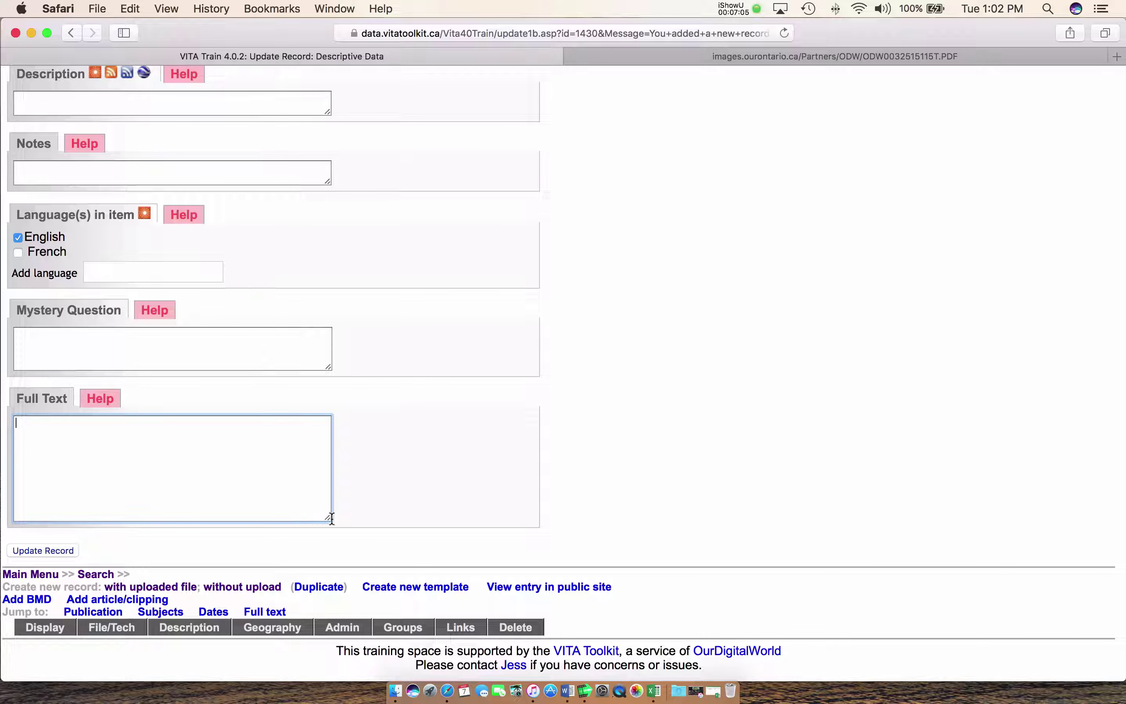
left_click_drag(327, 513, 326, 555)
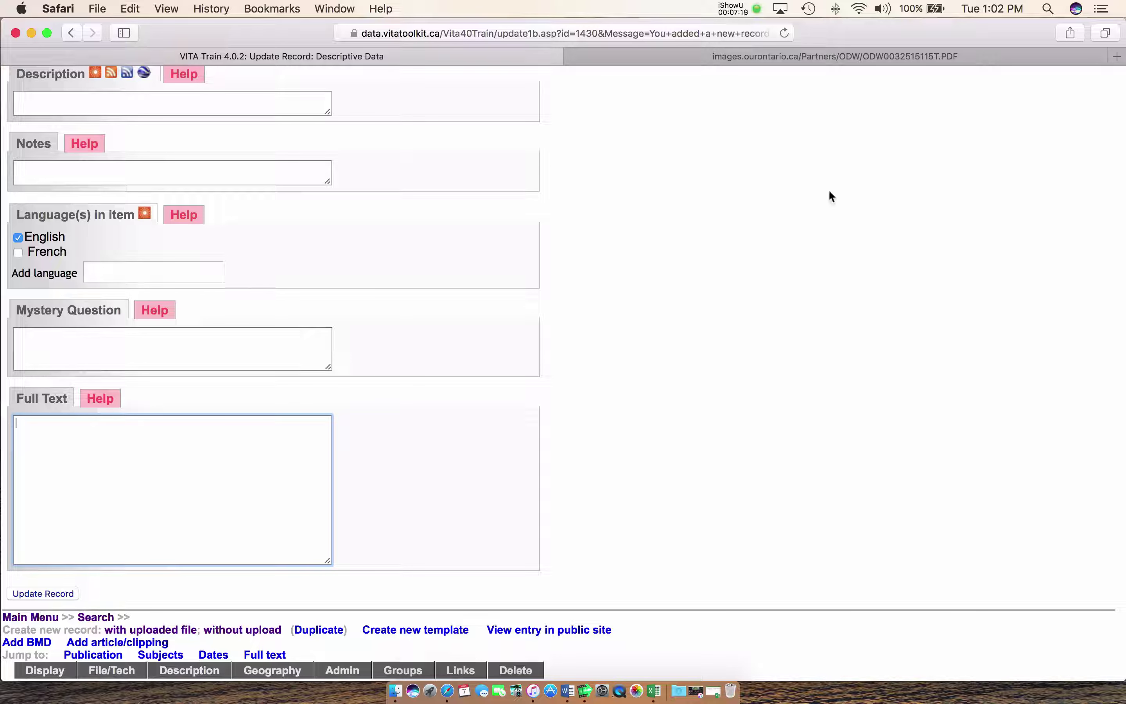
left_click_drag(949, 25, 808, 23)
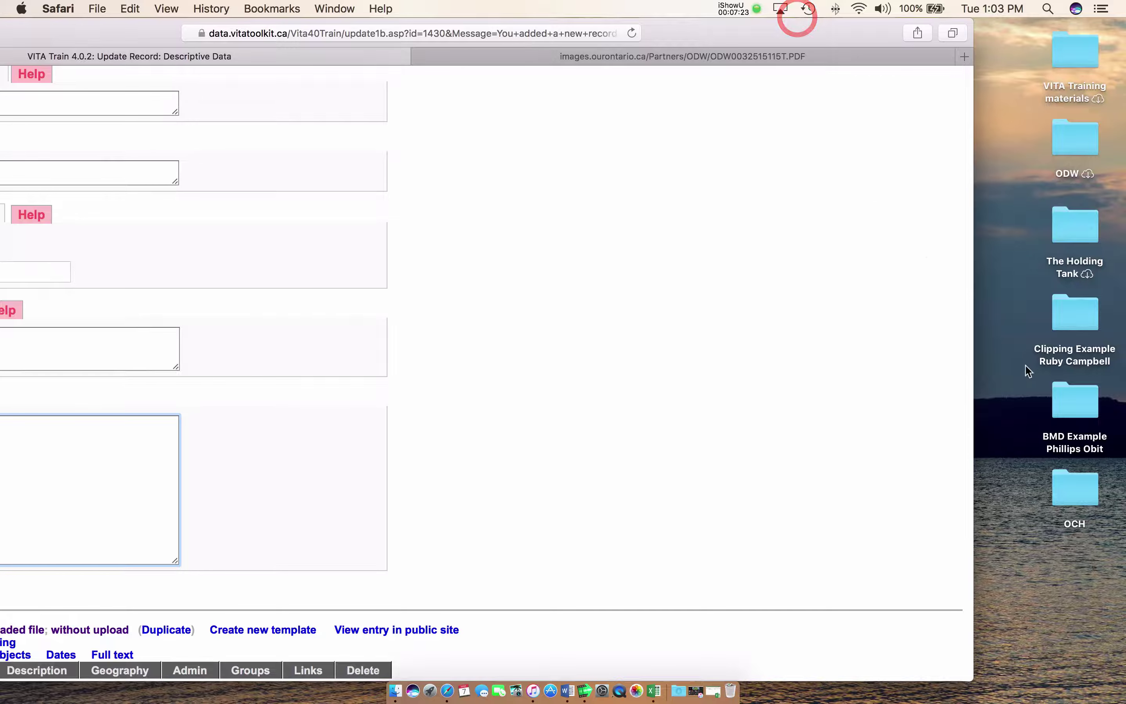
Copy the whole article from the clipping's .txt file, then close TextEdit and its folder
double_click(1072, 305)
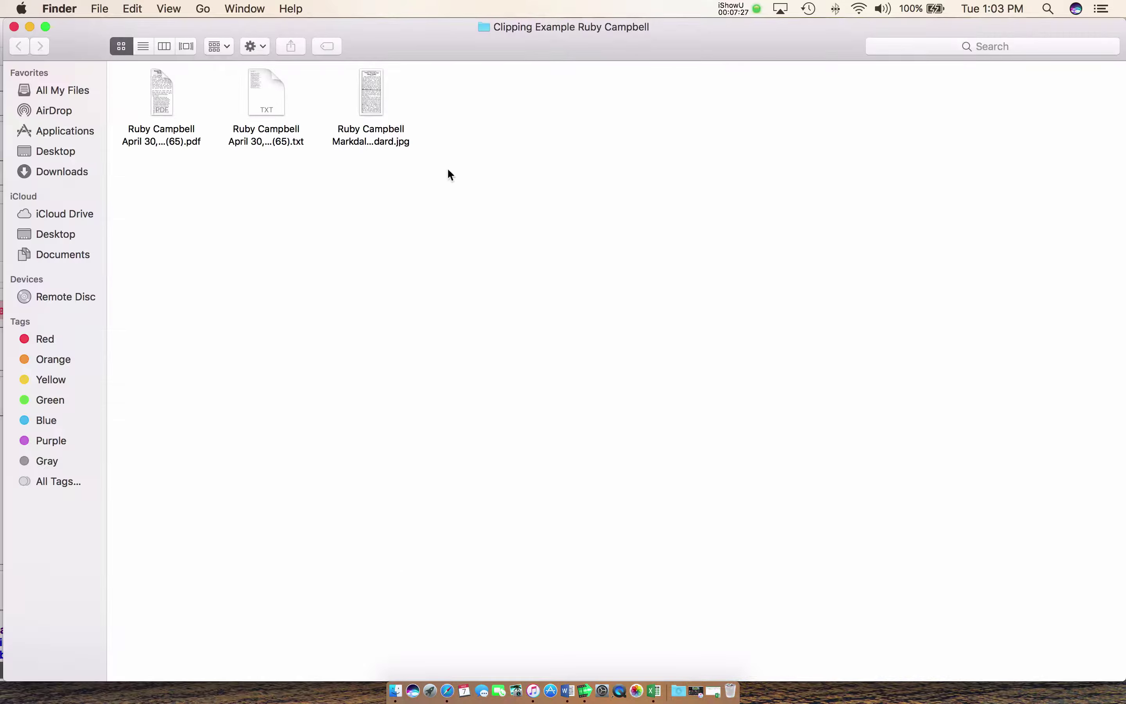
double_click(261, 81)
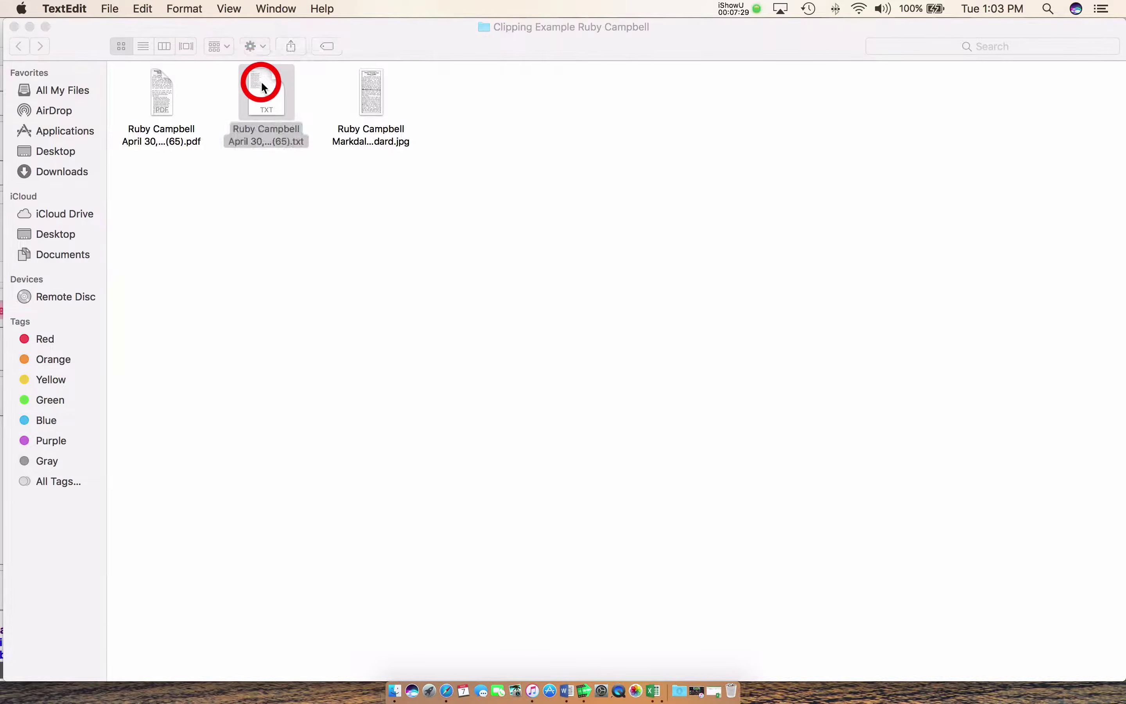
left_click_drag(236, 41, 419, 357)
scroll(418, 296, "down", 1)
right_click(319, 169)
left_click(340, 225)
left_click(237, 27)
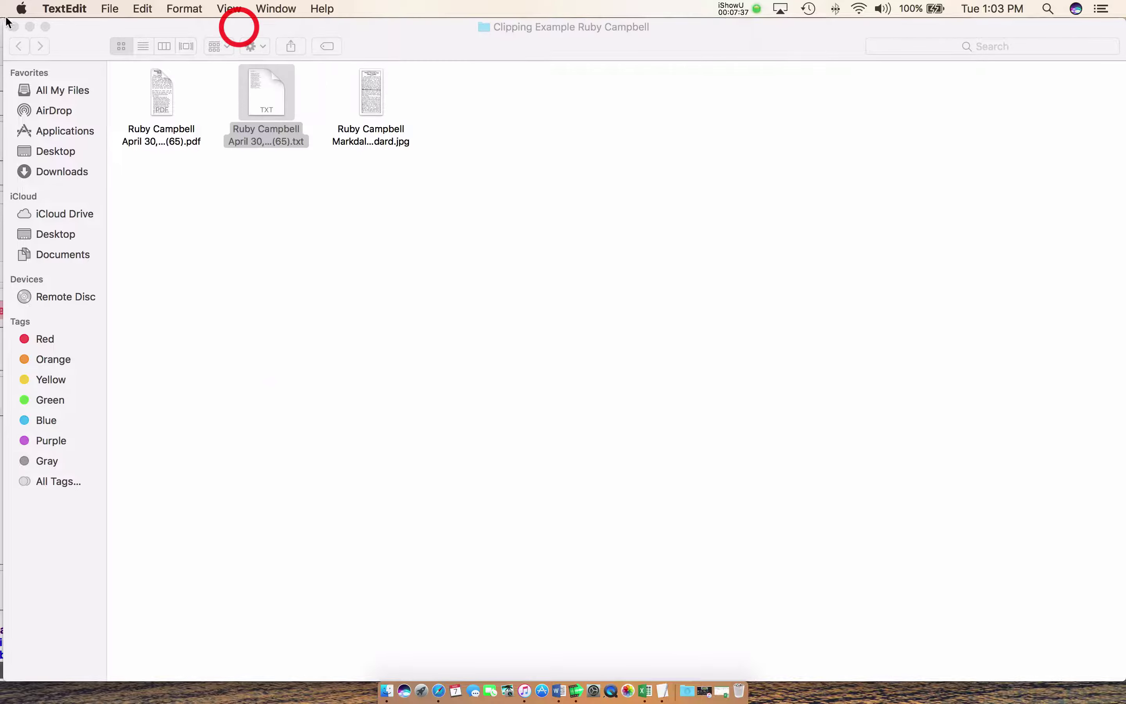
left_click(13, 27)
left_click(248, 27)
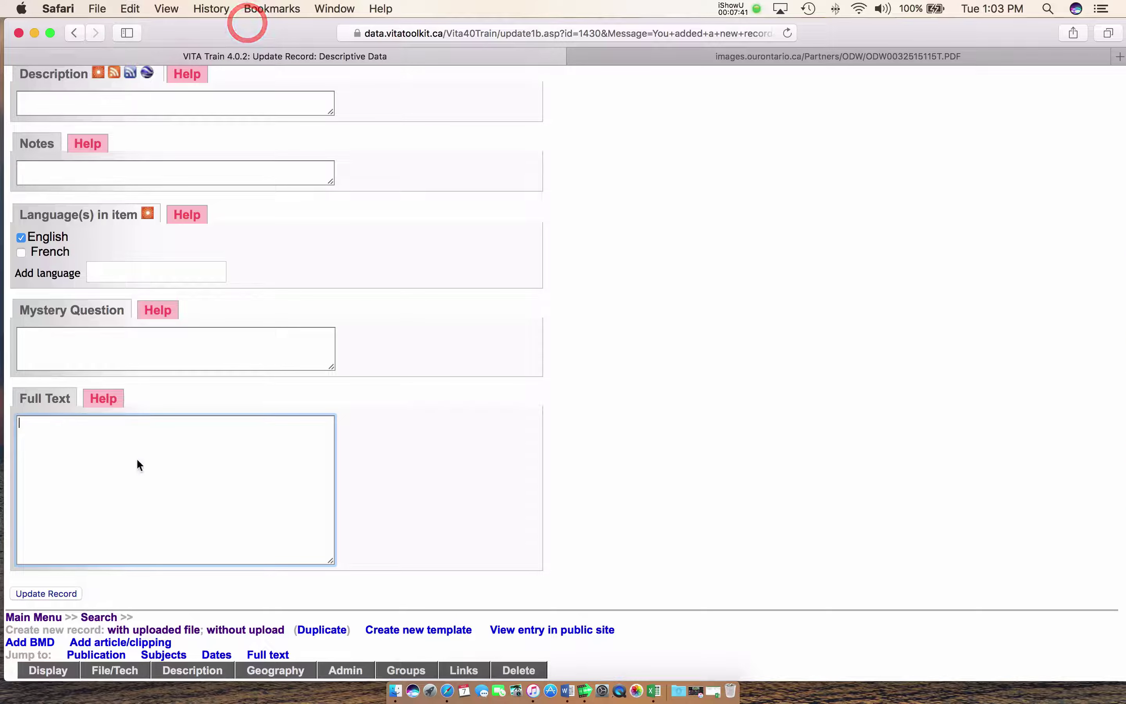
Paste the copied newspaper article into the Full Text box
right_click(137, 458)
left_click(161, 497)
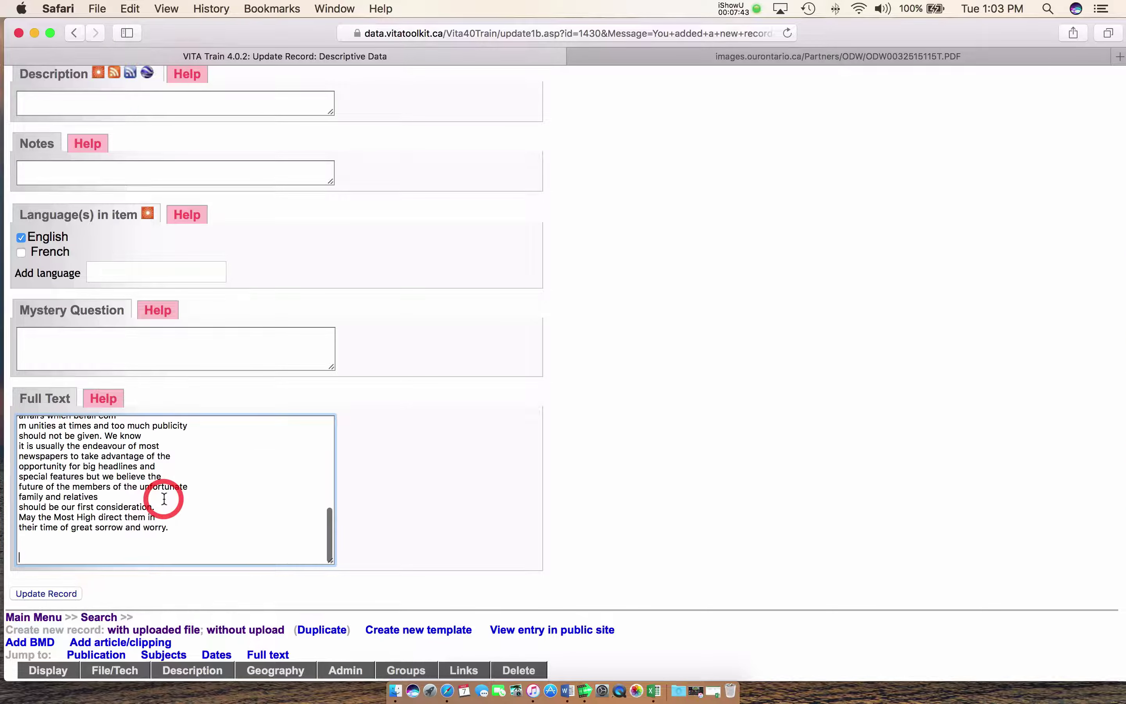
scroll(164, 499, "up", 10)
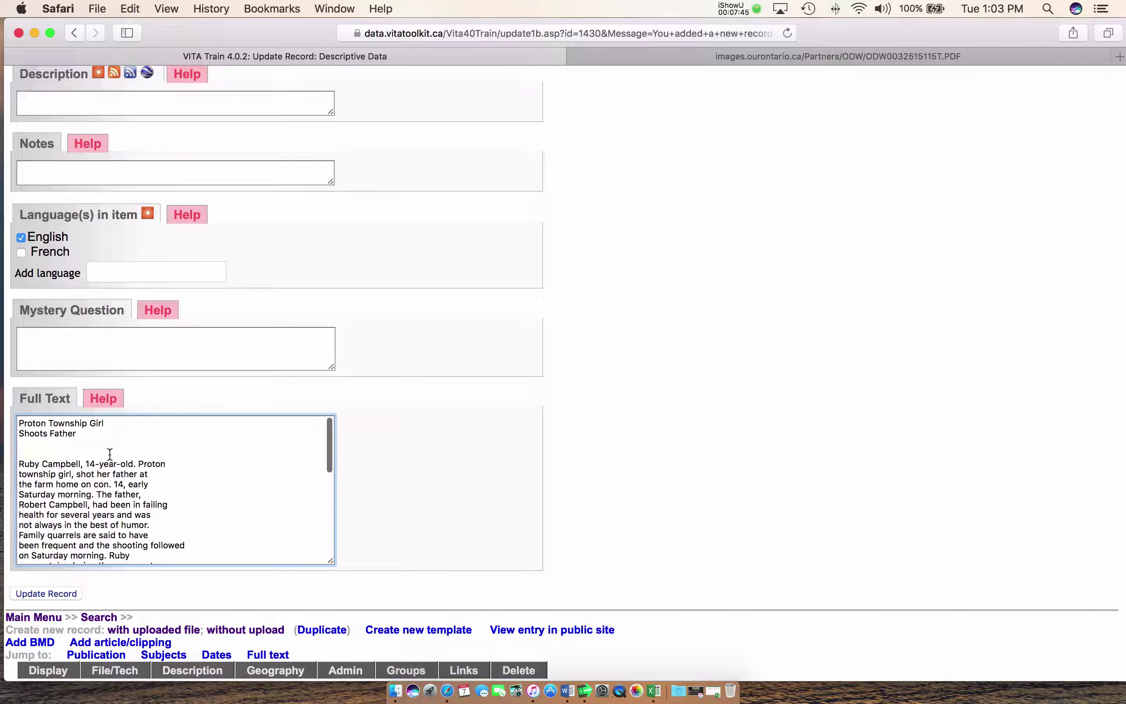
scroll(110, 453, "down", 4)
scroll(110, 454, "down", 5)
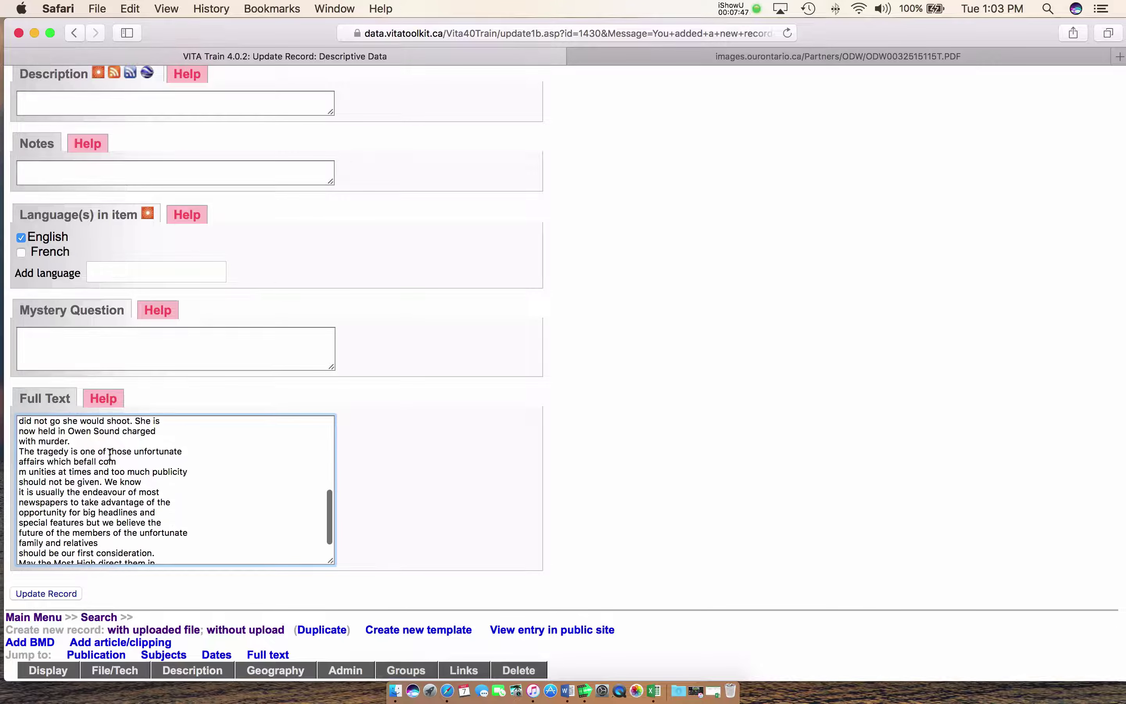
scroll(106, 457, "up", 5)
scroll(106, 457, "up", 5)
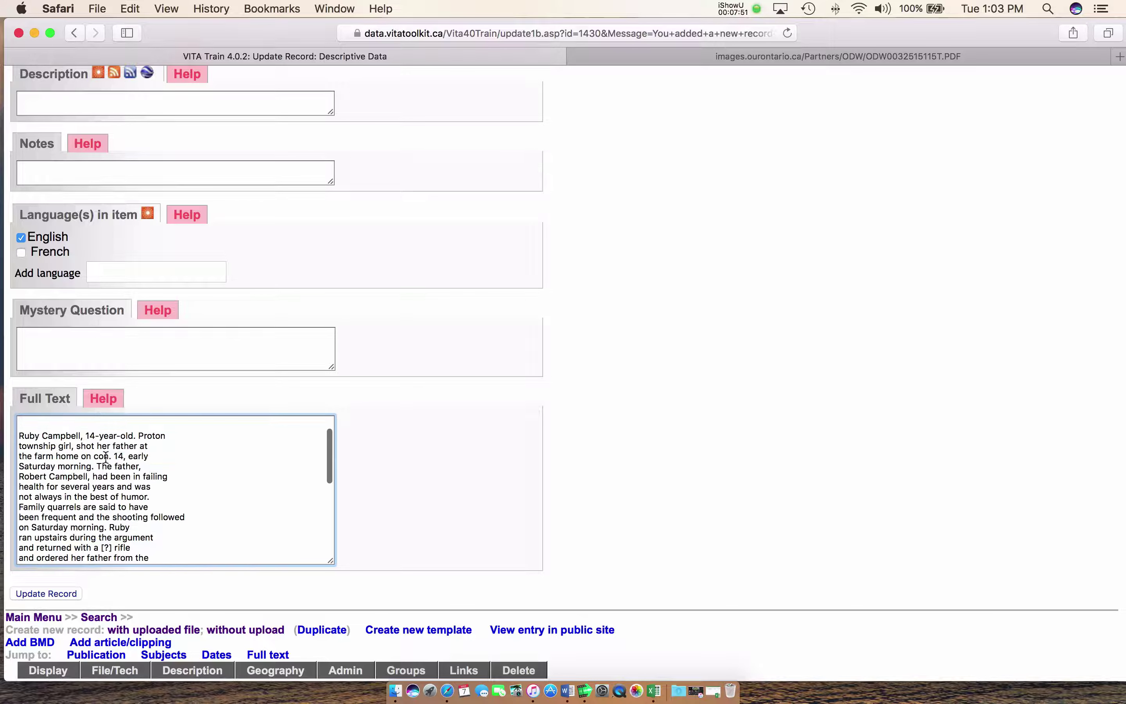
Wrap the headline 'Proton Township Girl Shoots Father' in <b> bold tags
left_click(20, 424)
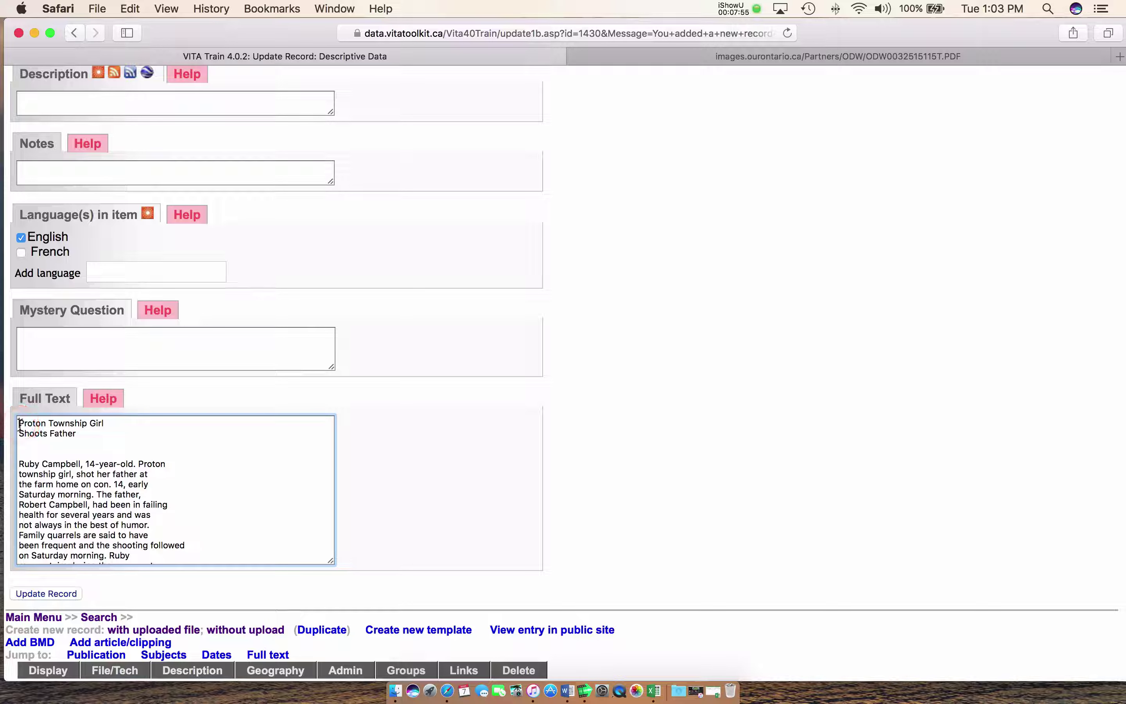
type("<b>")
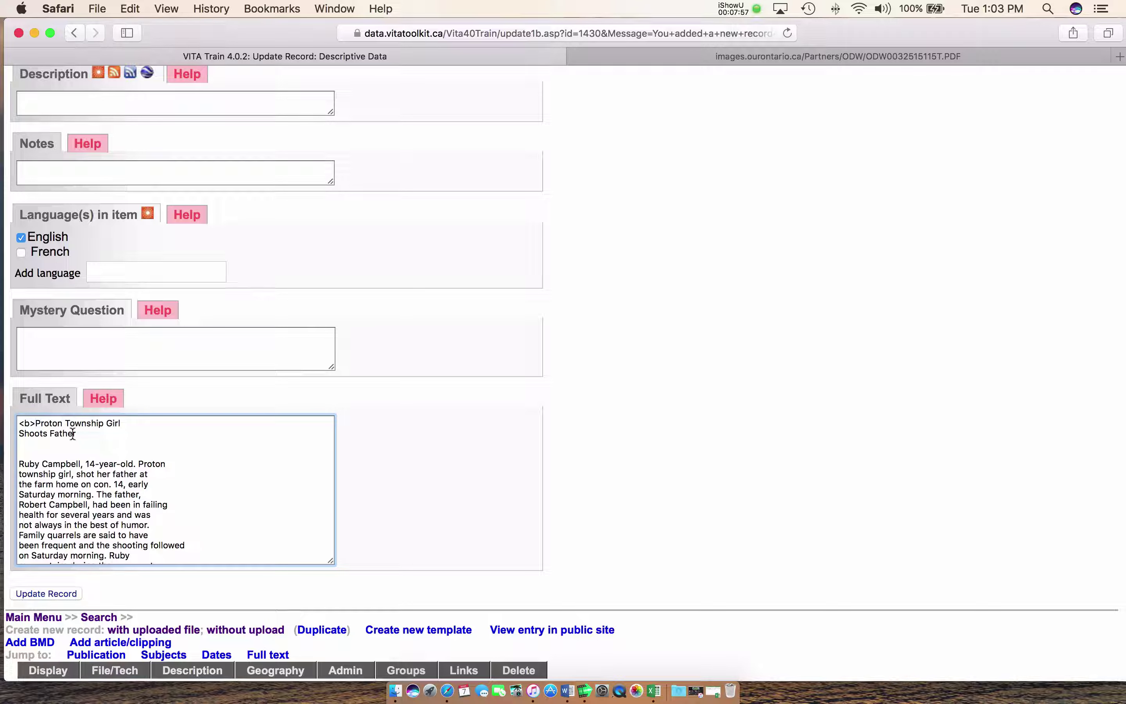
left_click(77, 434)
type("</b>")
scroll(30, 444, "down", 1)
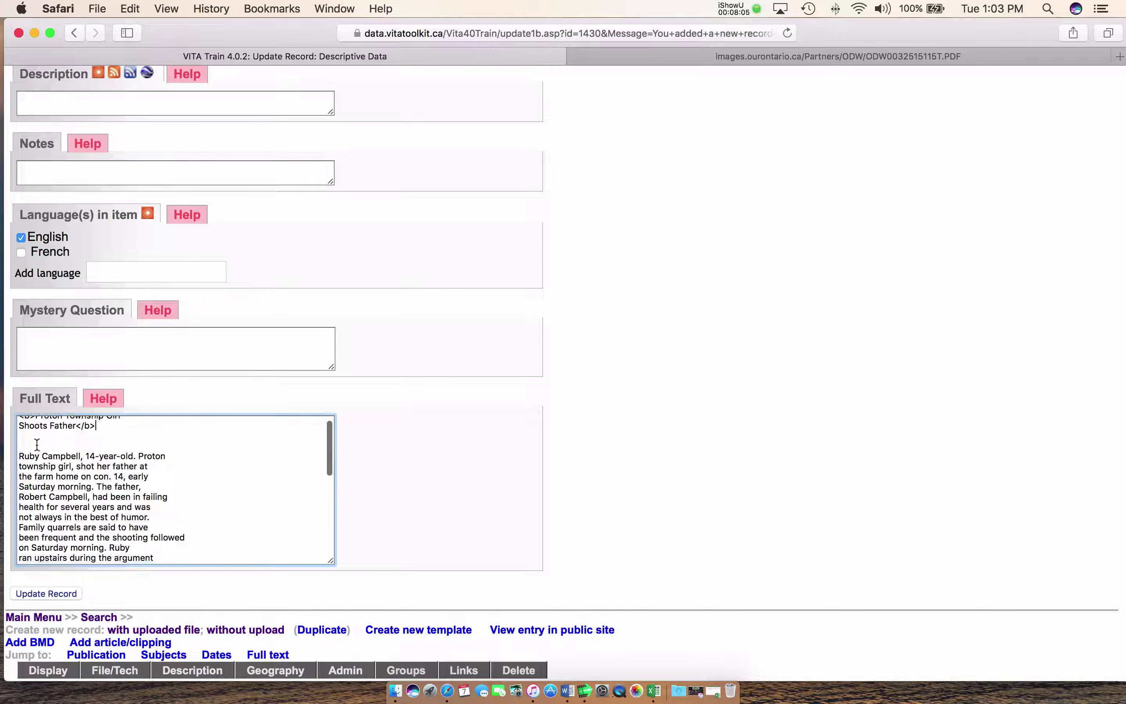
scroll(51, 450, "down", 4)
scroll(51, 450, "down", 10)
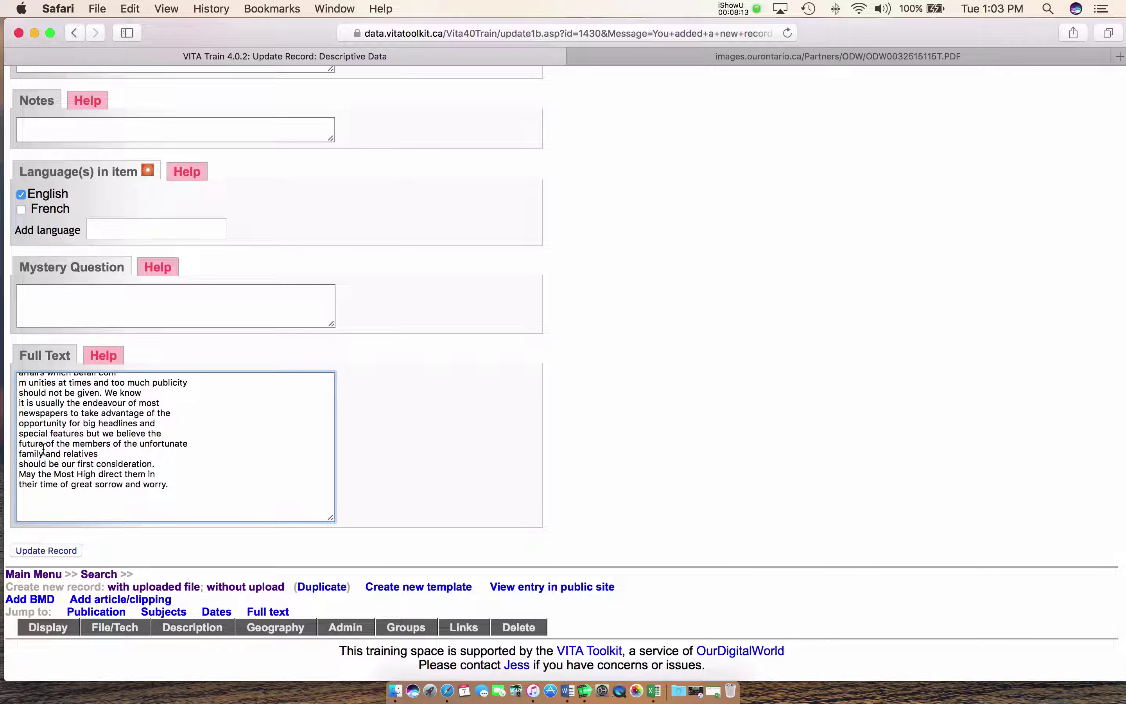
Save the pasted full text to the record and bring up its geographic data page
left_click(41, 552)
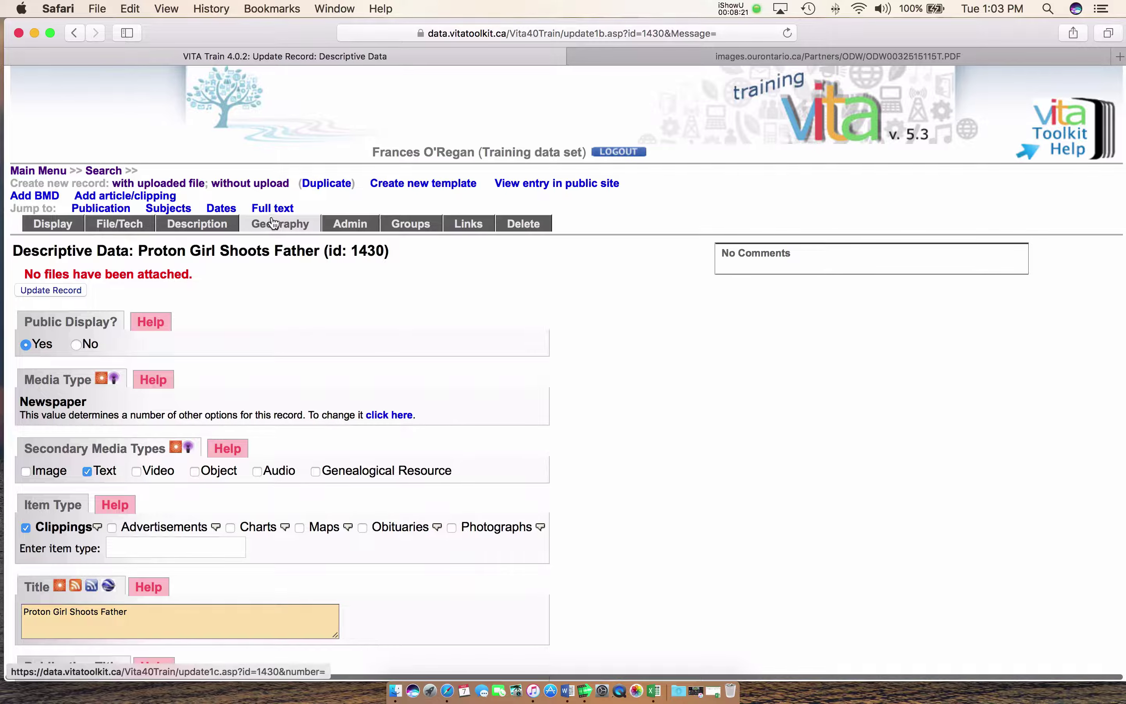
left_click(272, 224)
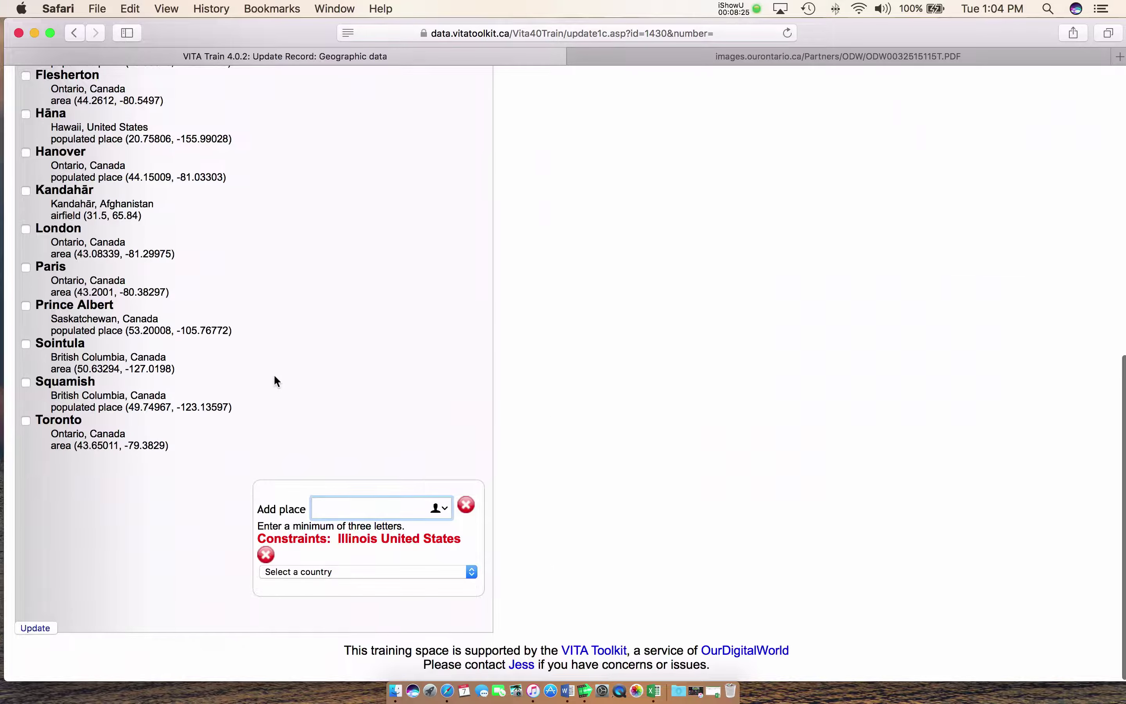
scroll(273, 375, "up", 10)
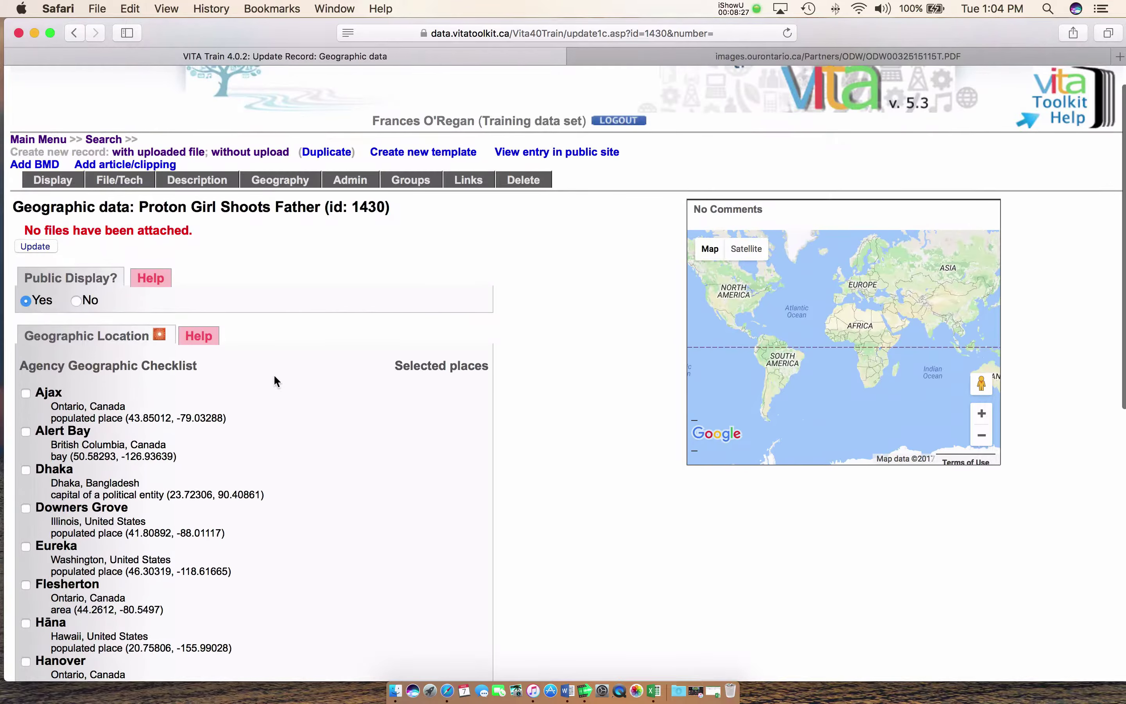
scroll(275, 377, "down", 3)
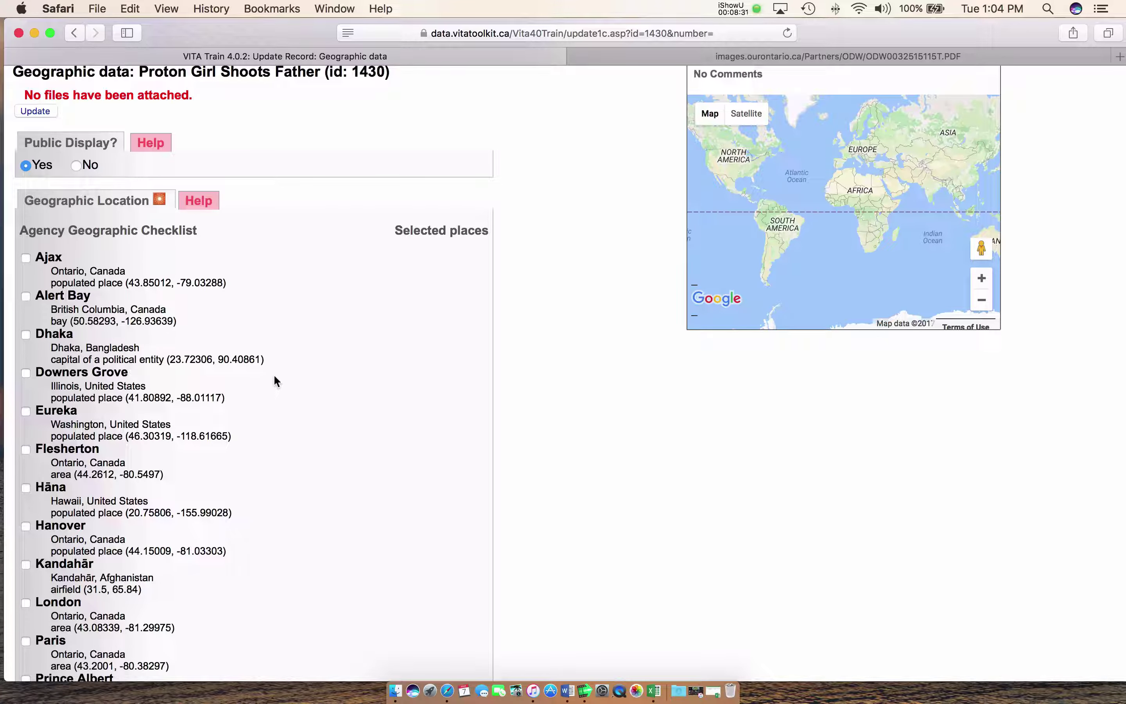
scroll(275, 381, "down", 2)
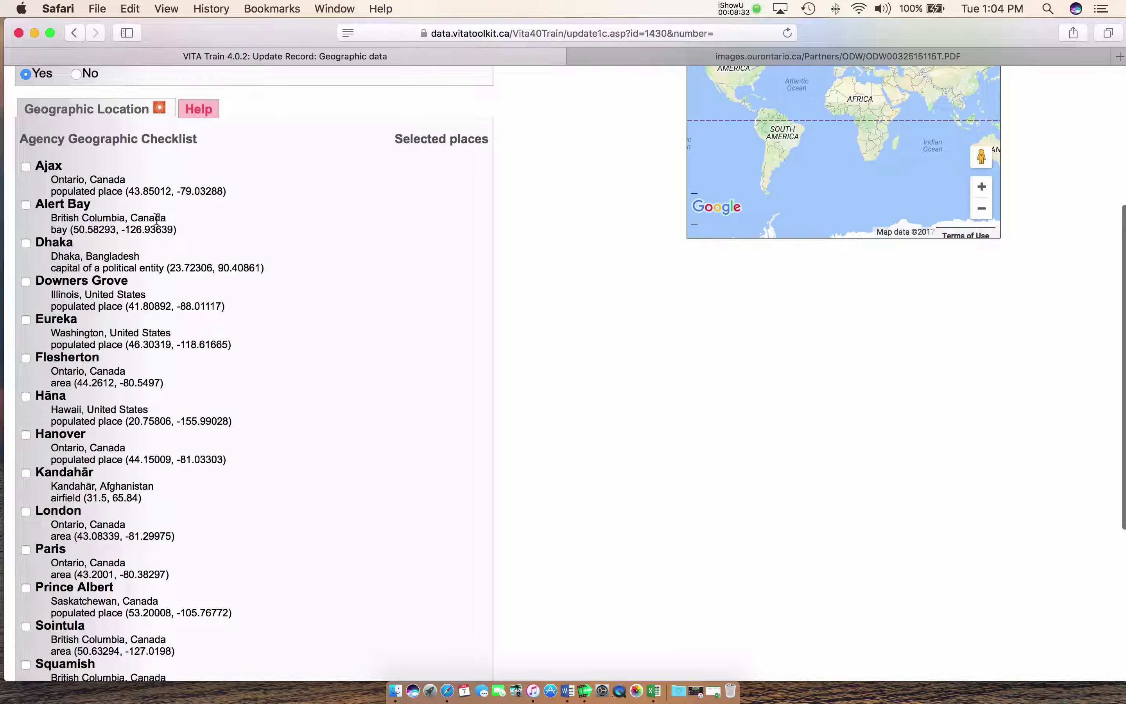
scroll(117, 289, "down", 2)
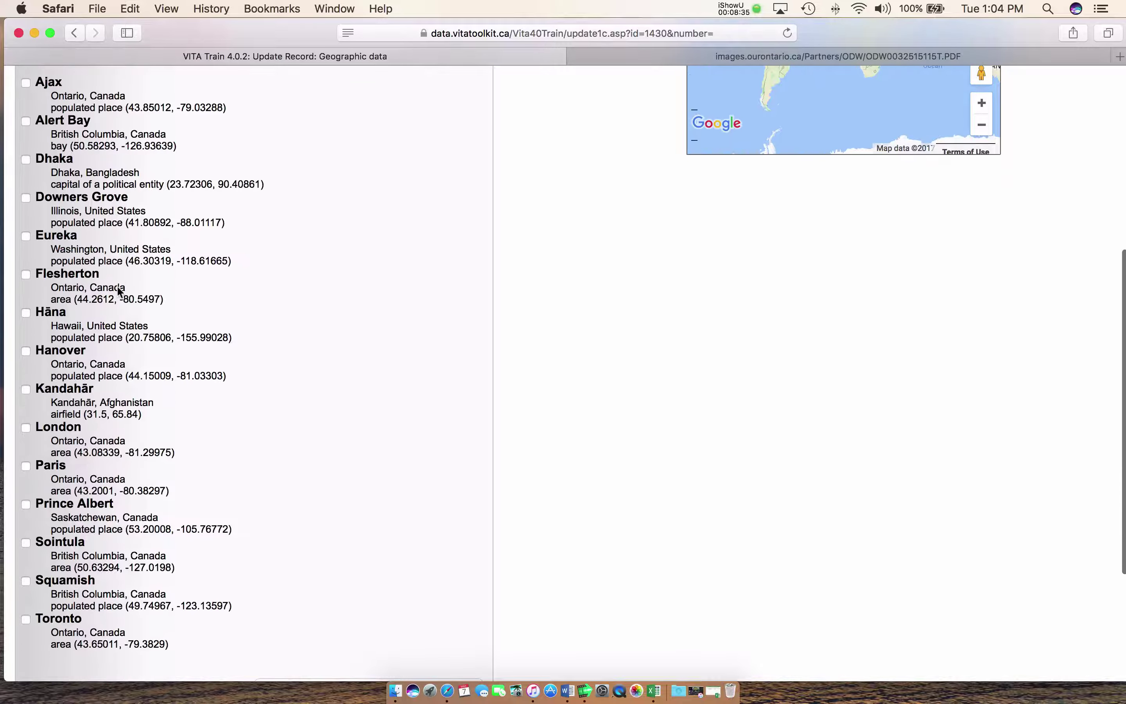
scroll(158, 335, "down", 2)
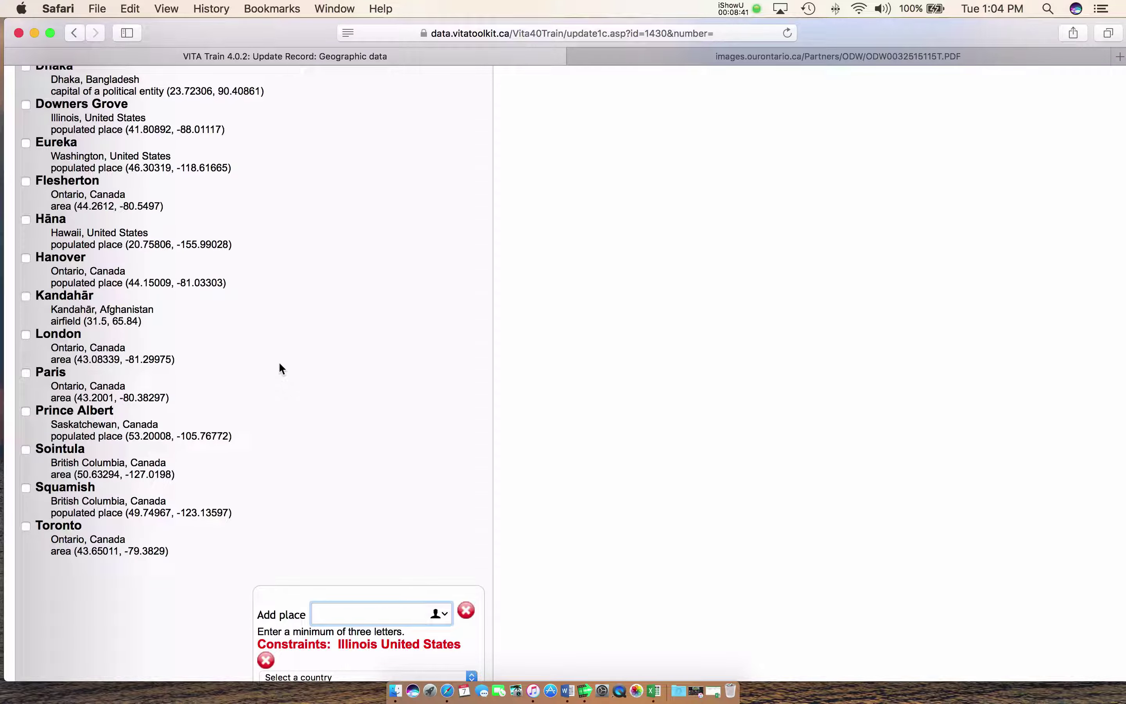
scroll(328, 448, "up", 2)
scroll(328, 452, "down", 3)
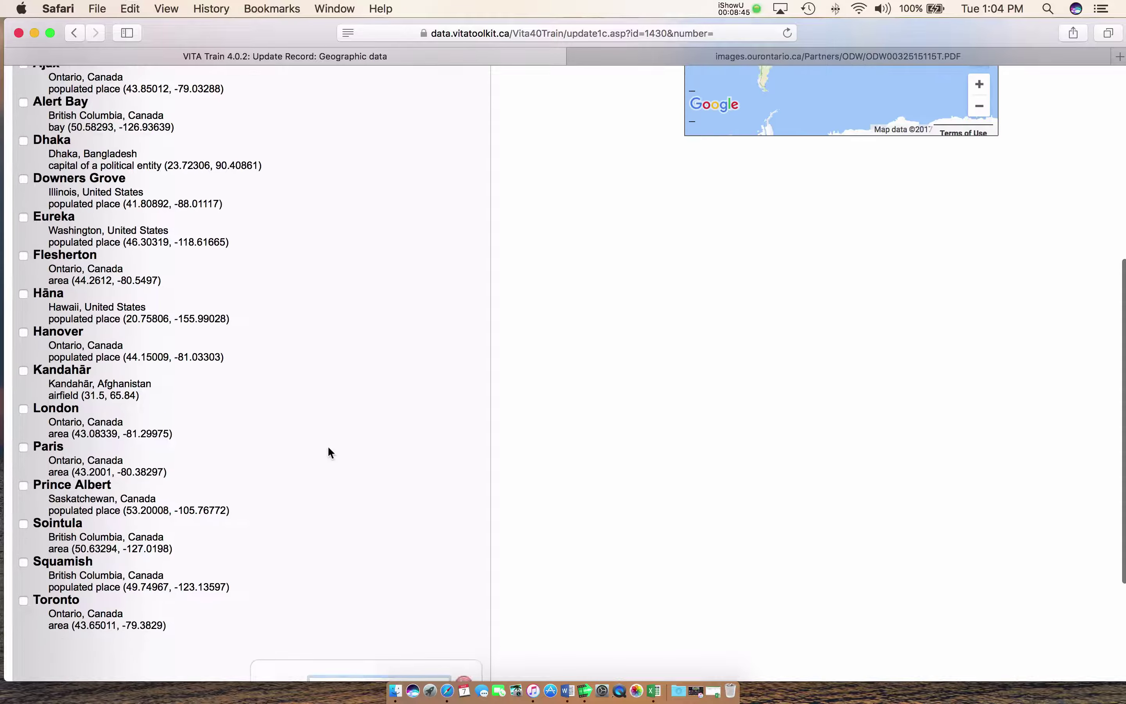
scroll(332, 494, "down", 1)
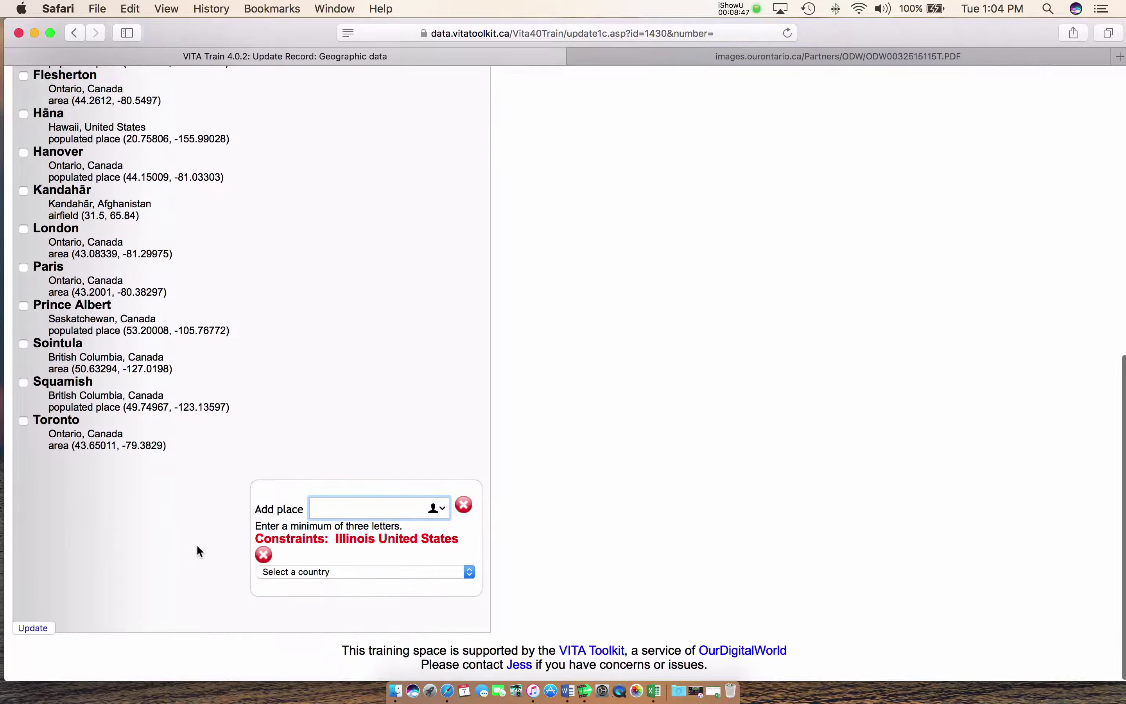
Replace the Illinois, United States place constraint with Canada and Ontario
left_click(264, 554)
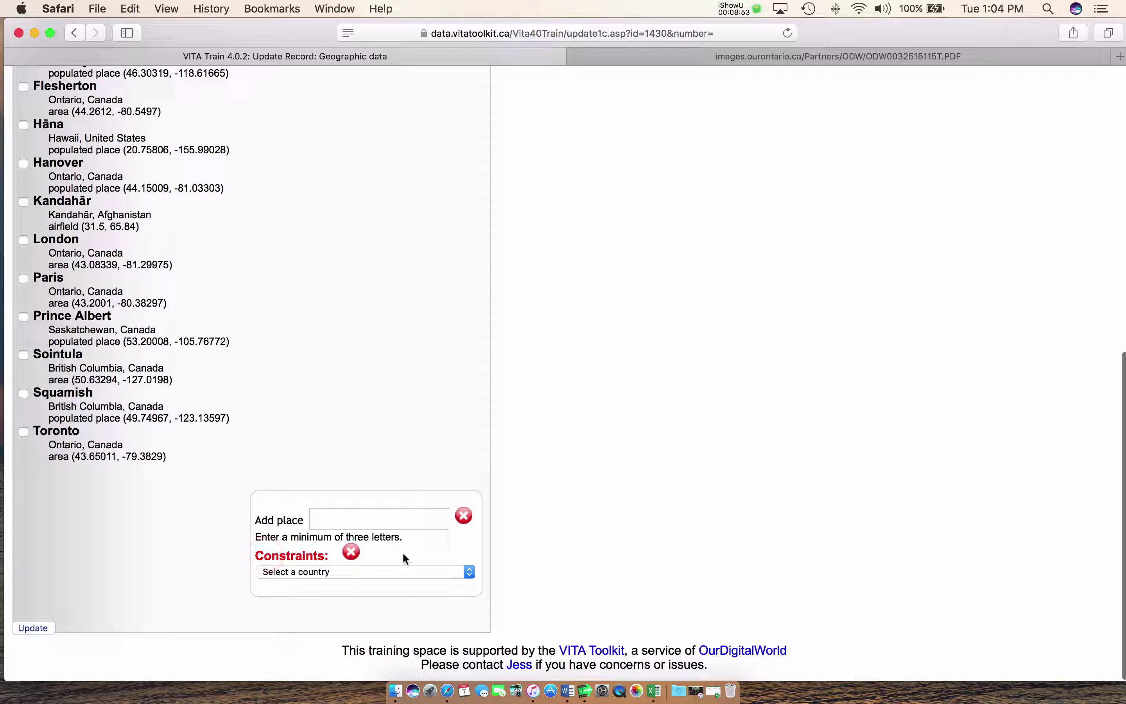
left_click(372, 565)
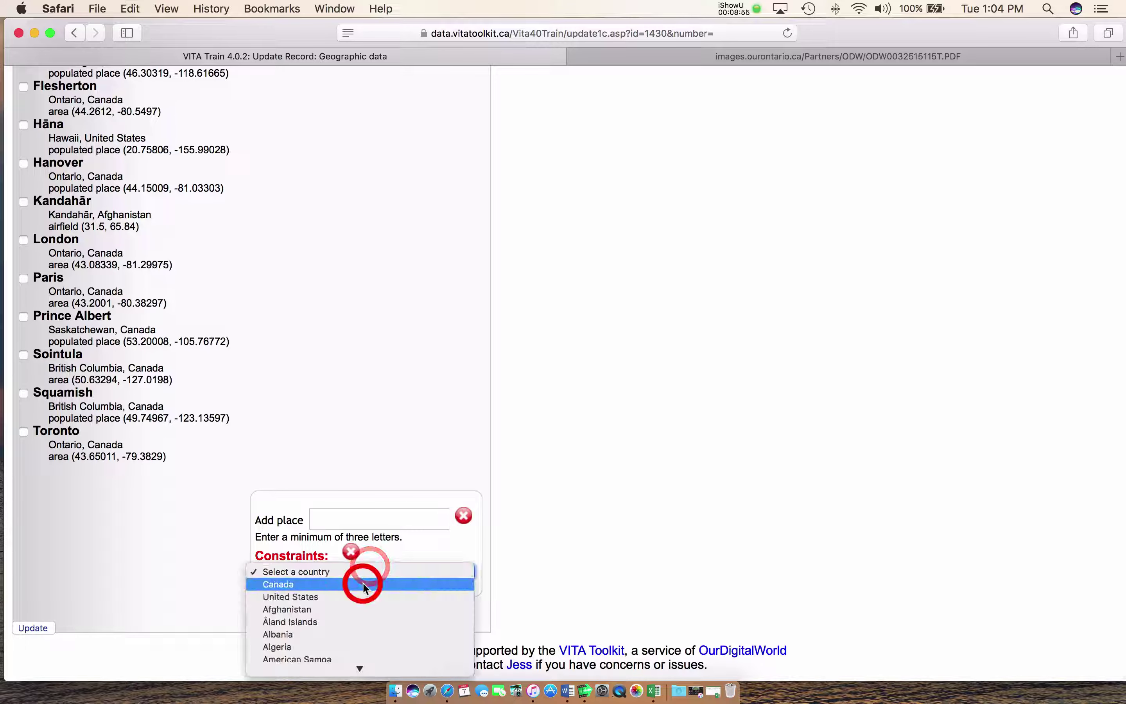
left_click(362, 583)
scroll(359, 557, "down", 1)
left_click(343, 570)
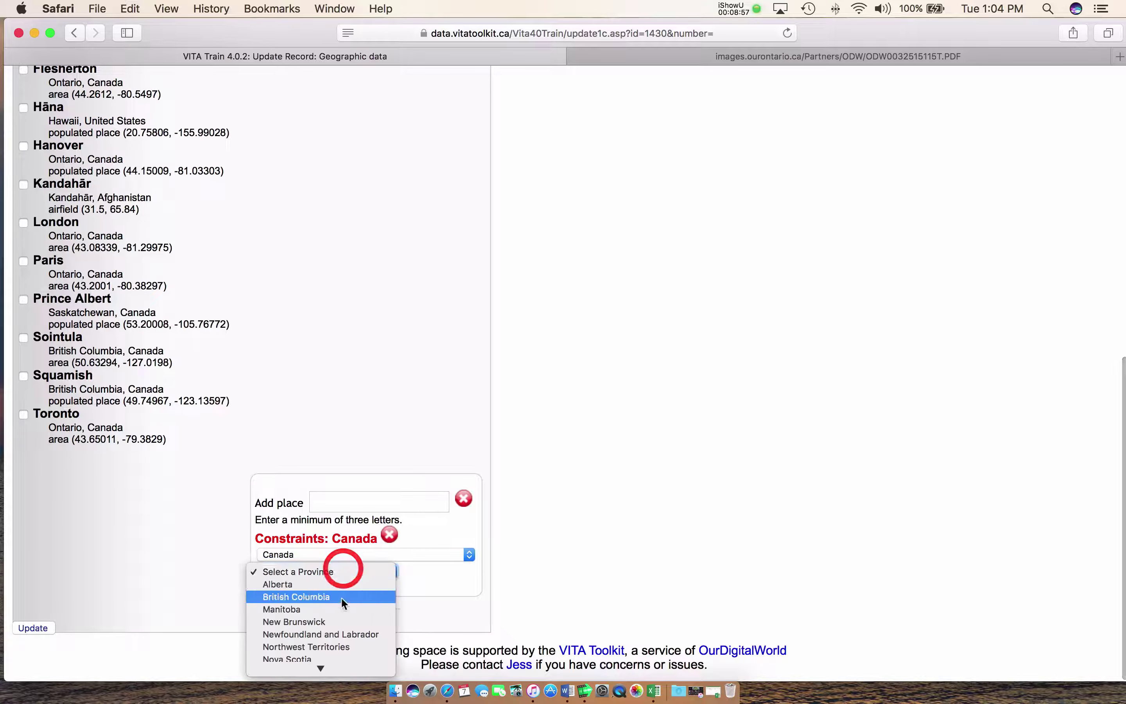
scroll(336, 616, "down", 3)
left_click(324, 618)
Add Proton and Flesherton as the record's mapped places and save them
left_click(360, 499)
type("Proton")
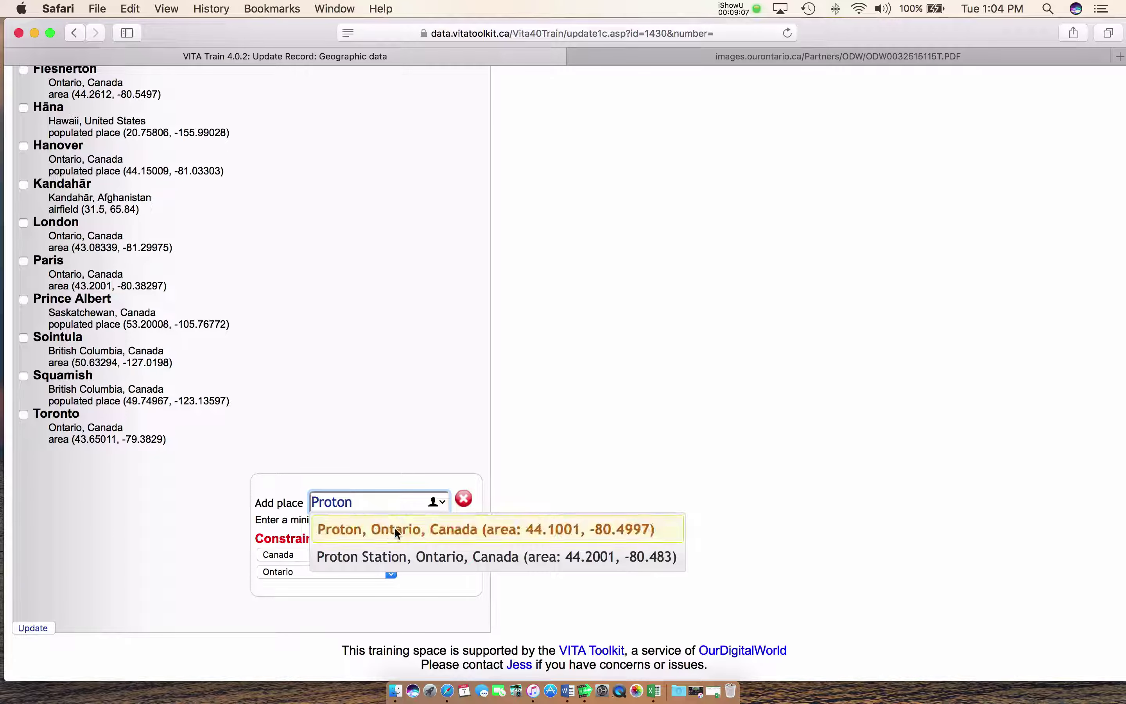
left_click(394, 529)
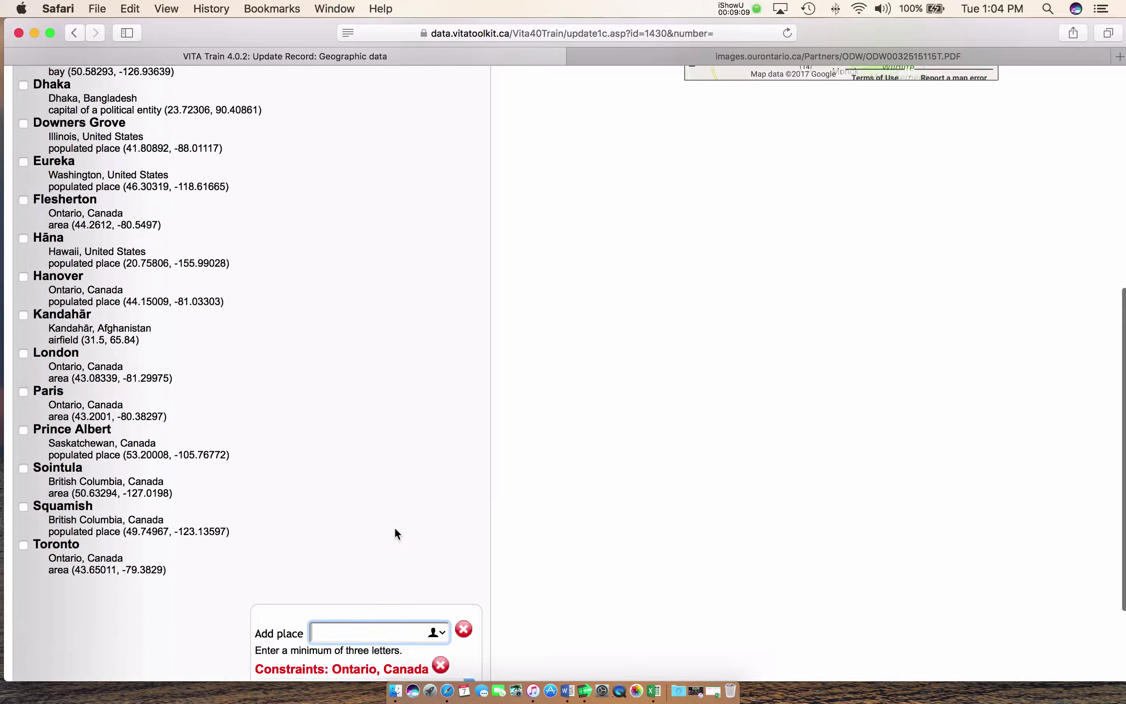
scroll(394, 526, "up", 5)
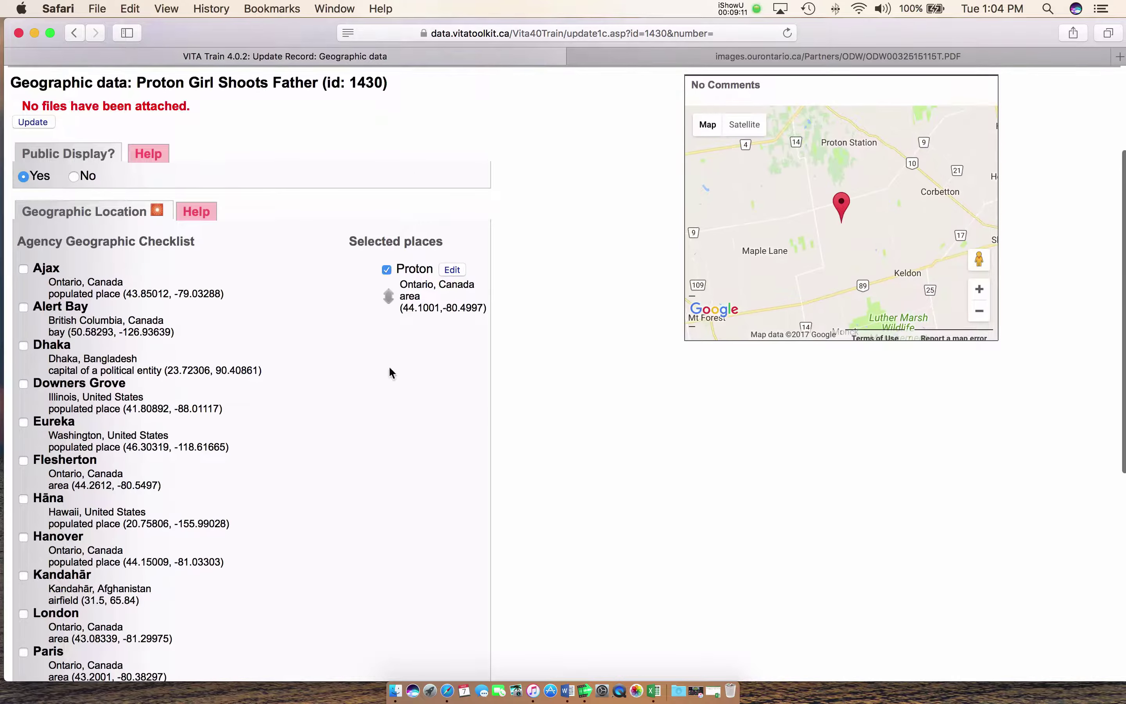
scroll(350, 430, "down", 2)
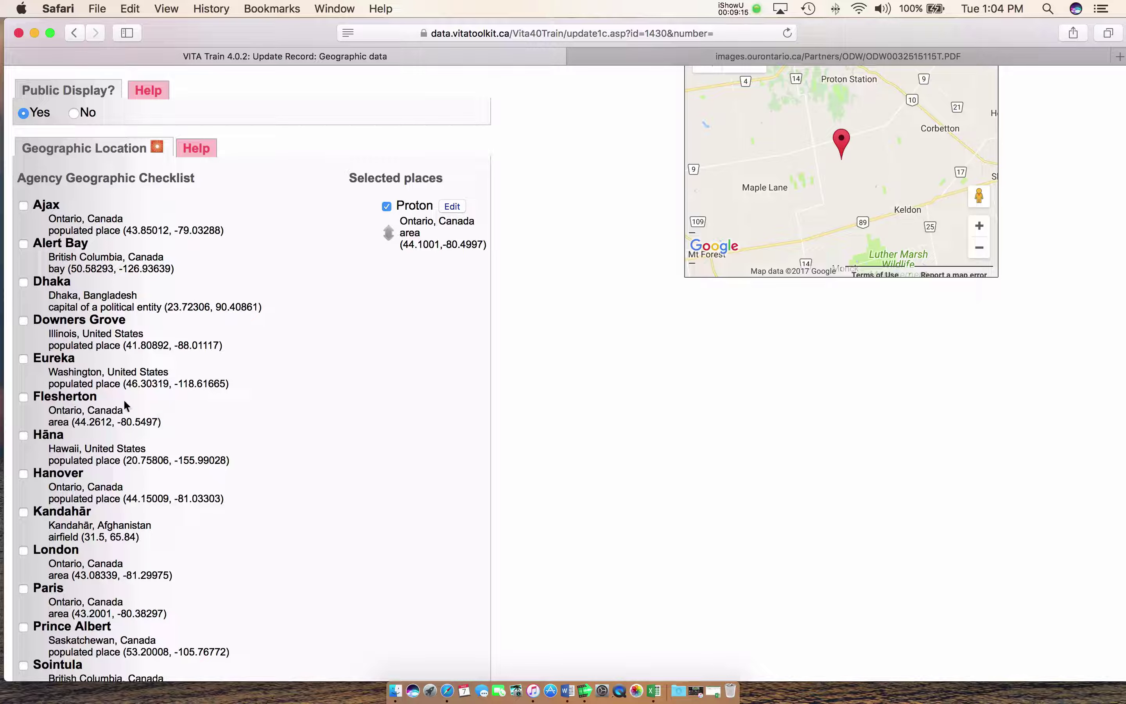
left_click(24, 398)
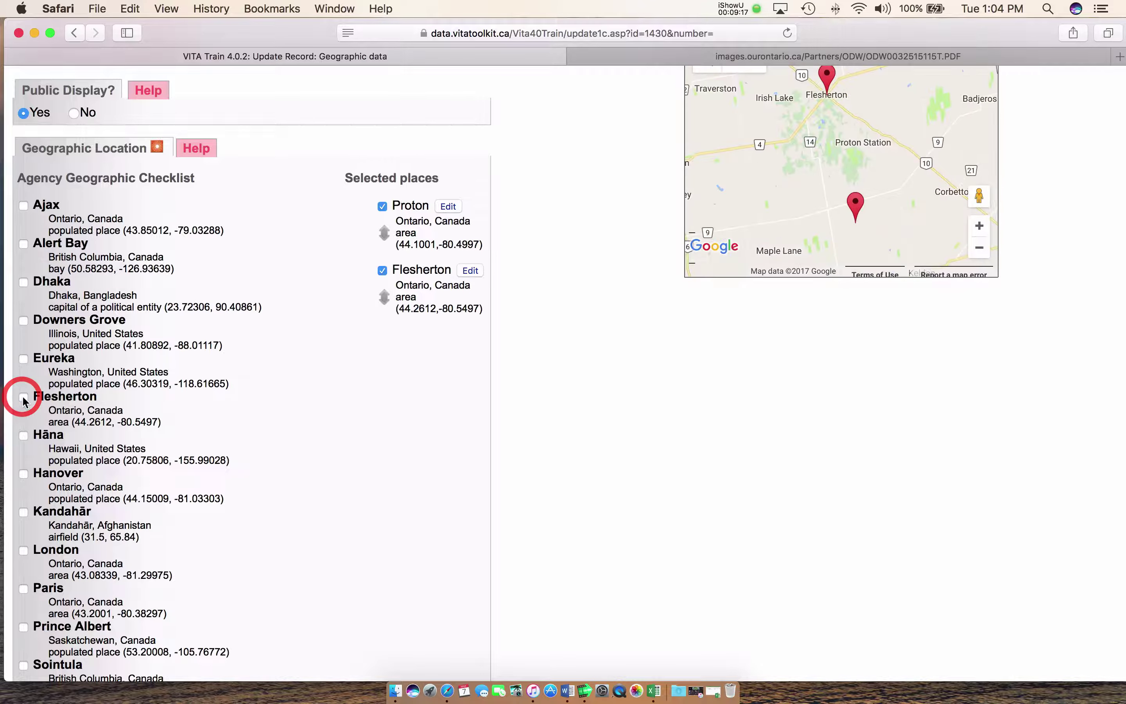
scroll(365, 437, "up", 5)
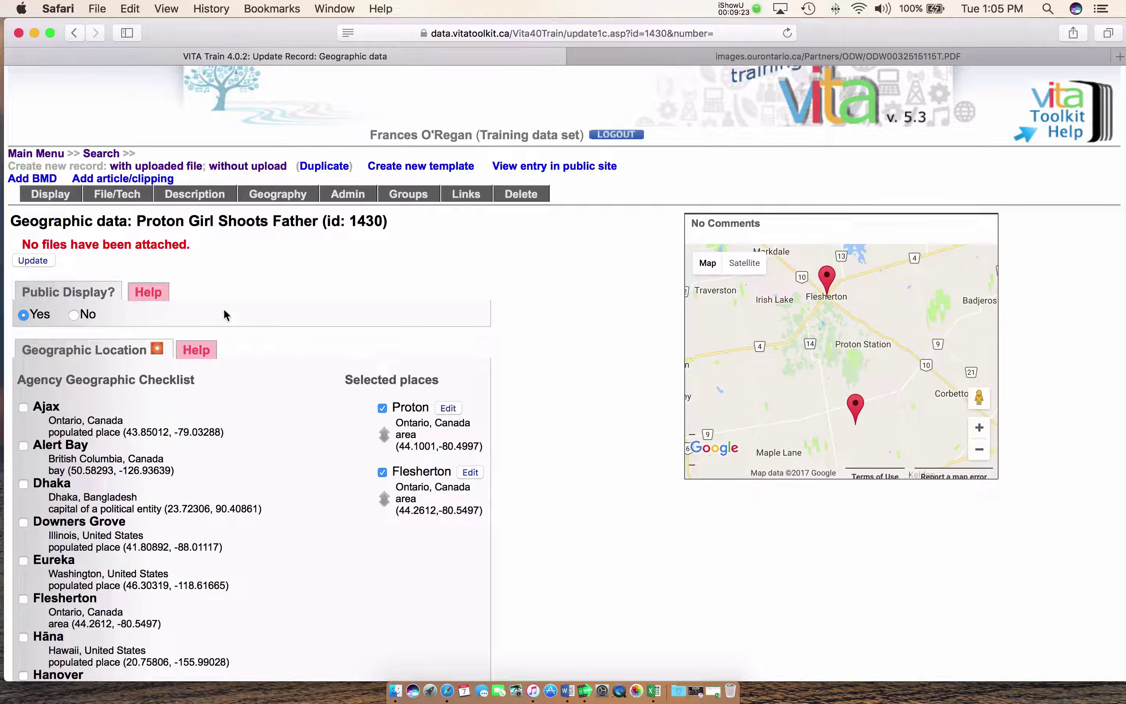
left_click(29, 262)
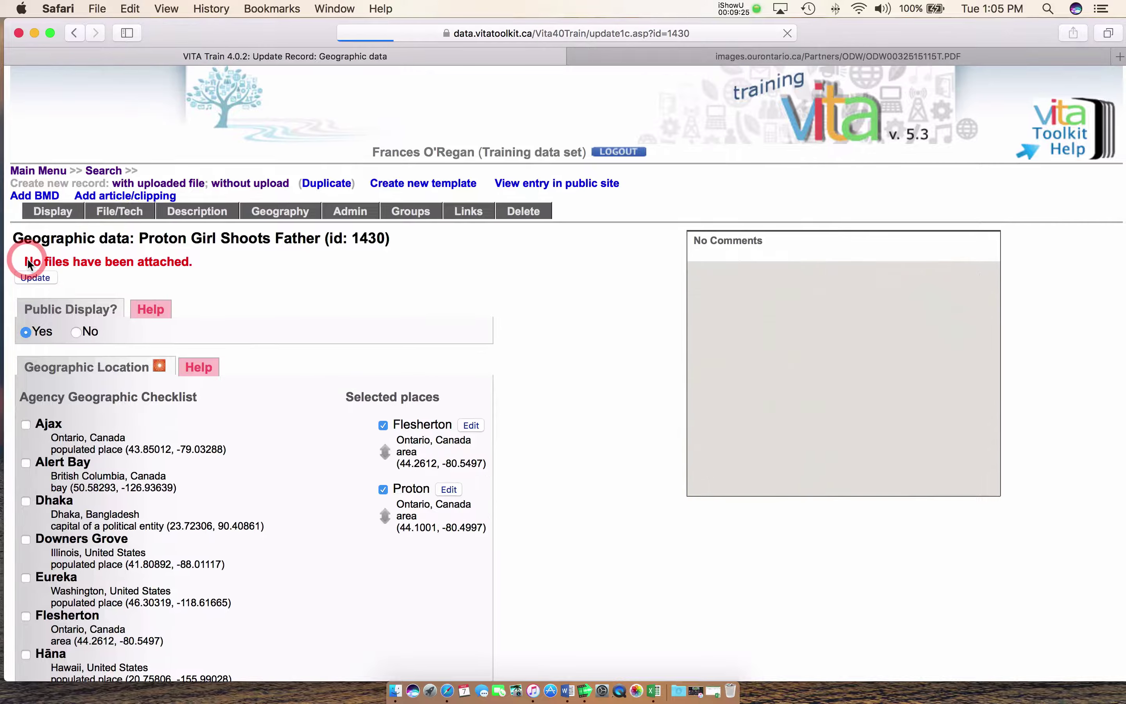
scroll(206, 349, "up", 15)
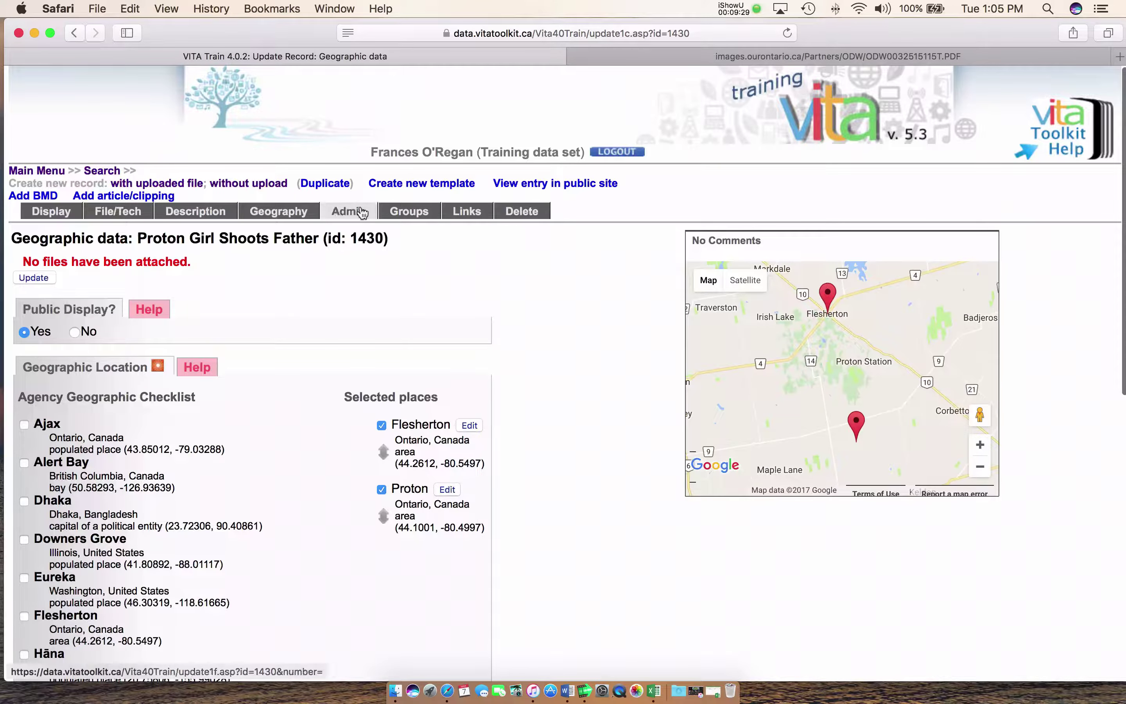
left_click(351, 210)
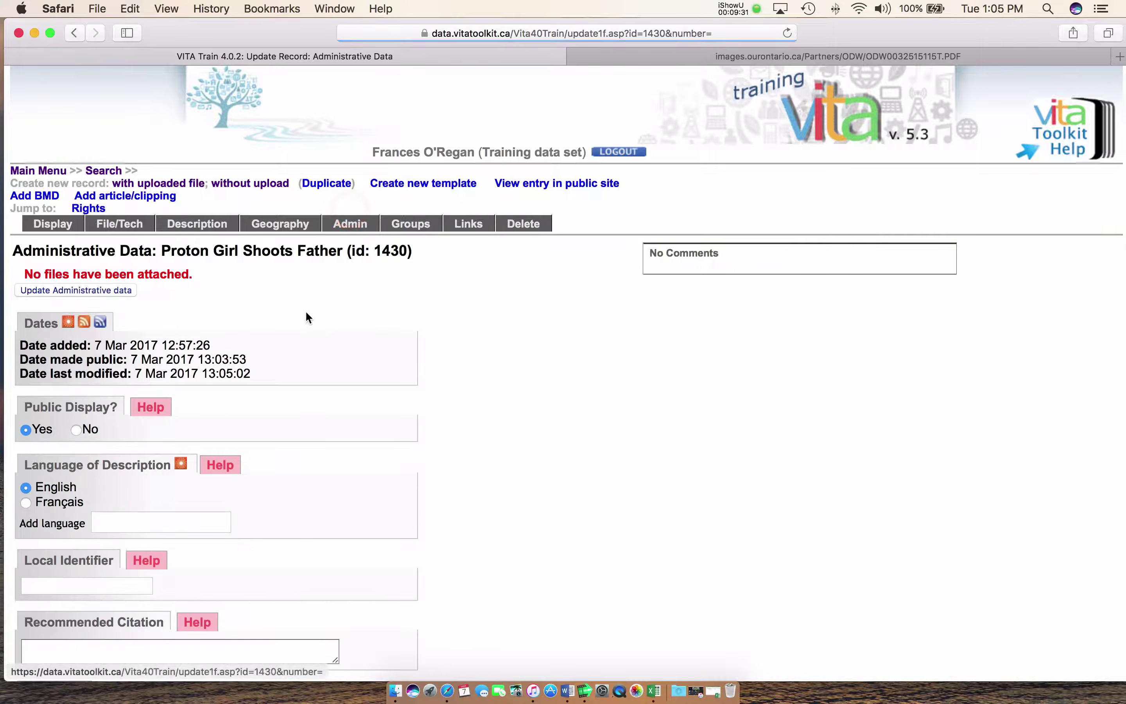
scroll(306, 317, "down", 6)
scroll(307, 316, "down", 3)
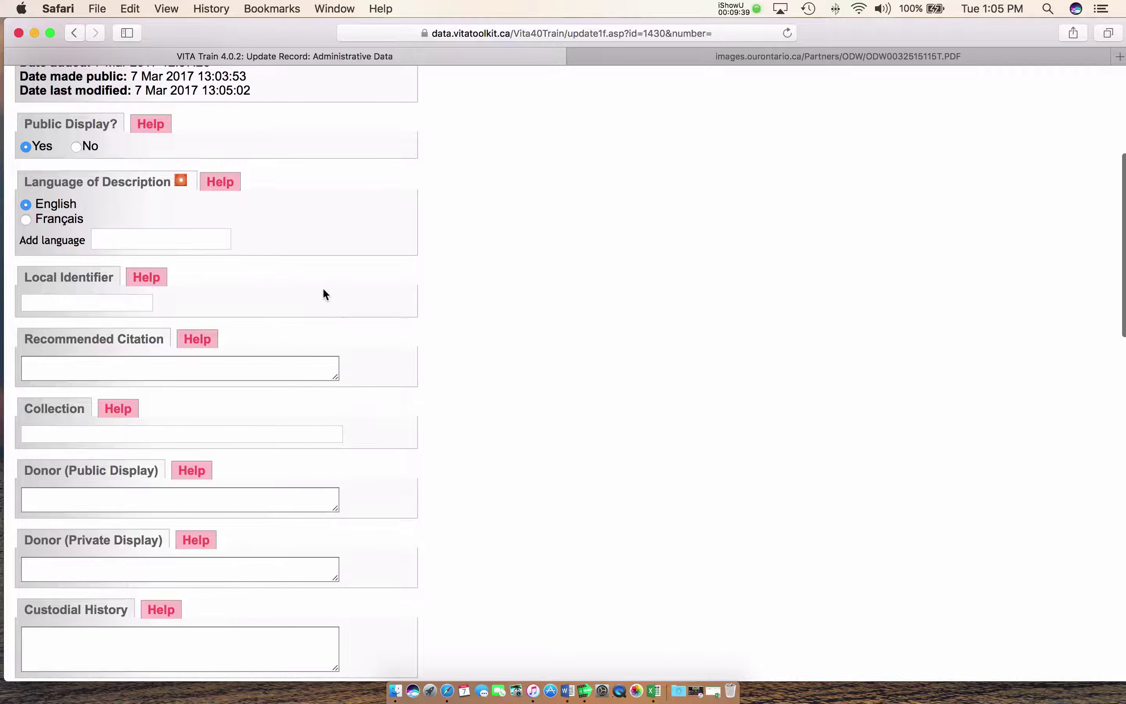
scroll(322, 282, "up", 1)
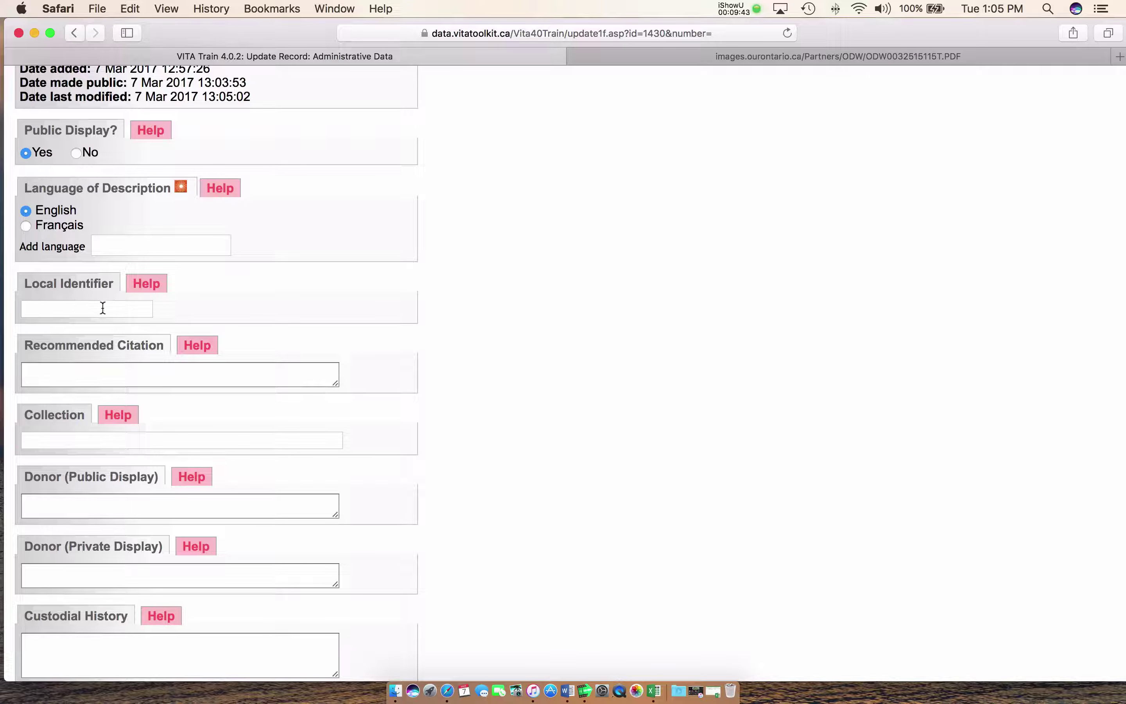
scroll(102, 308, "up", 2)
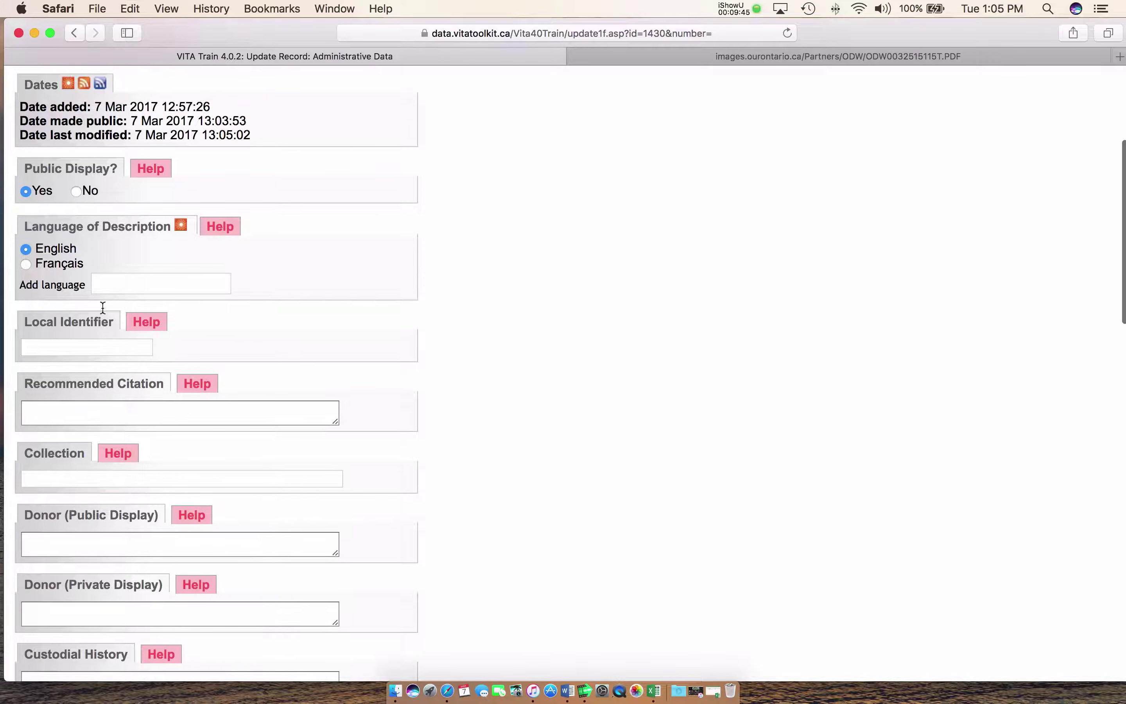
scroll(293, 337, "up", 2)
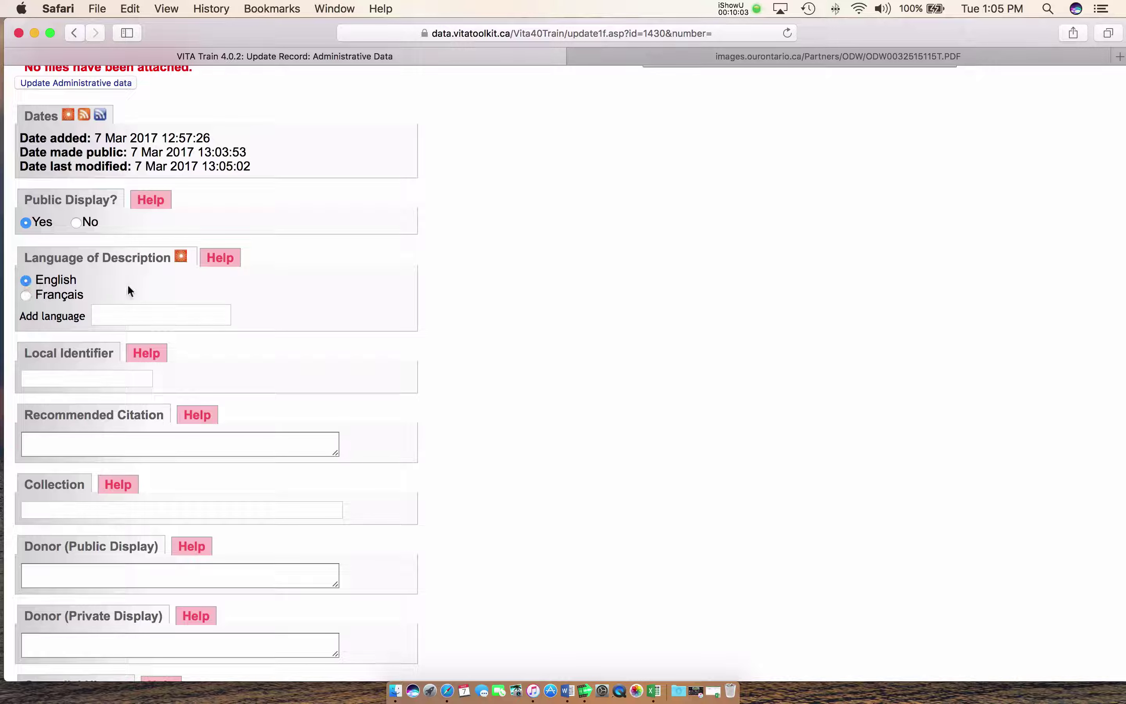
scroll(129, 290, "down", 10)
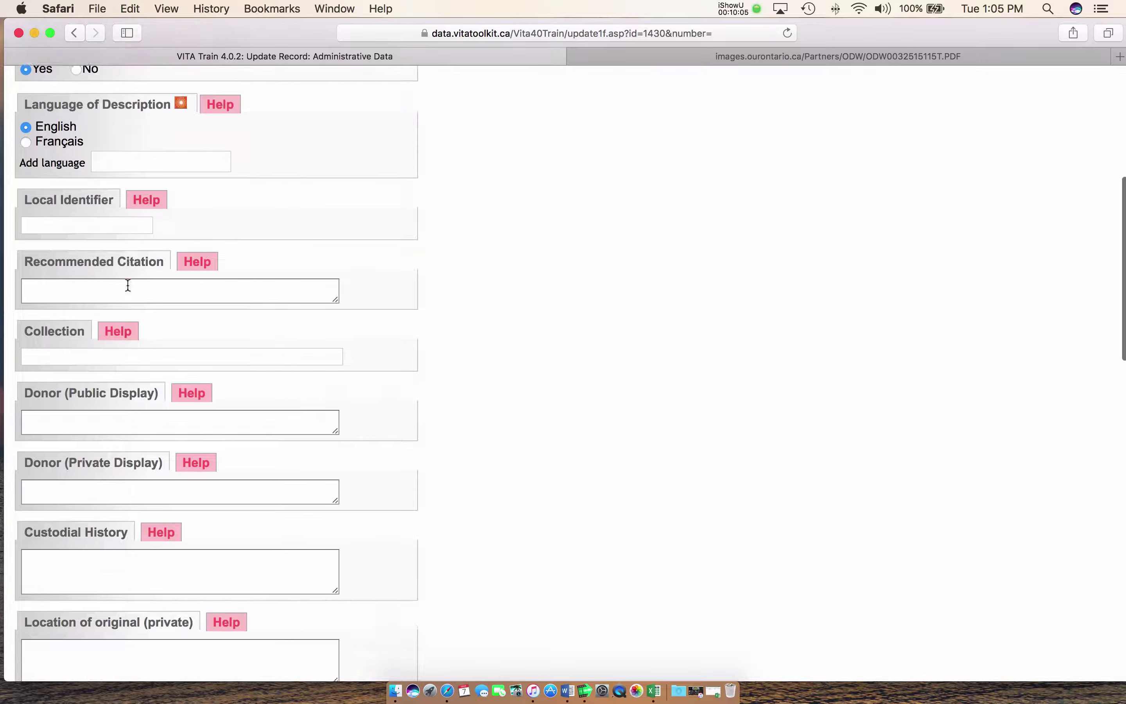
left_click(126, 251)
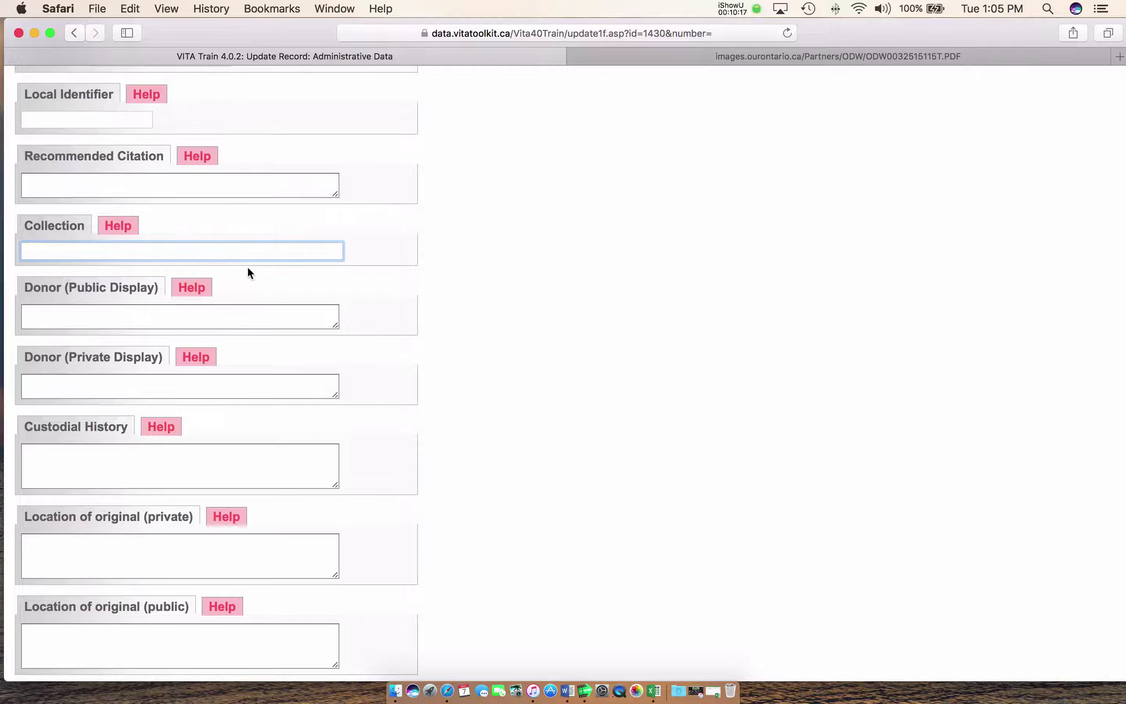
scroll(246, 268, "down", 3)
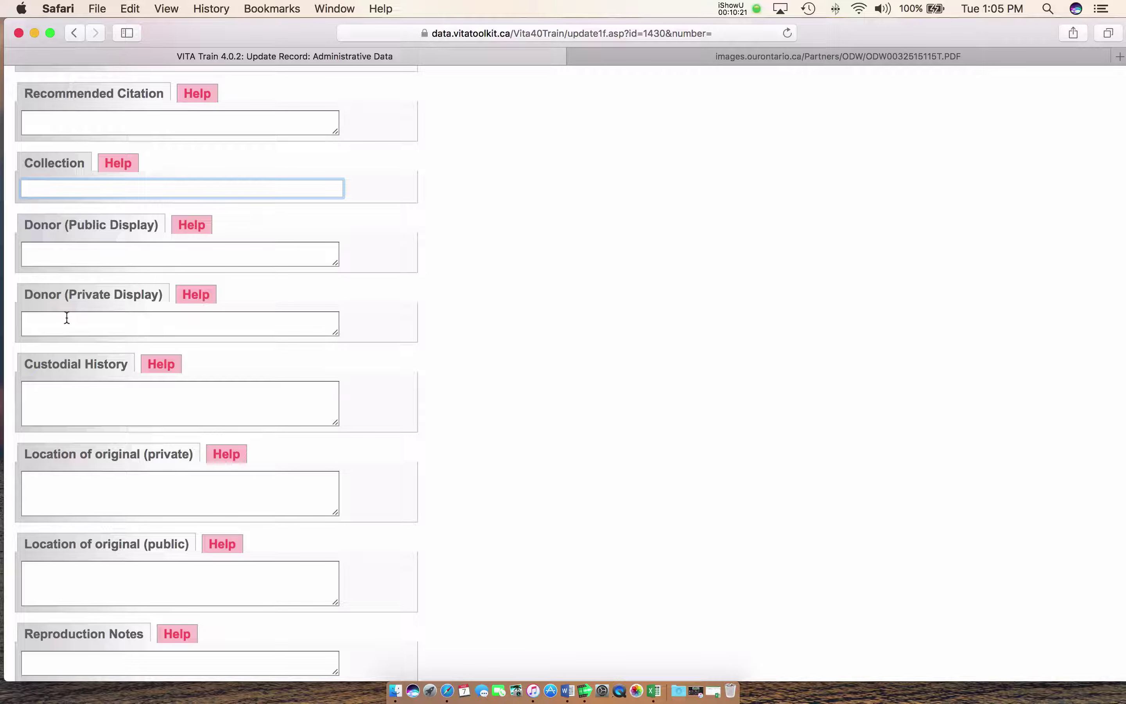
scroll(66, 317, "down", 1)
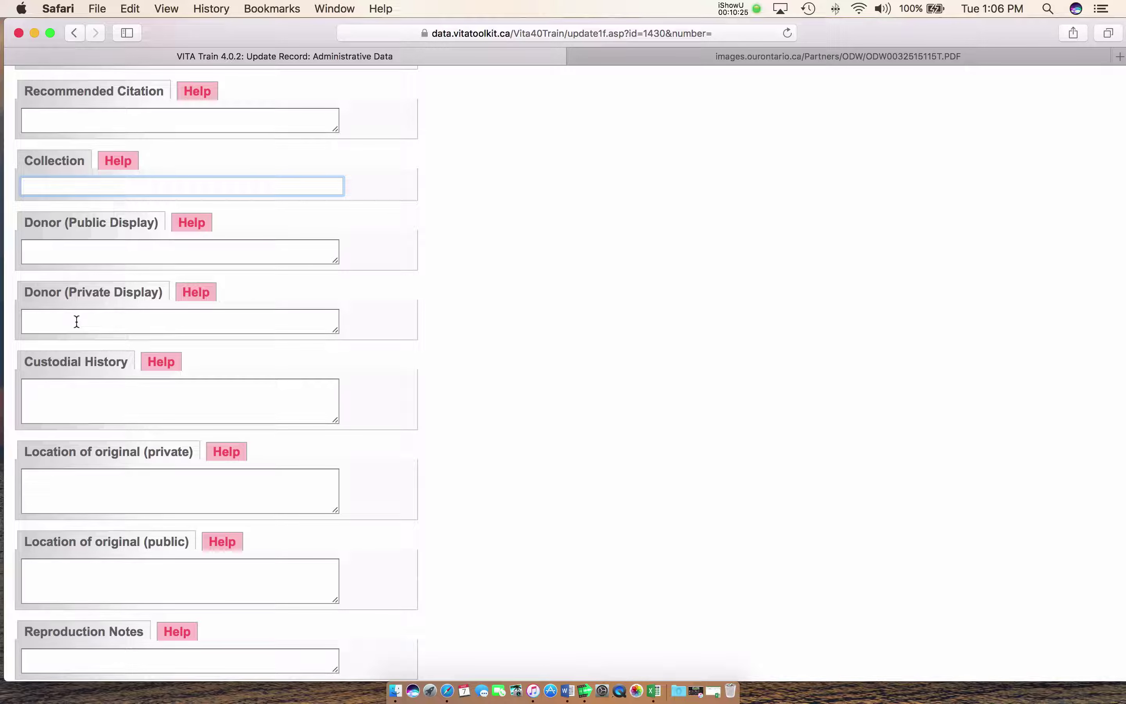
scroll(76, 320, "down", 10)
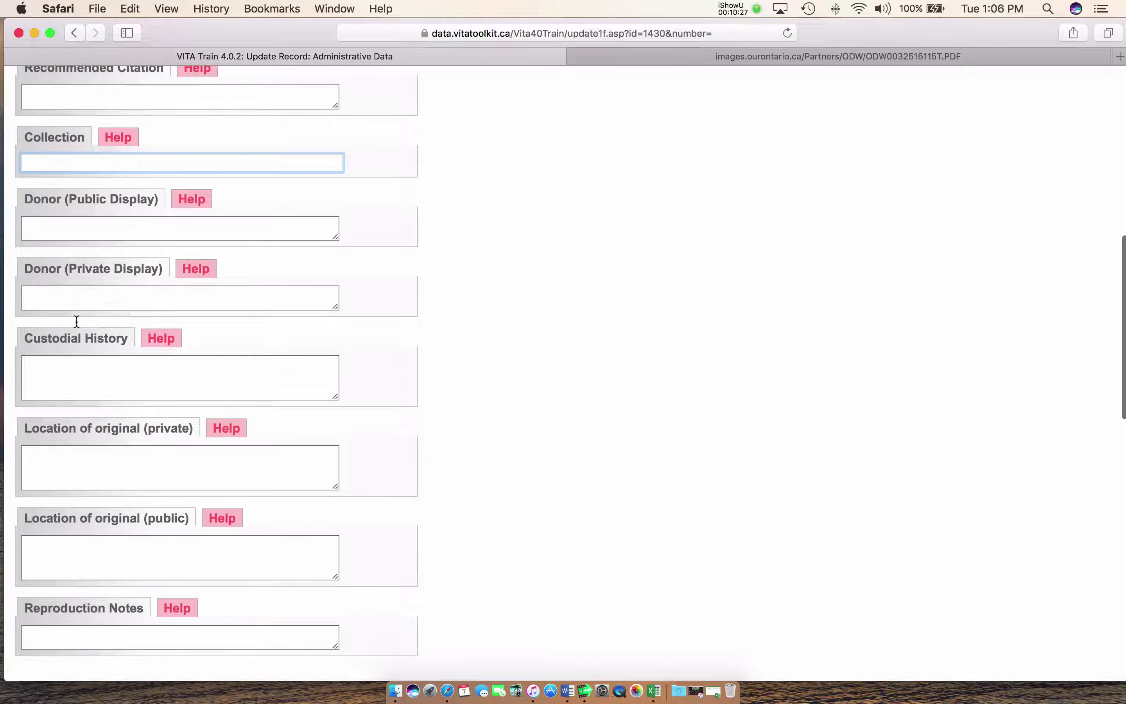
scroll(77, 321, "down", 4)
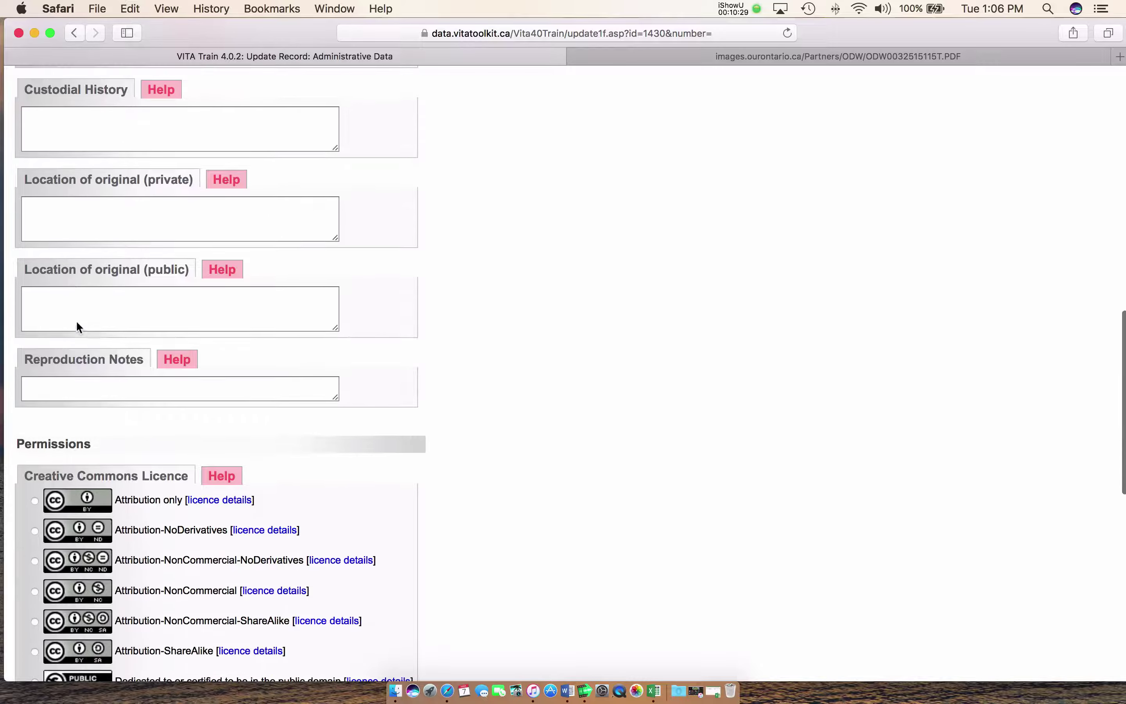
scroll(76, 321, "up", 5)
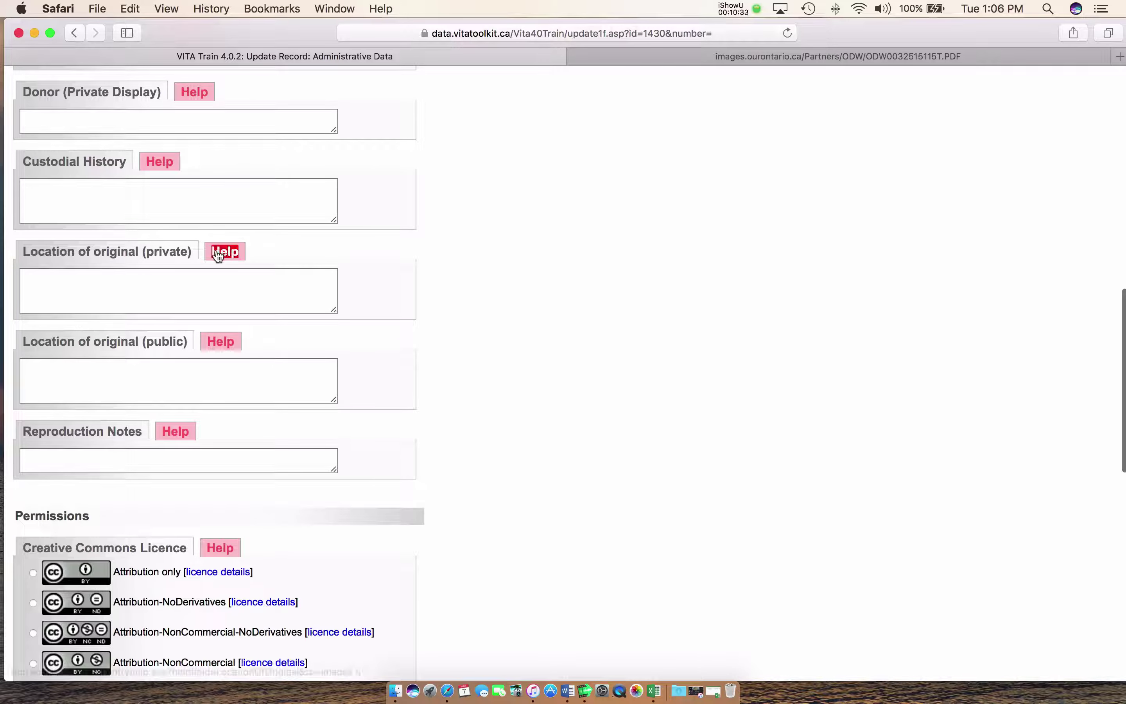
Read the help for the private Location of original field
left_click(223, 252)
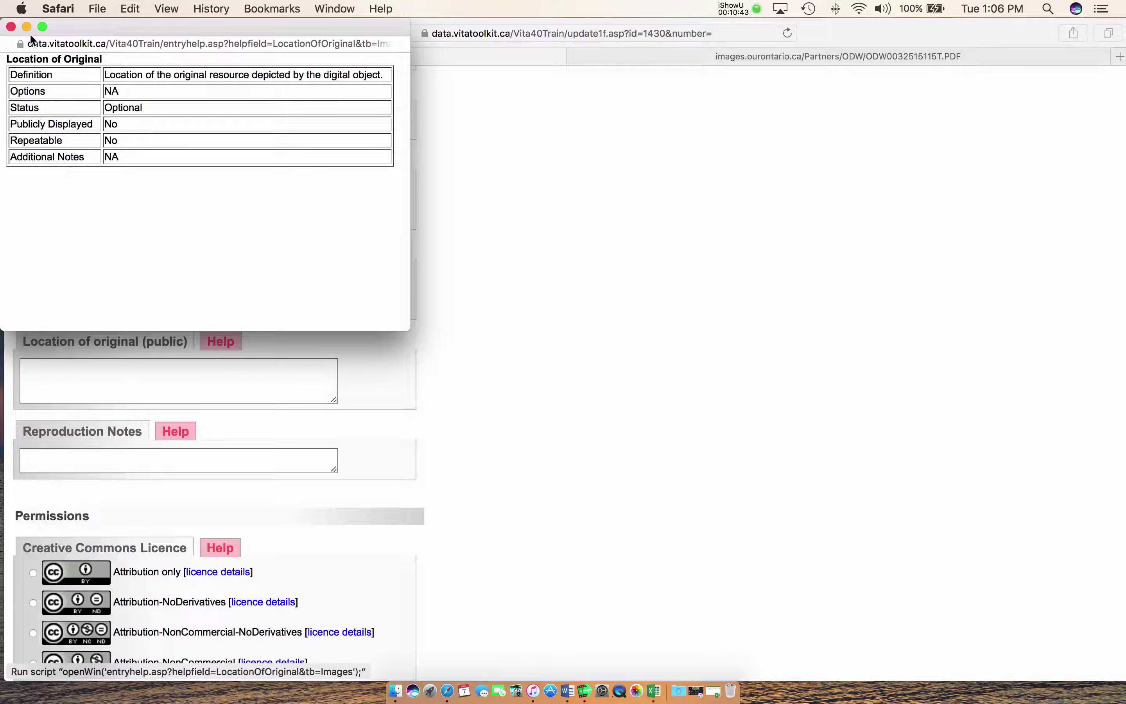
left_click(11, 27)
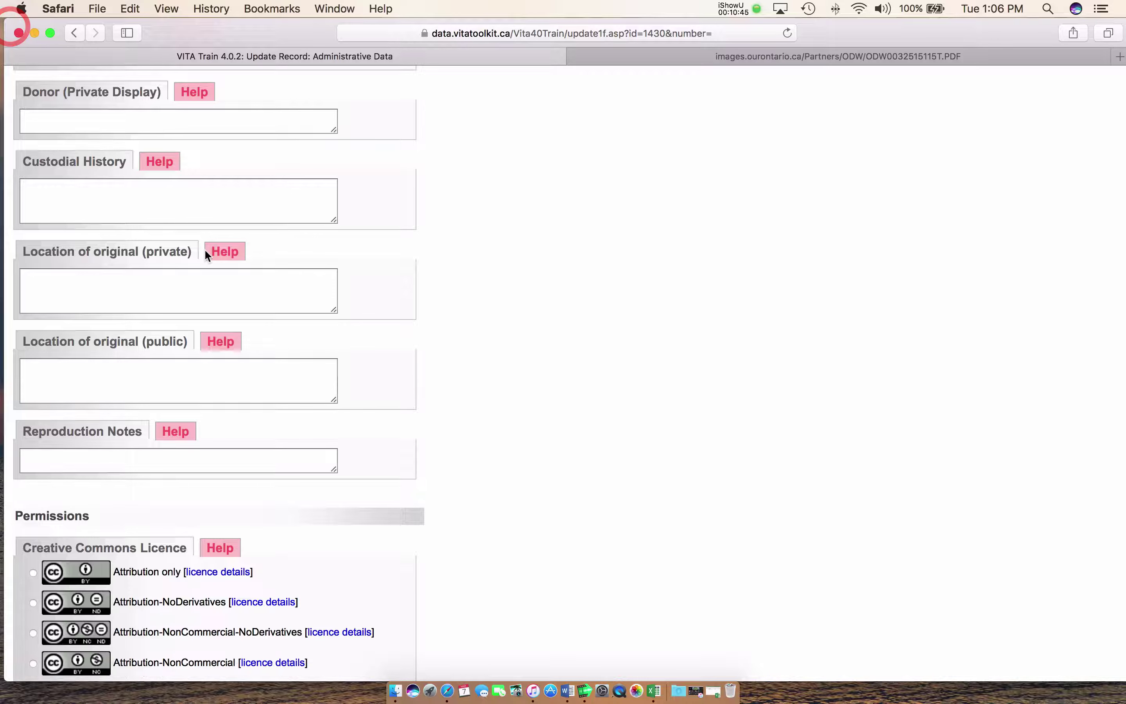
scroll(206, 254, "down", 5)
scroll(247, 217, "down", 5)
scroll(248, 219, "down", 2)
scroll(250, 244, "down", 5)
scroll(249, 249, "down", 3)
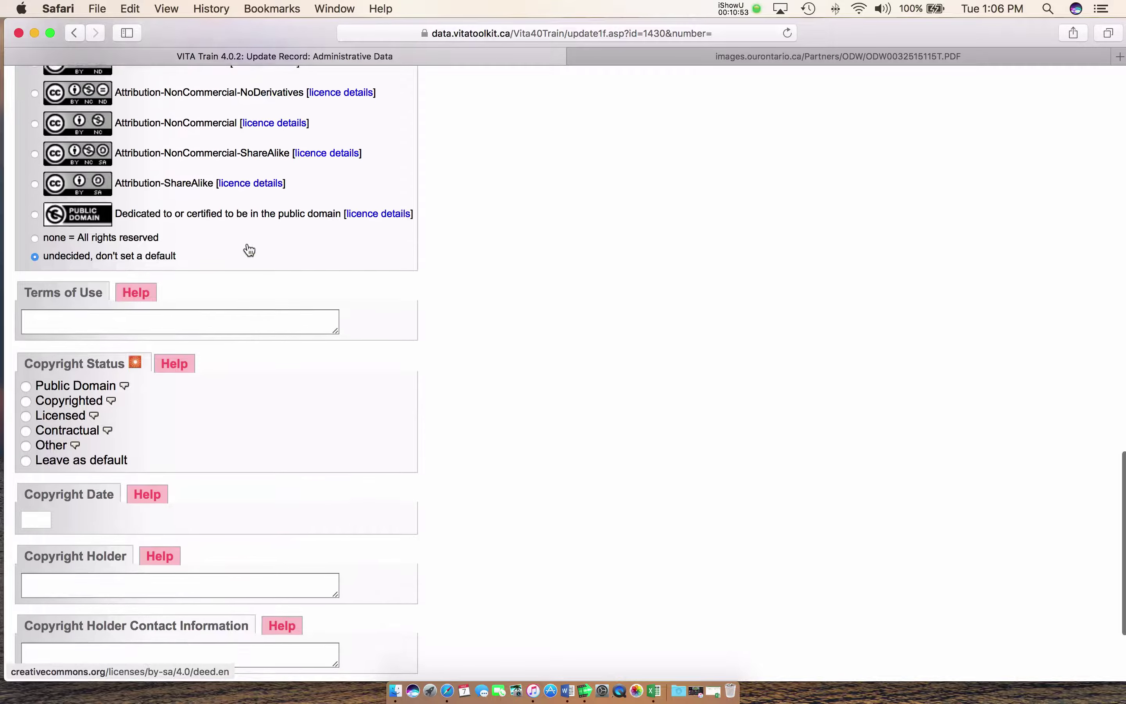
Save the administrative data, updating last-modified to 7 Mar 2017 13:06:49
scroll(248, 249, "up", 3)
scroll(248, 249, "up", 1)
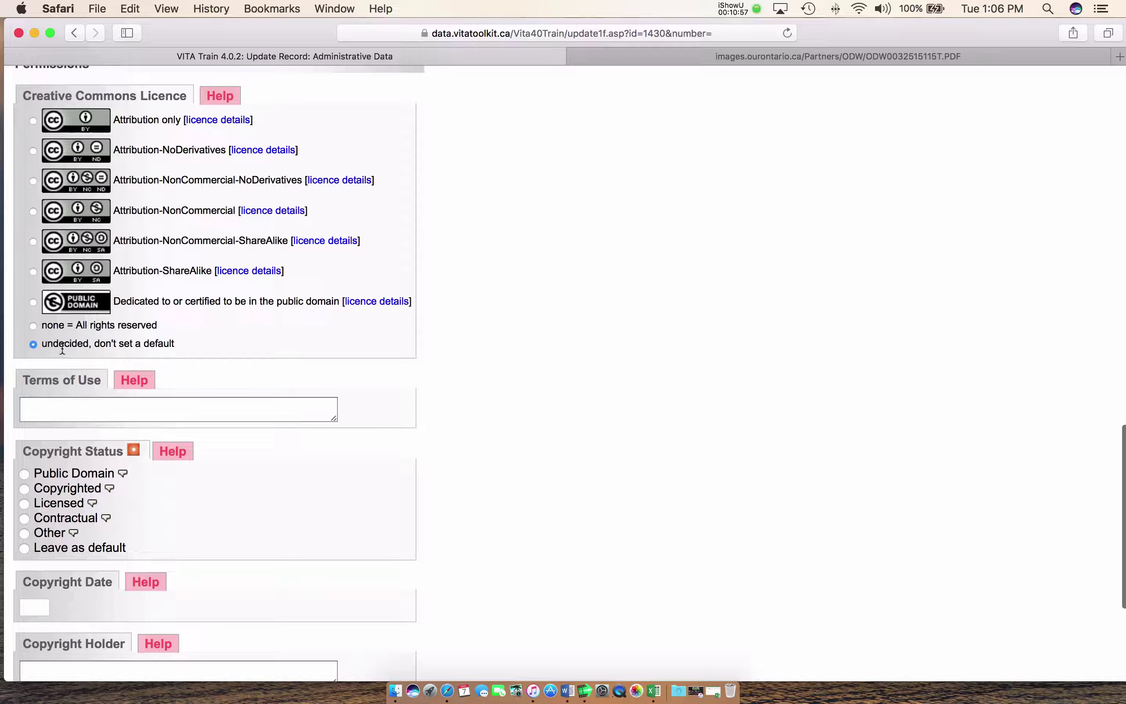
scroll(63, 349, "right", 1)
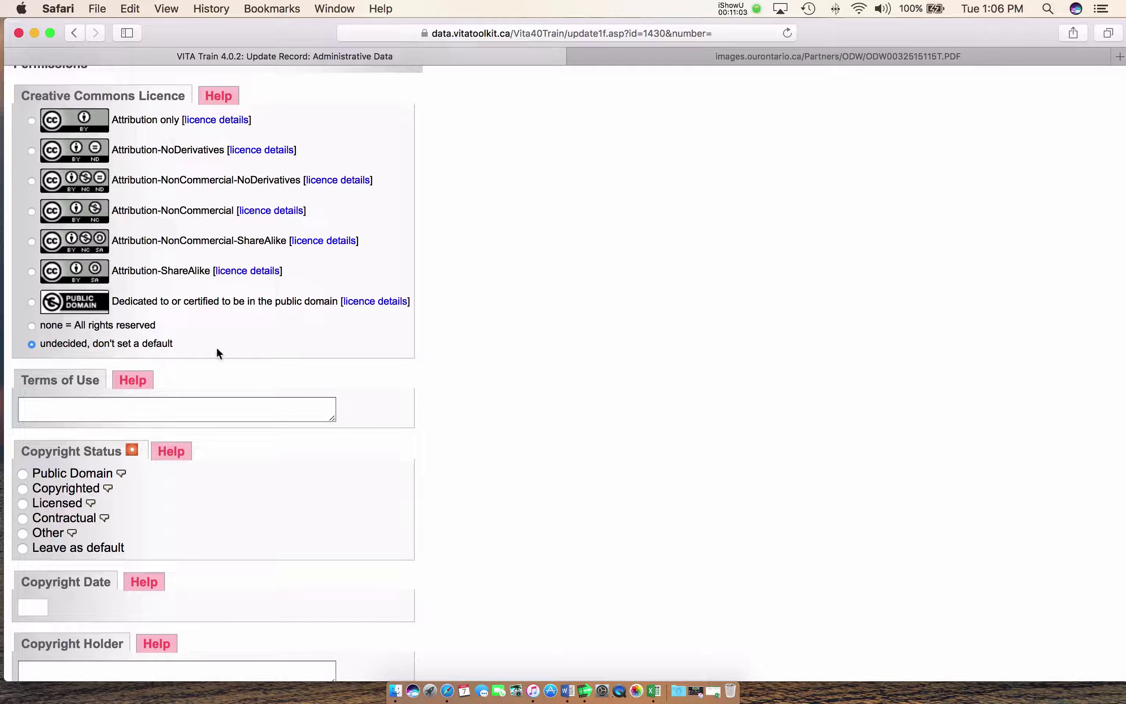
scroll(251, 352, "down", 2)
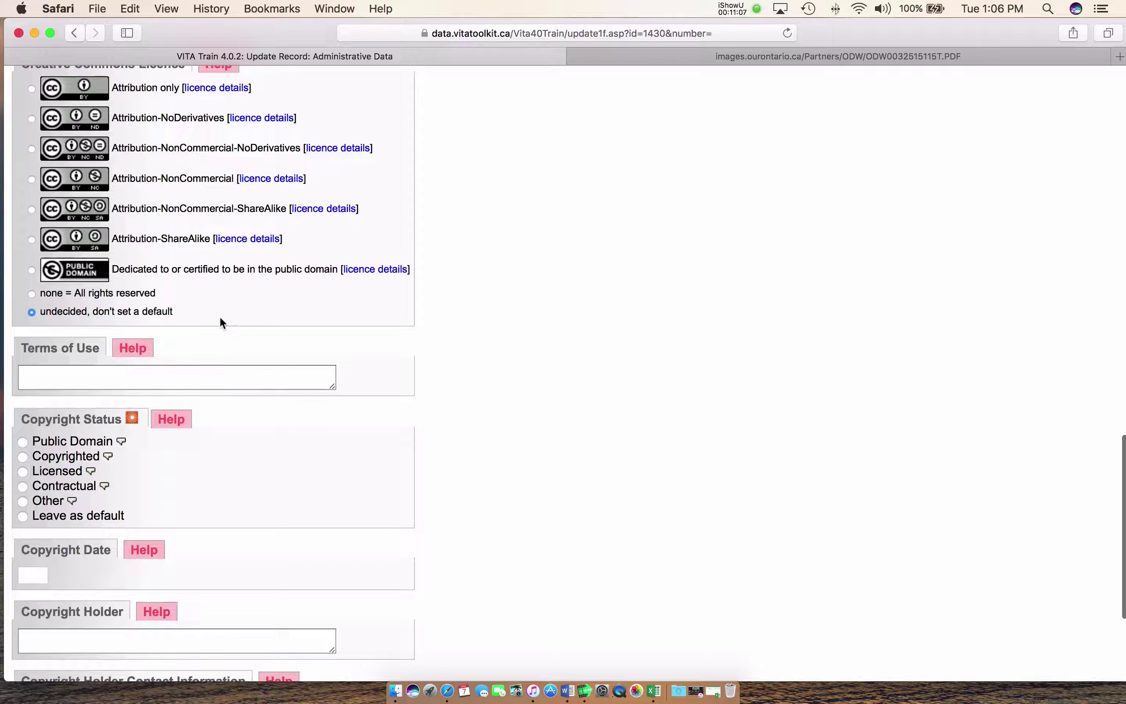
scroll(219, 324, "down", 10)
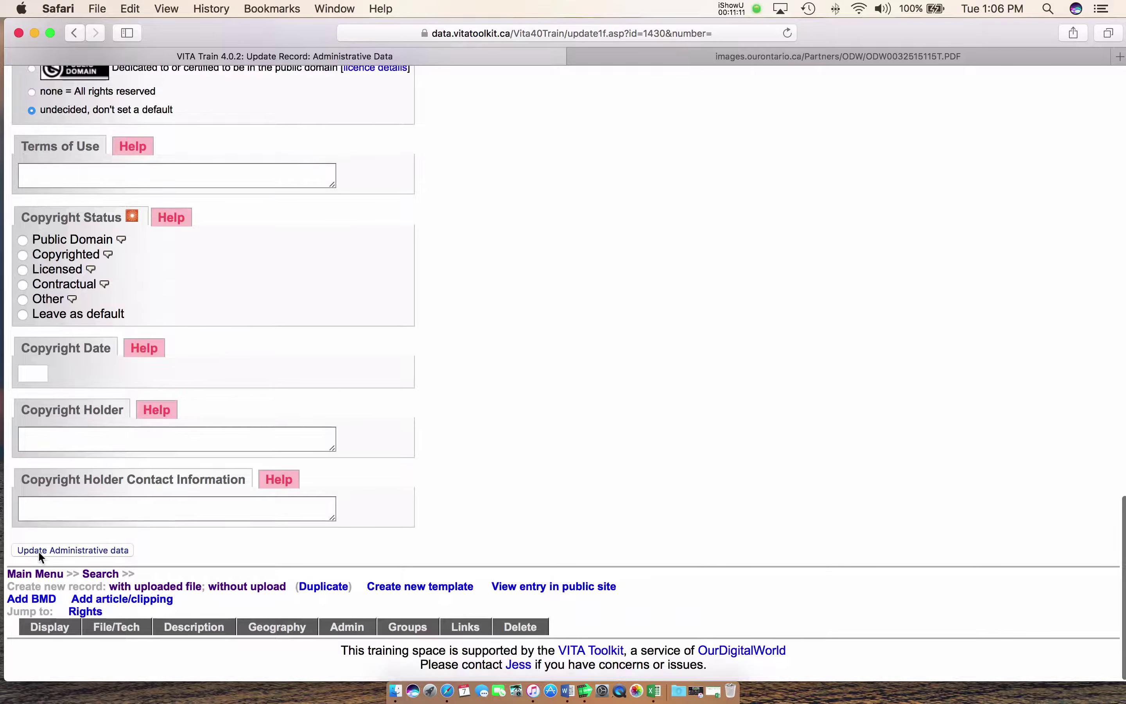
left_click(45, 549)
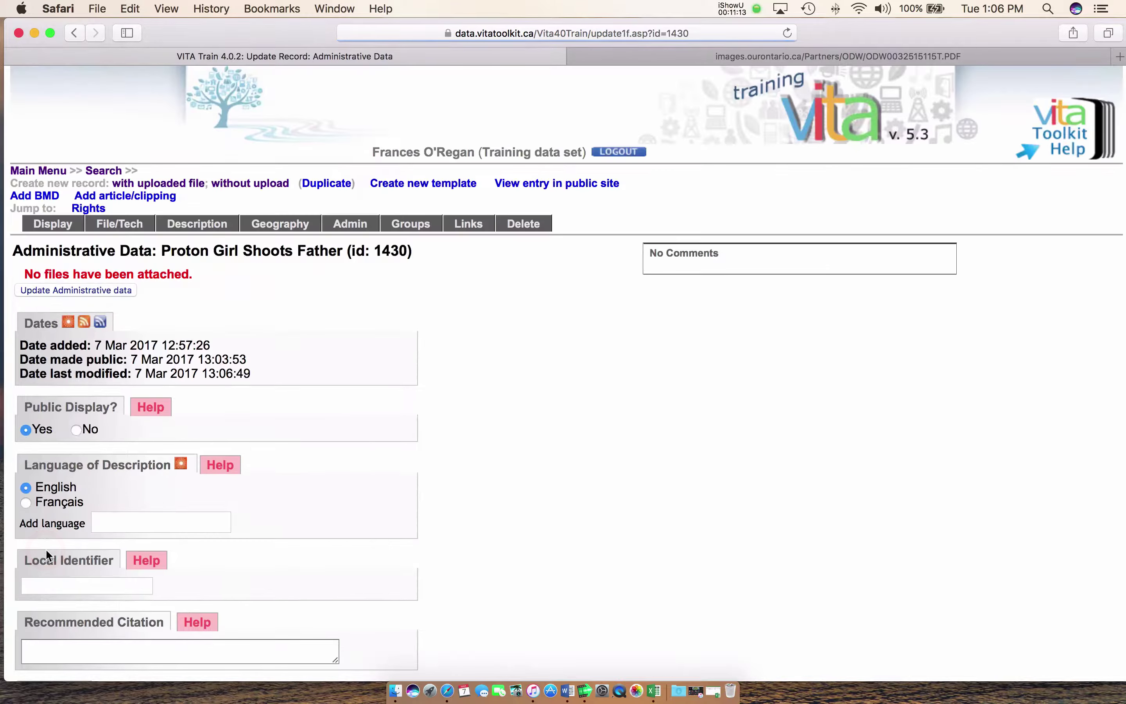
Tick the Newspapers group for record 1430 and save the group assignment
left_click(415, 227)
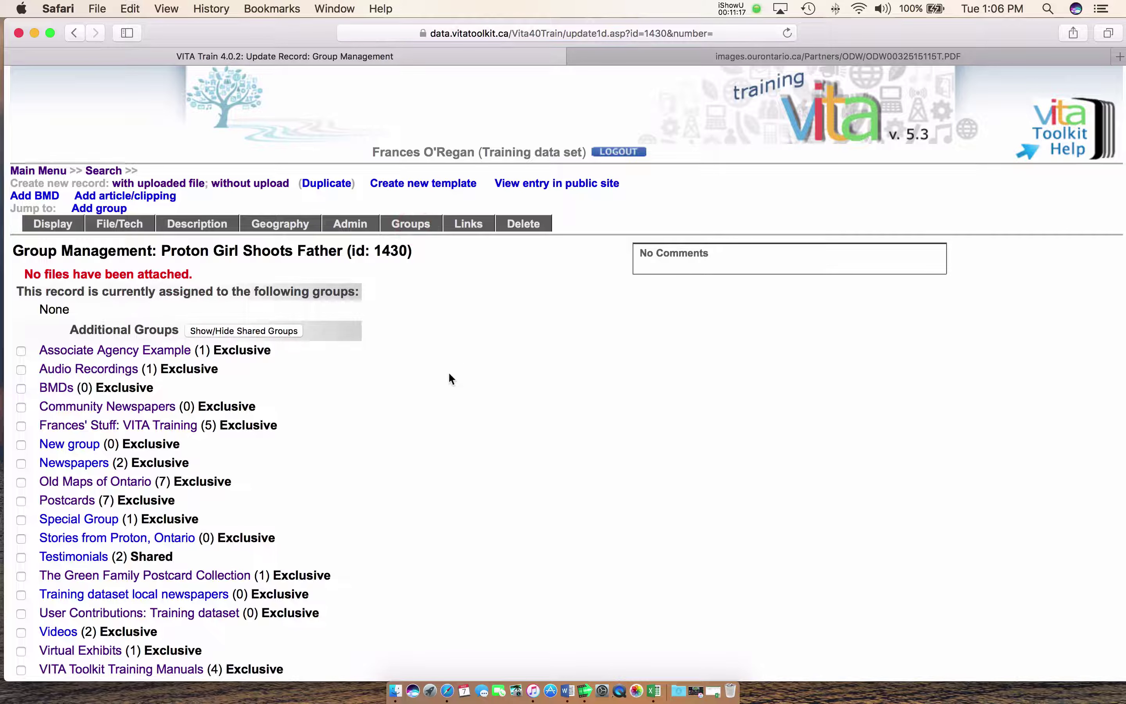
scroll(406, 376, "down", 3)
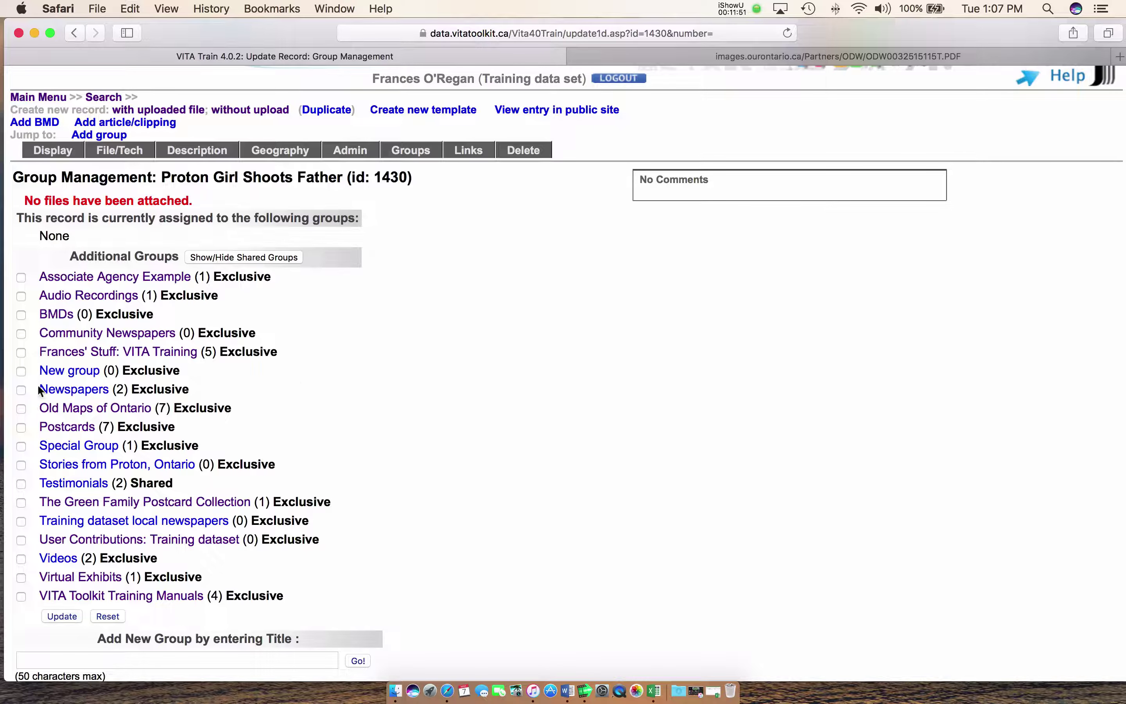
left_click(21, 389)
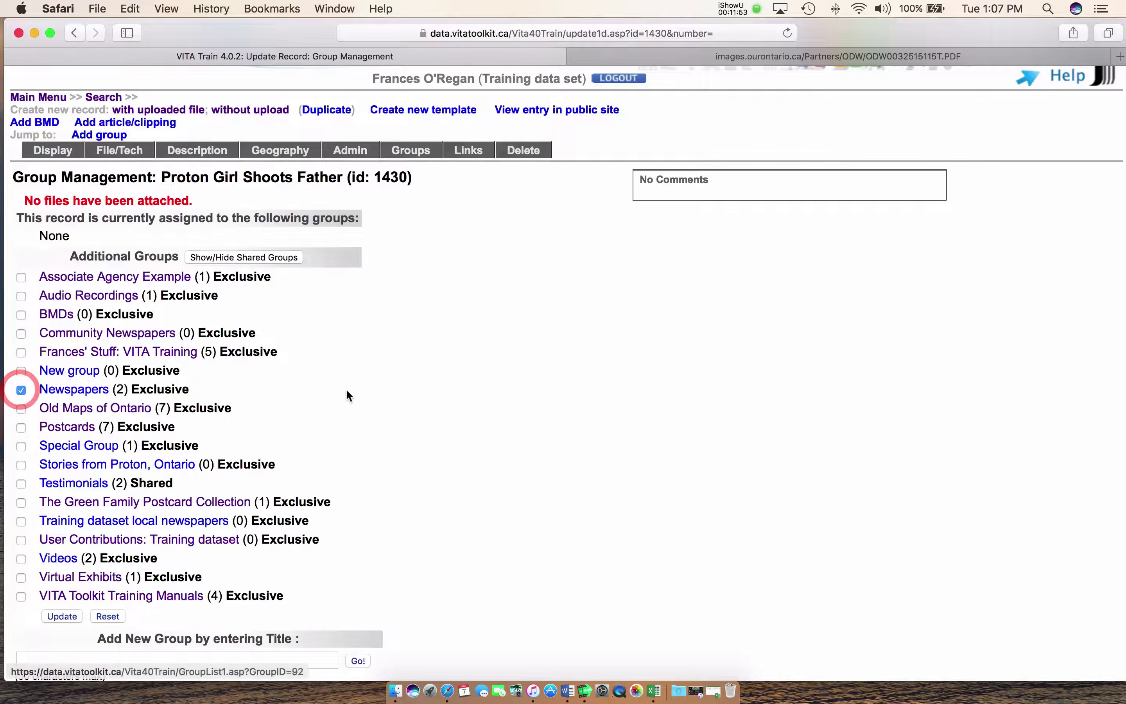
scroll(354, 394, "down", 5)
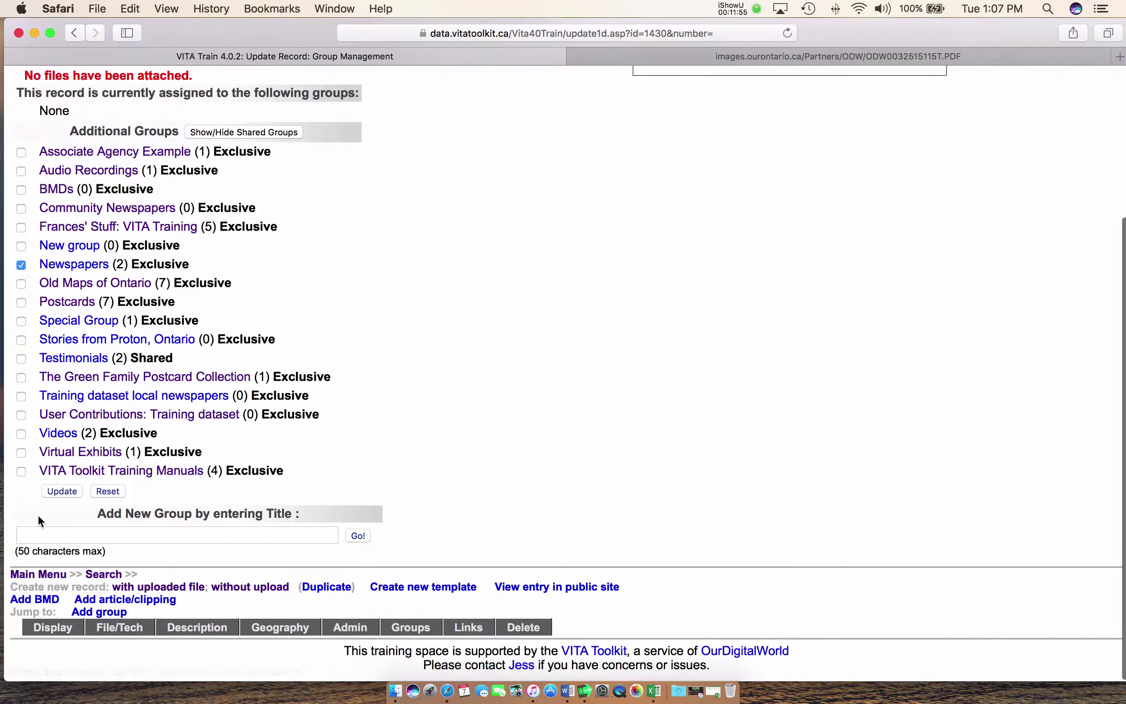
left_click(60, 491)
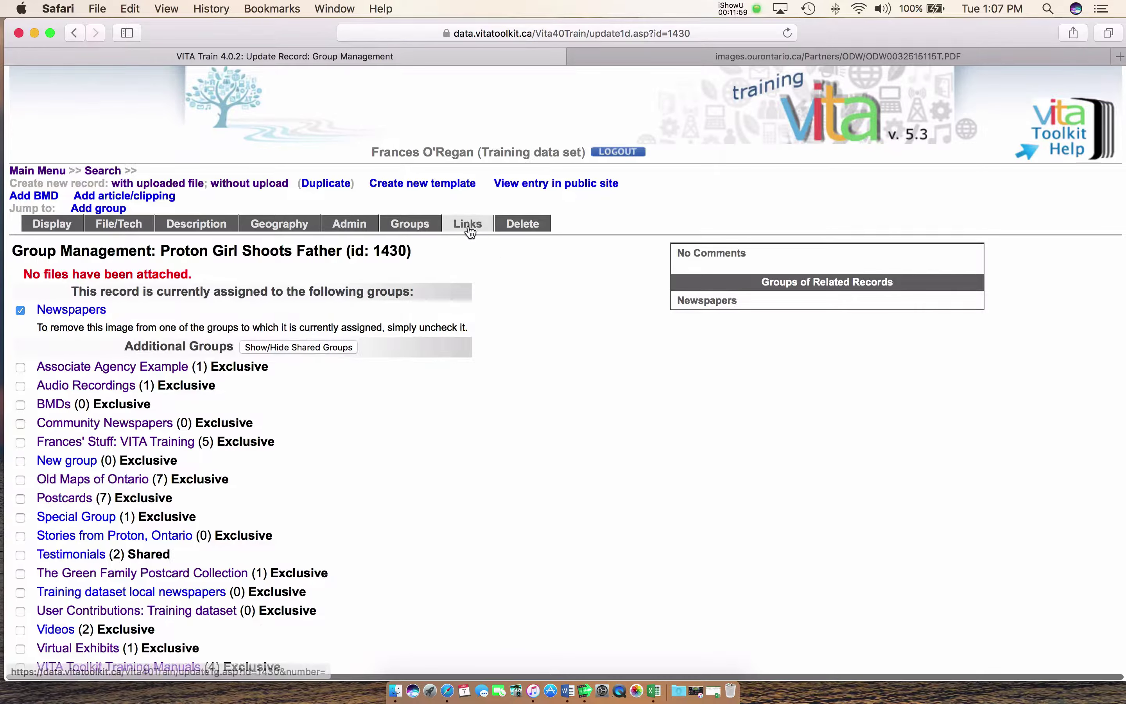
Review record 1430's Link Management page, which has no links attached
left_click(468, 225)
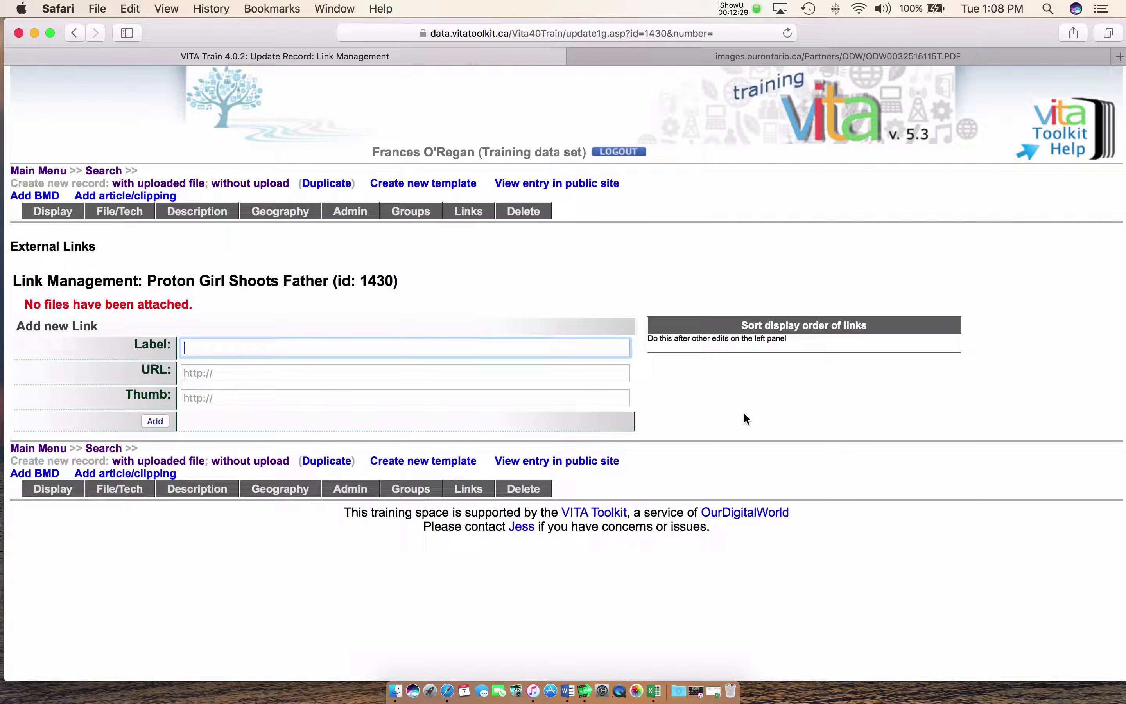
scroll(726, 395, "right", 1)
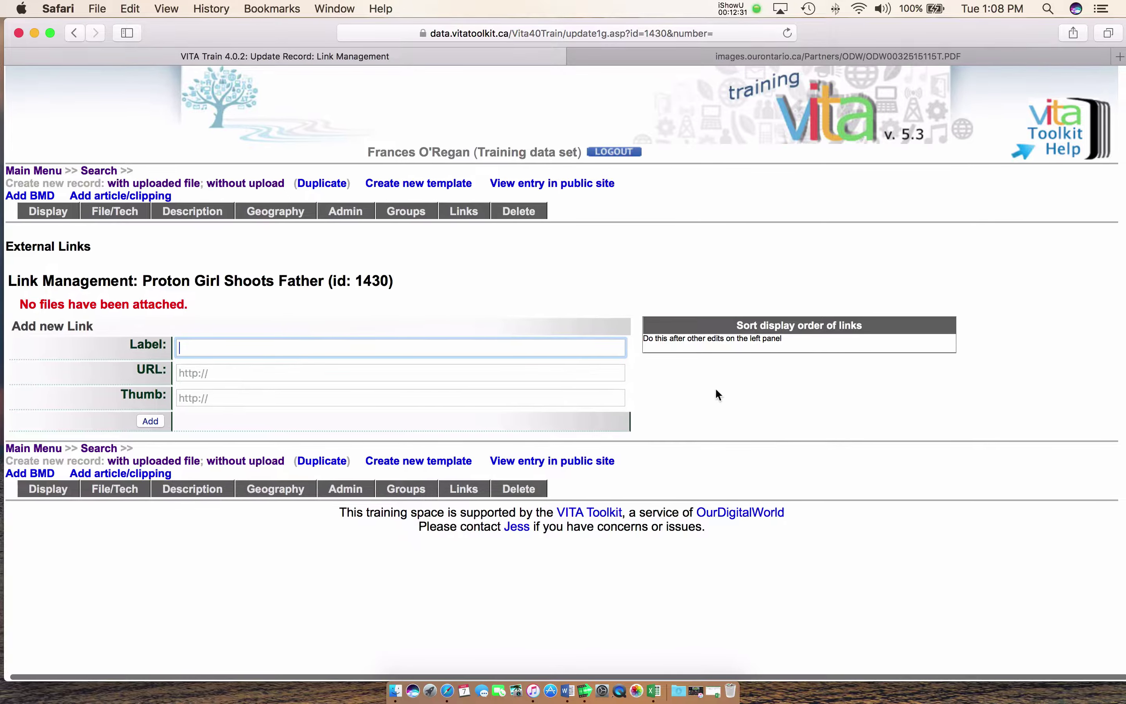
scroll(573, 302, "left", 1)
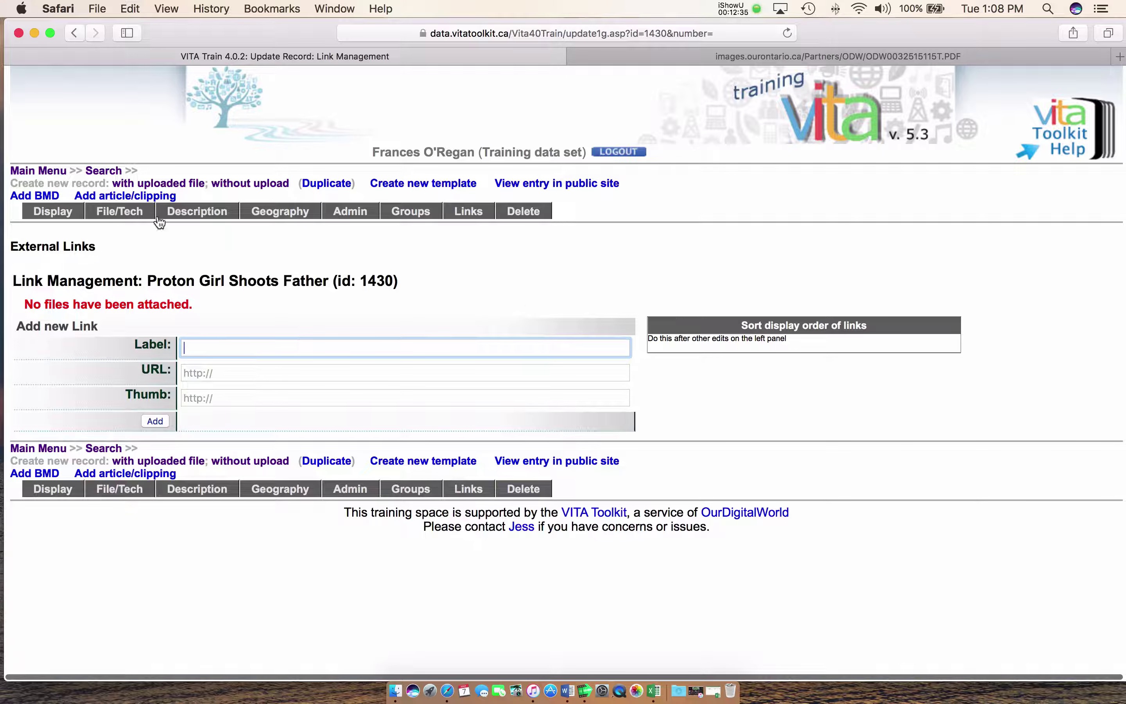
left_click(51, 215)
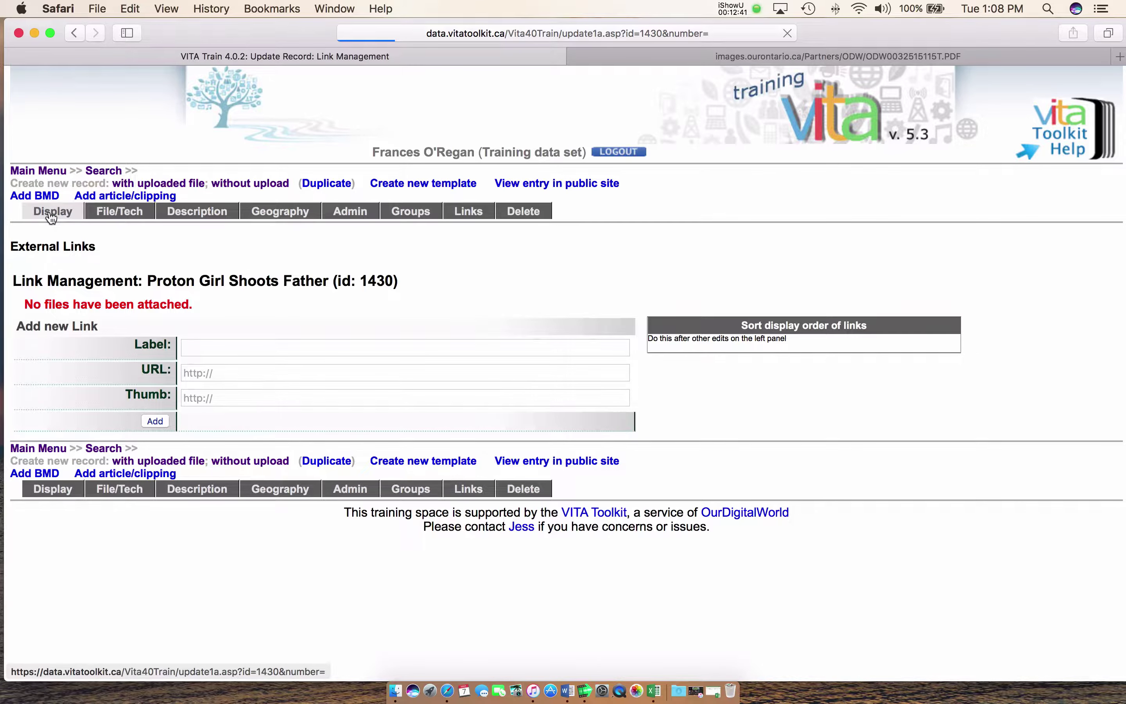
scroll(428, 312, "down", 3)
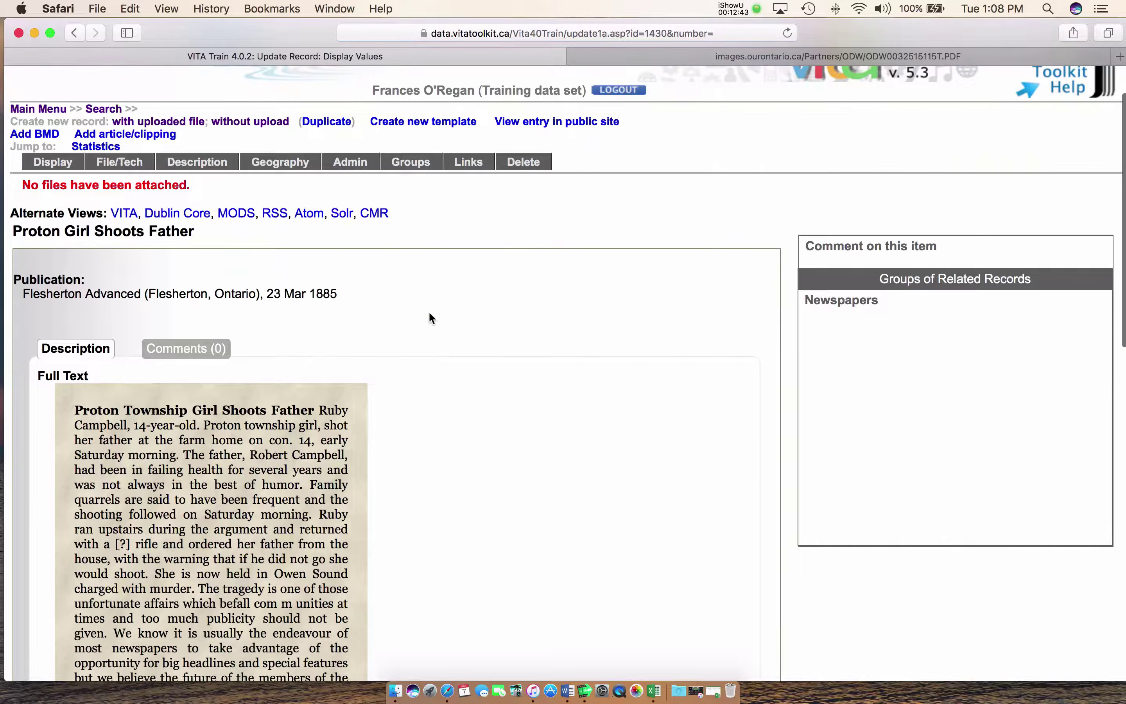
scroll(303, 395, "down", 8)
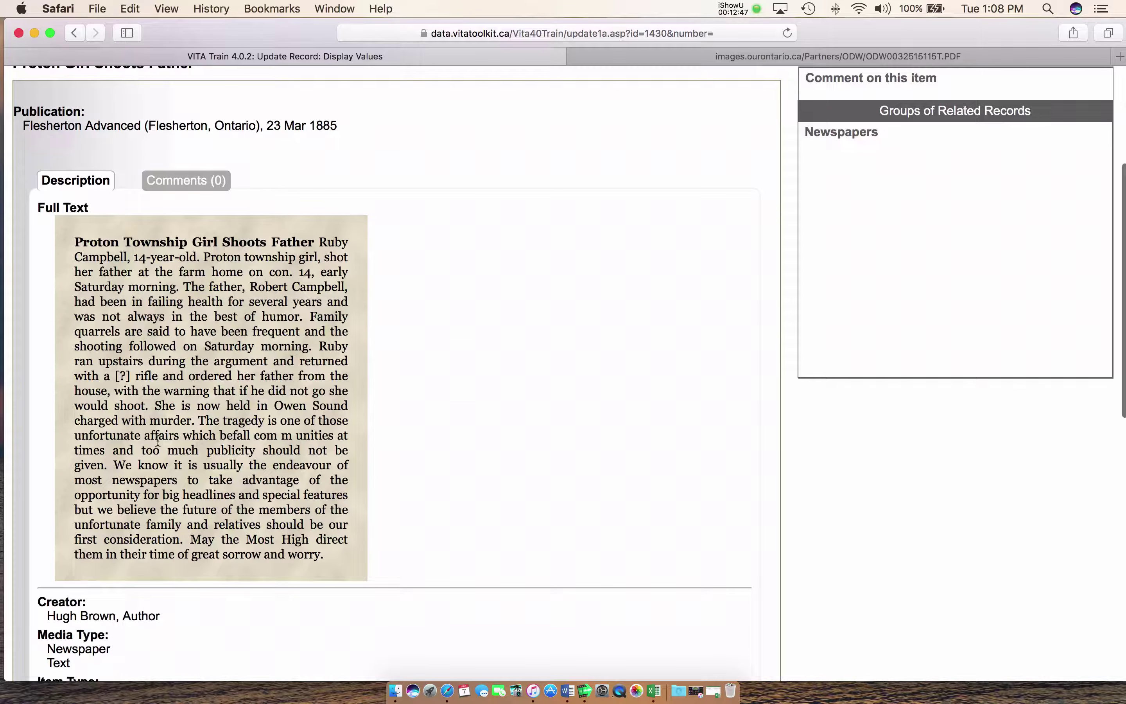
scroll(217, 434, "down", 3)
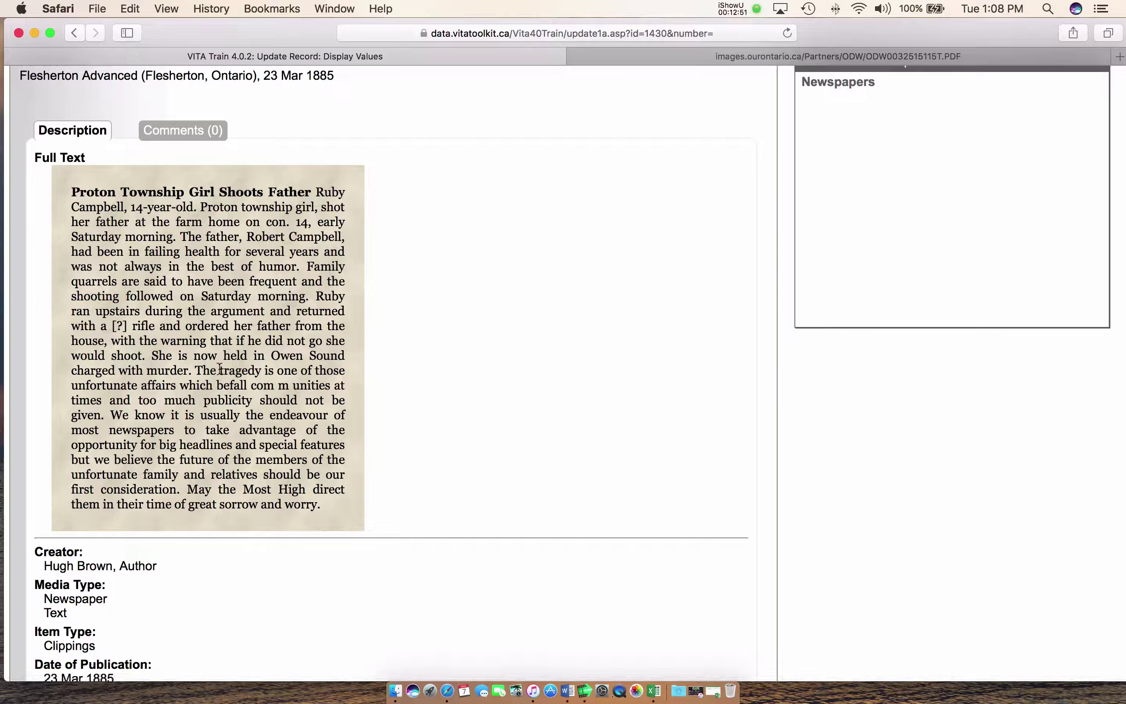
scroll(219, 370, "down", 3)
scroll(219, 370, "down", 2)
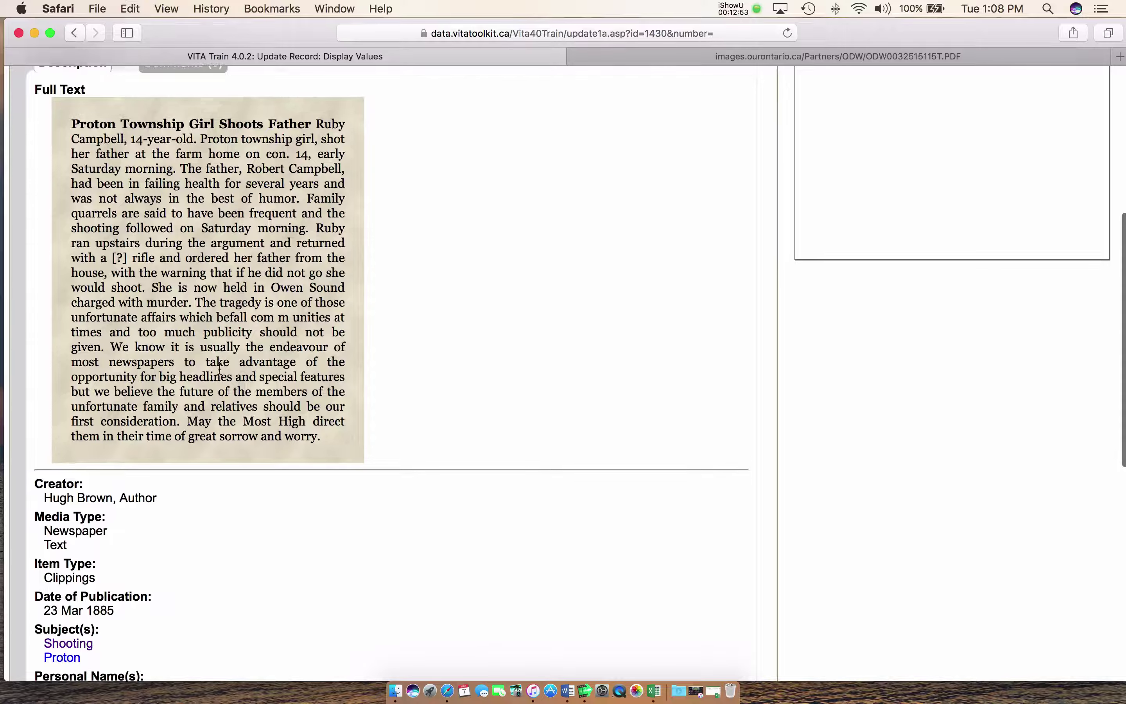
scroll(213, 423, "down", 10)
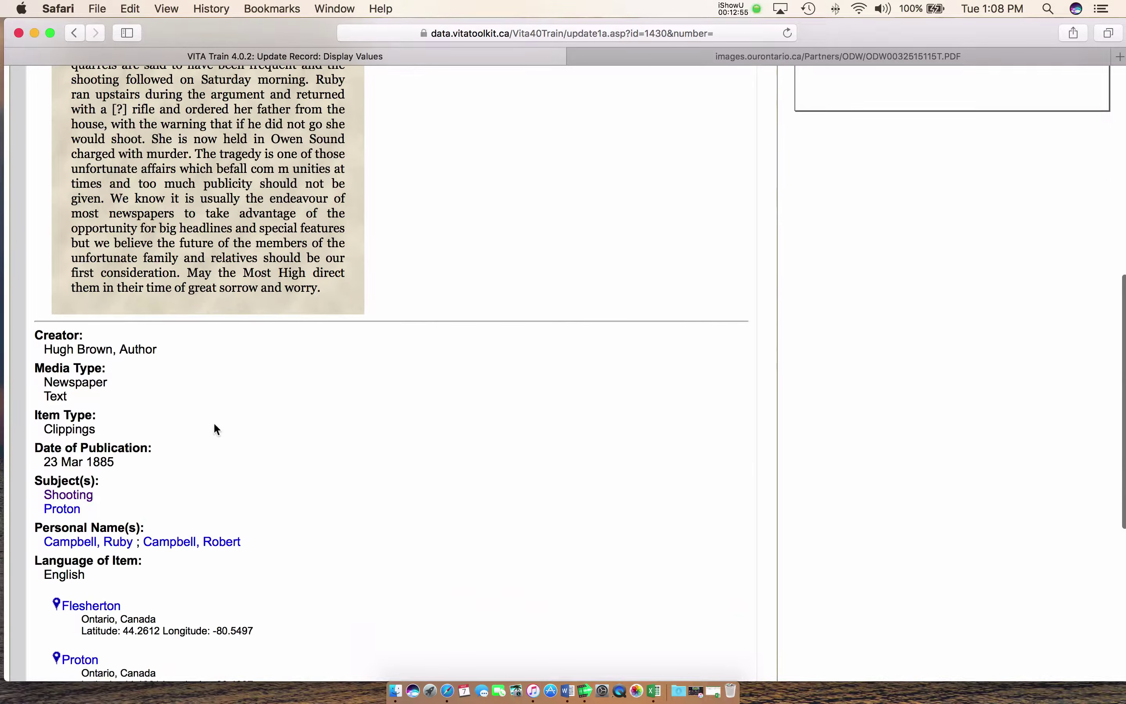
scroll(215, 428, "down", 5)
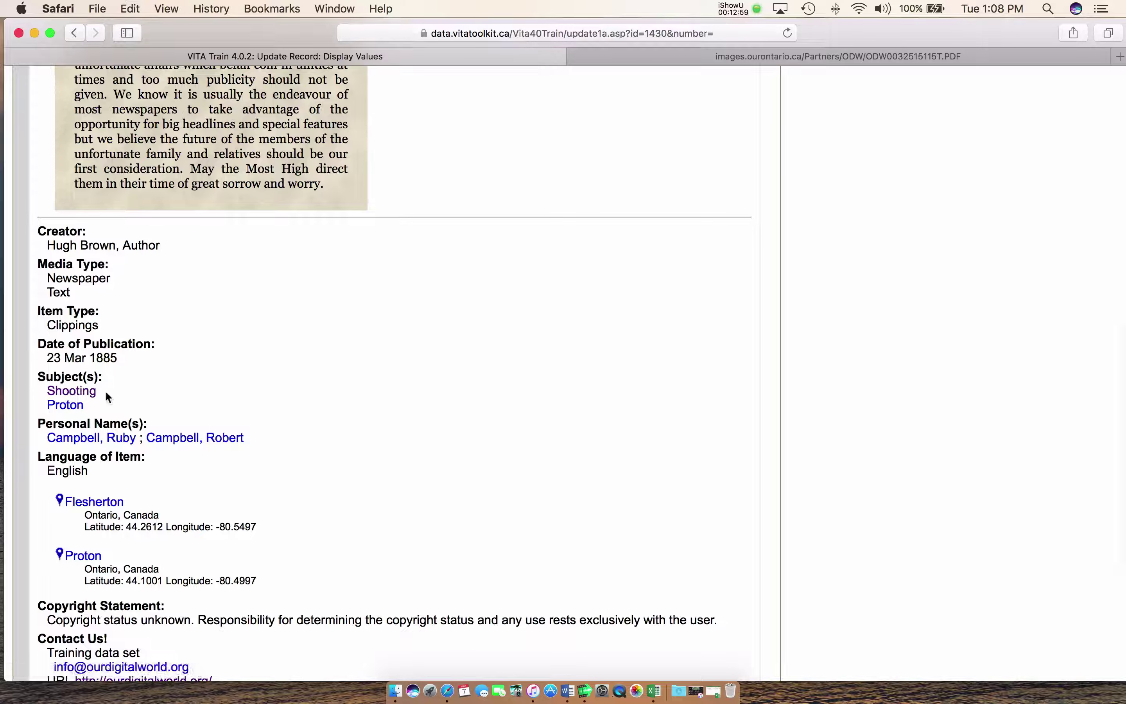
scroll(82, 396, "down", 4)
scroll(81, 396, "down", 2)
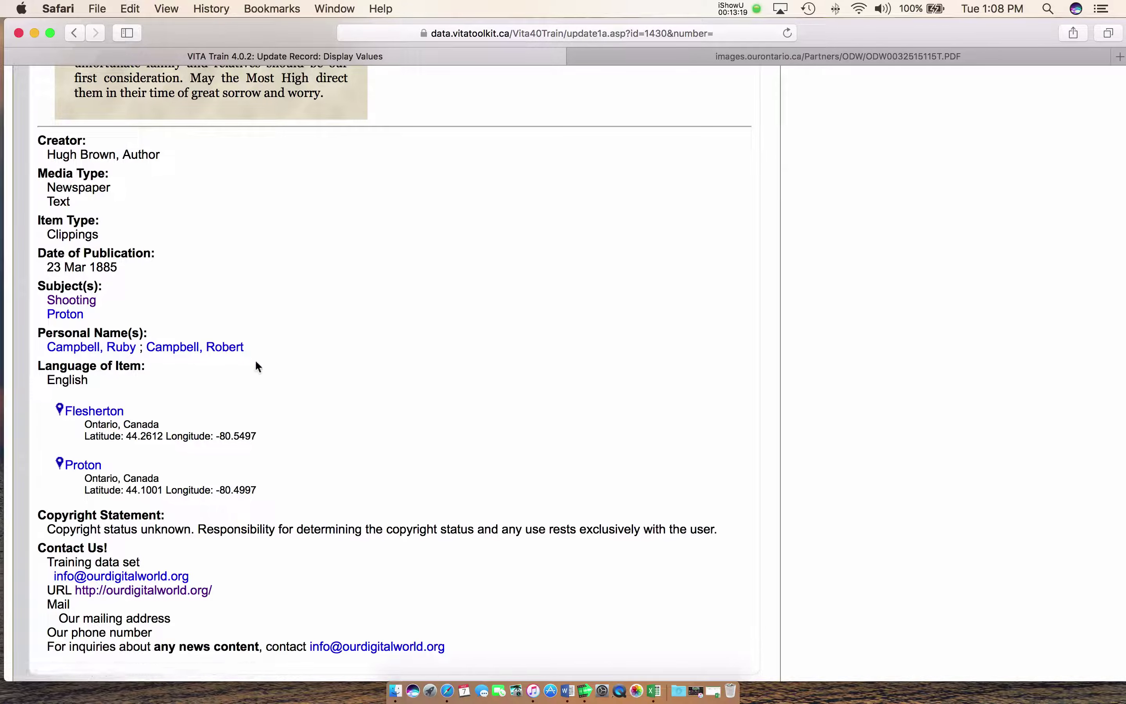
scroll(255, 361, "down", 4)
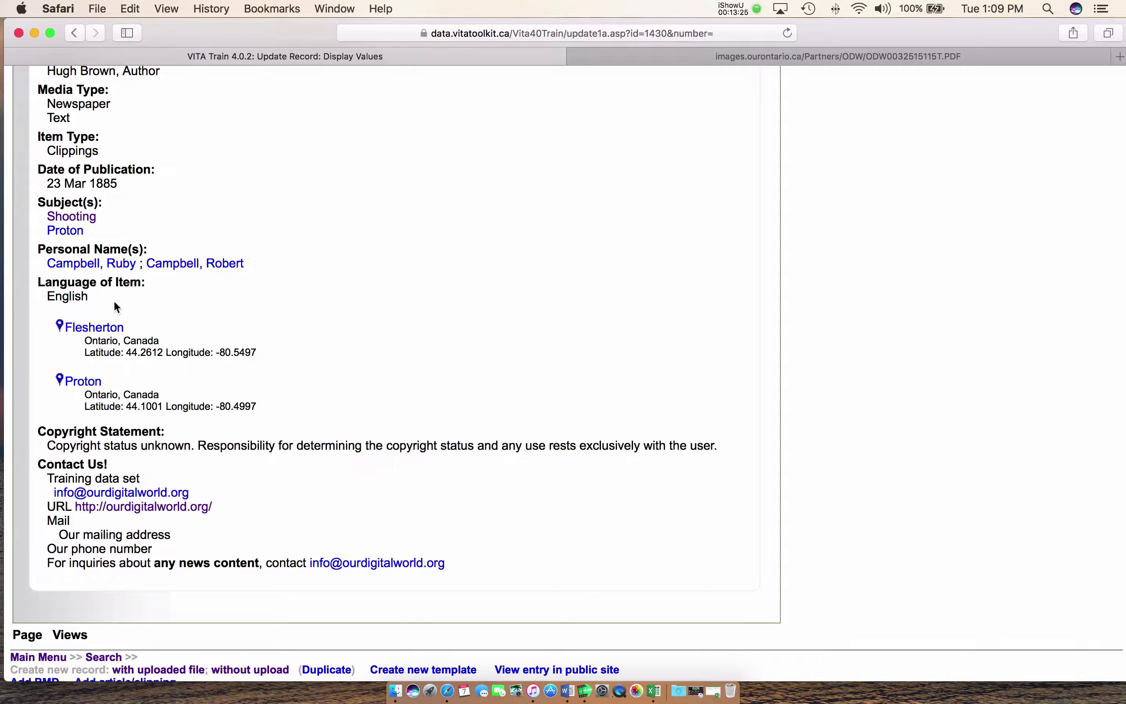
scroll(112, 312, "down", 4)
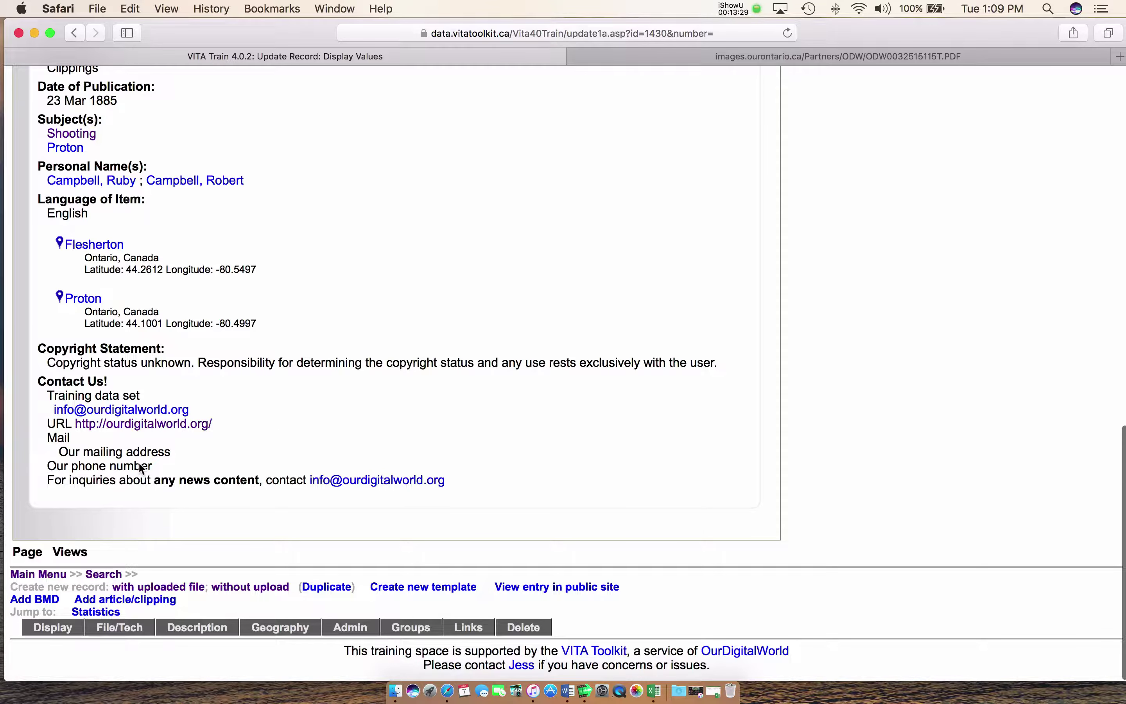
scroll(138, 461, "up", 8)
scroll(140, 465, "up", 15)
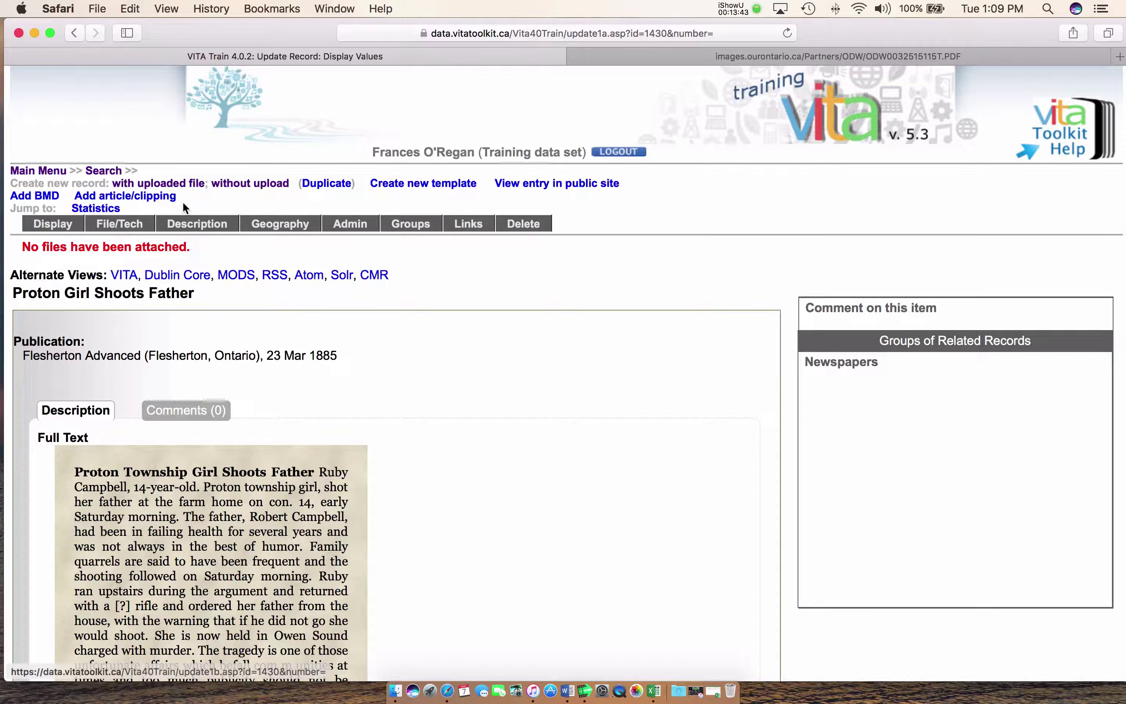
left_click(115, 228)
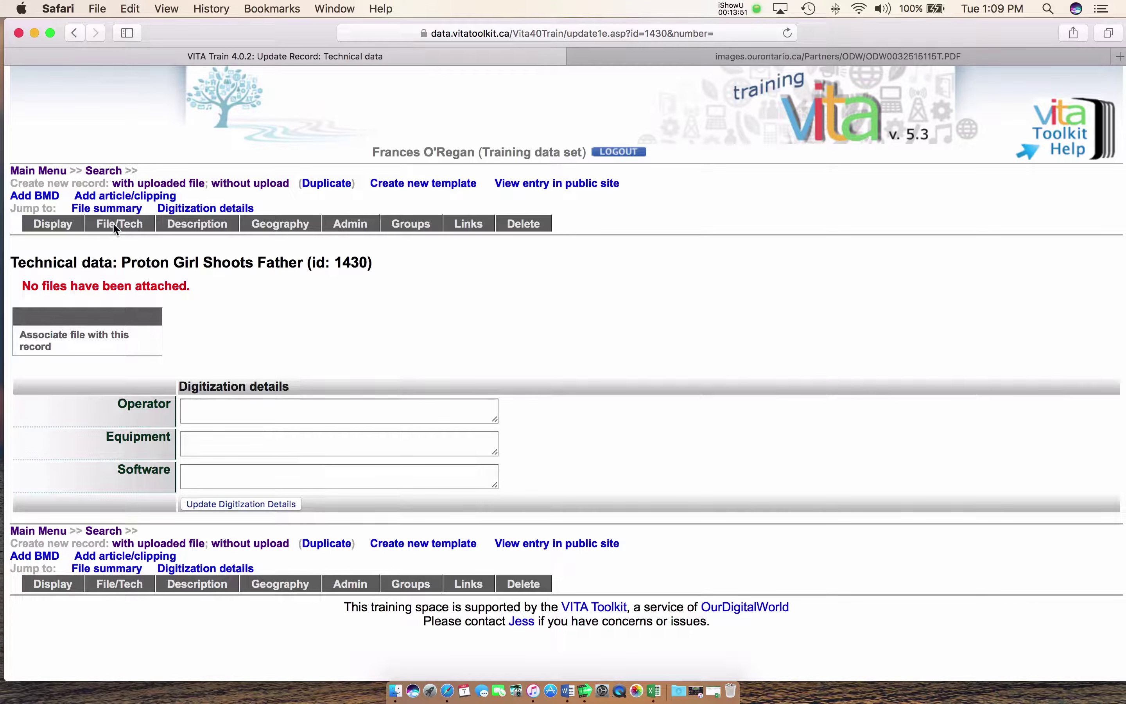
left_click(73, 345)
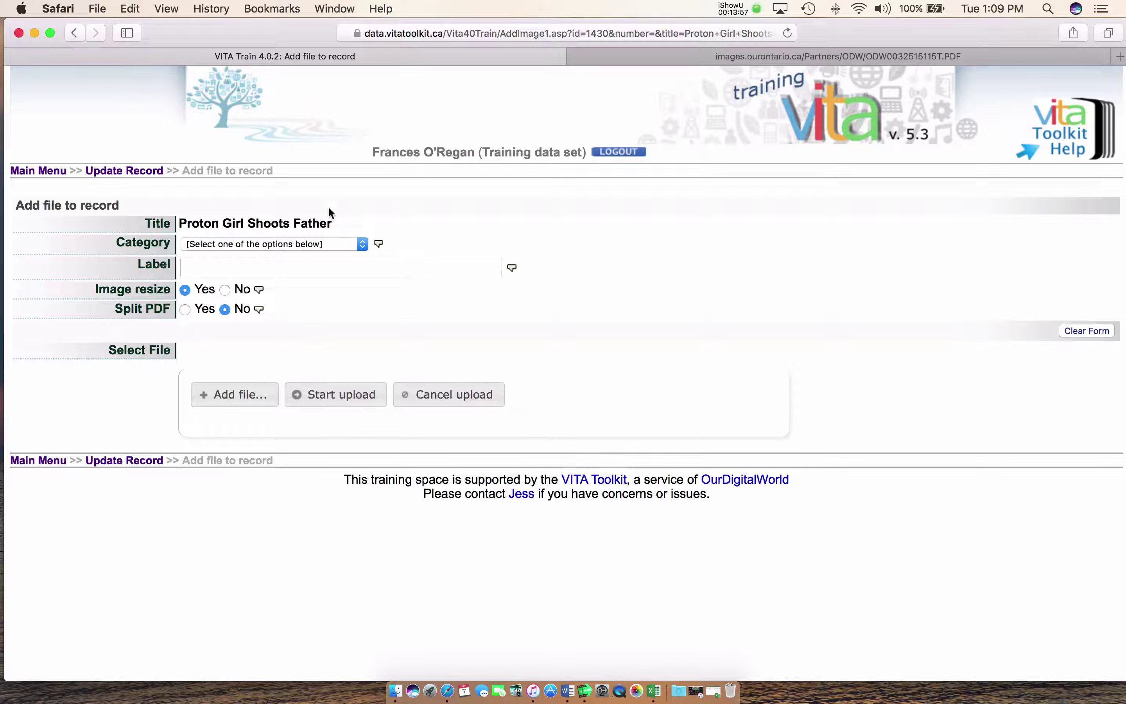
left_click(302, 247)
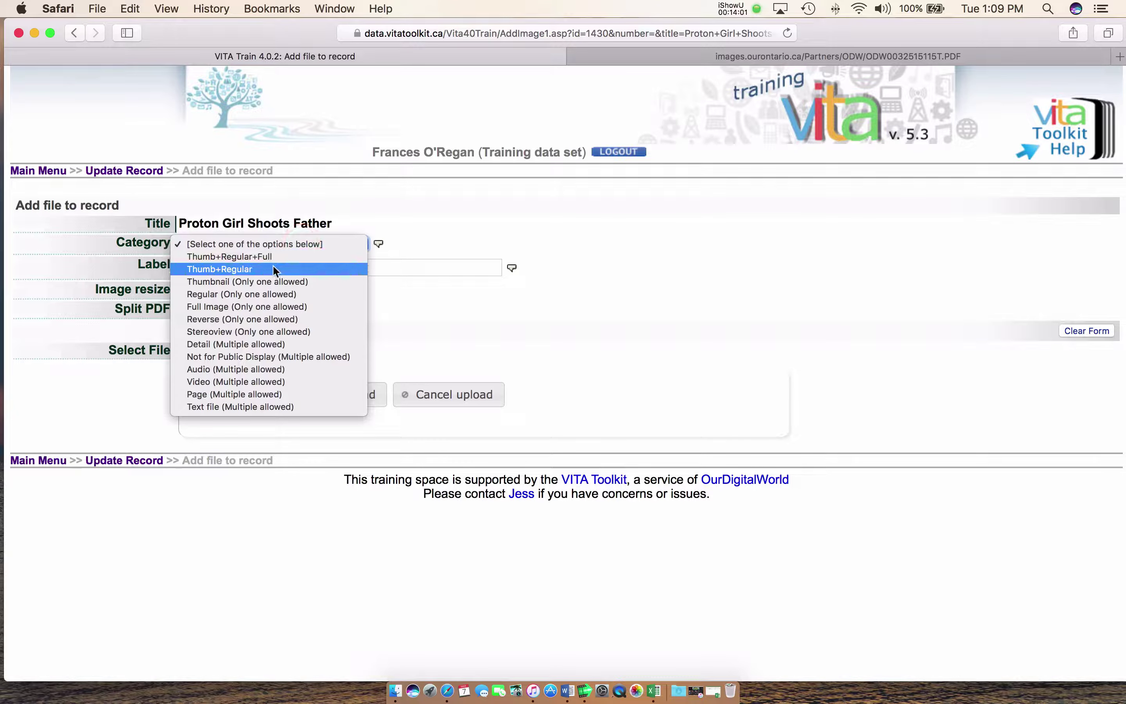
left_click(240, 269)
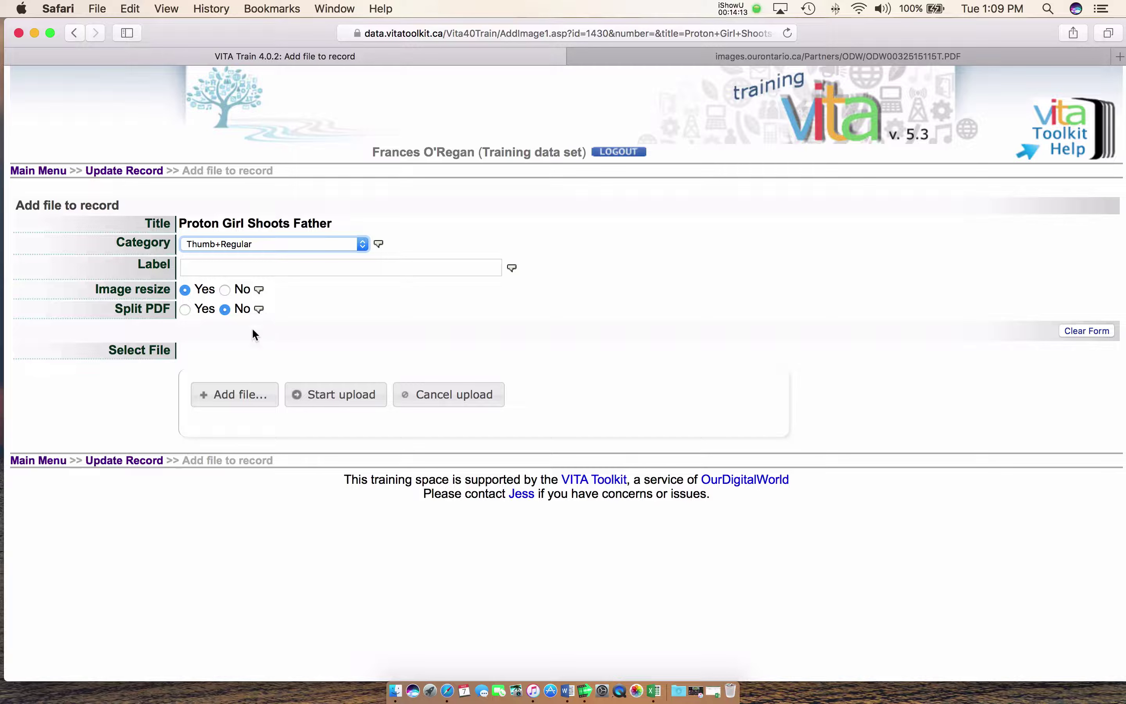
left_click(231, 399)
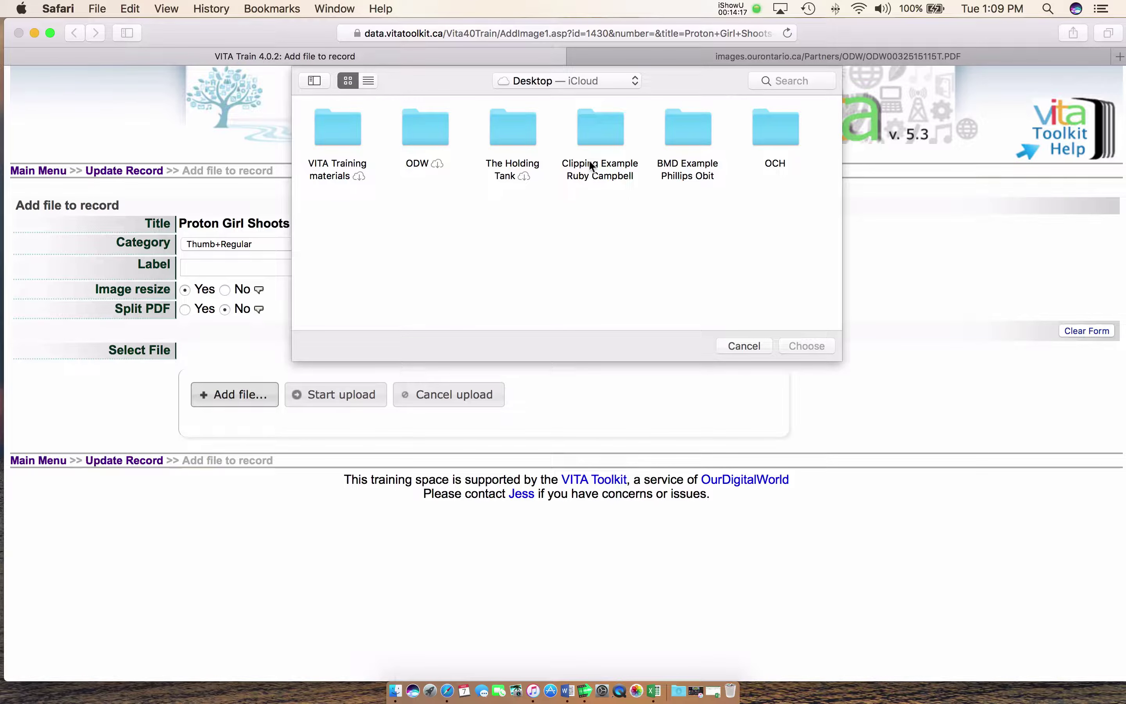
double_click(597, 132)
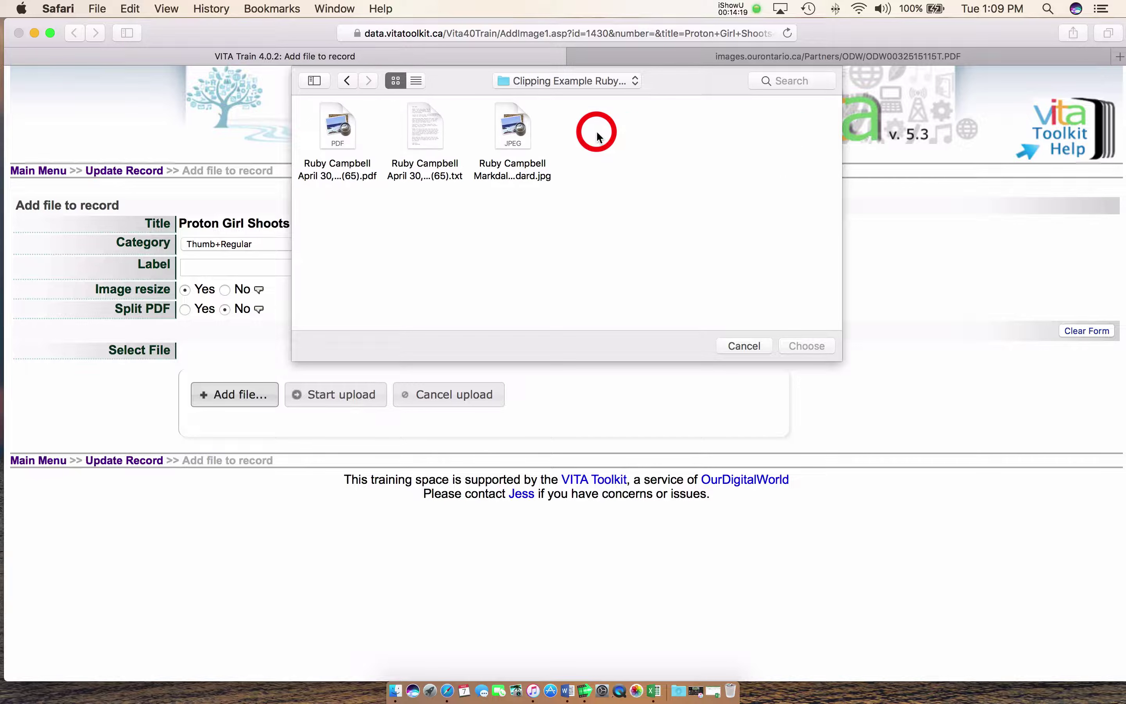
left_click(509, 110)
left_click(795, 346)
left_click(356, 397)
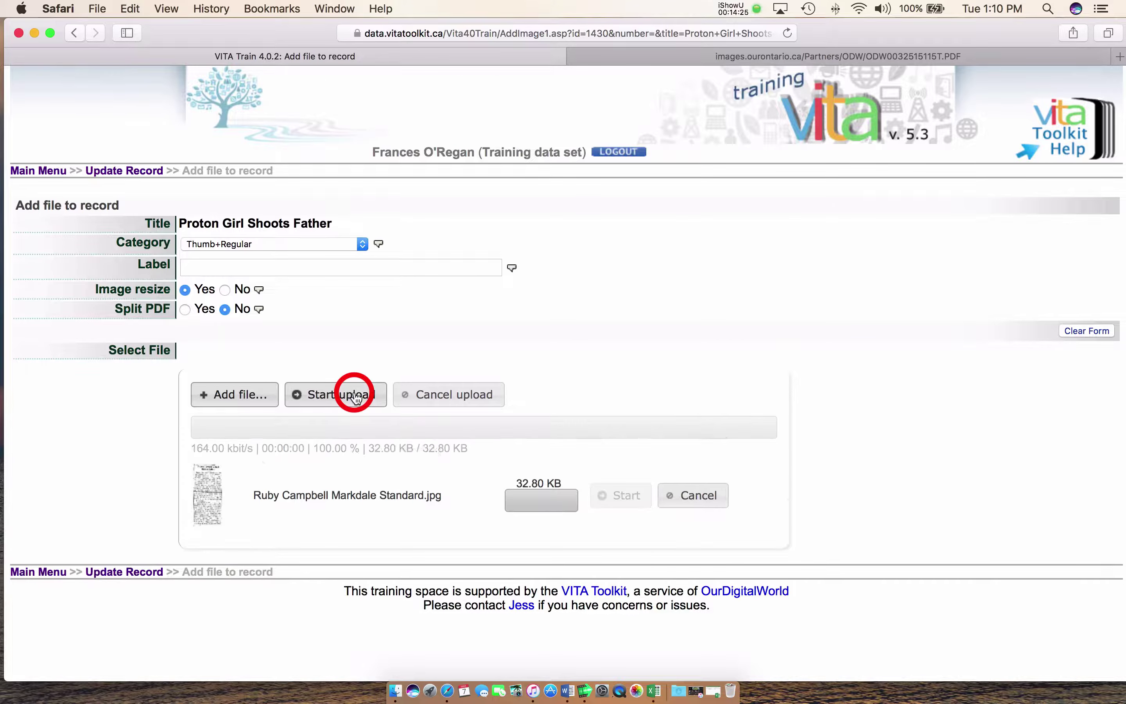
left_click(1004, 331)
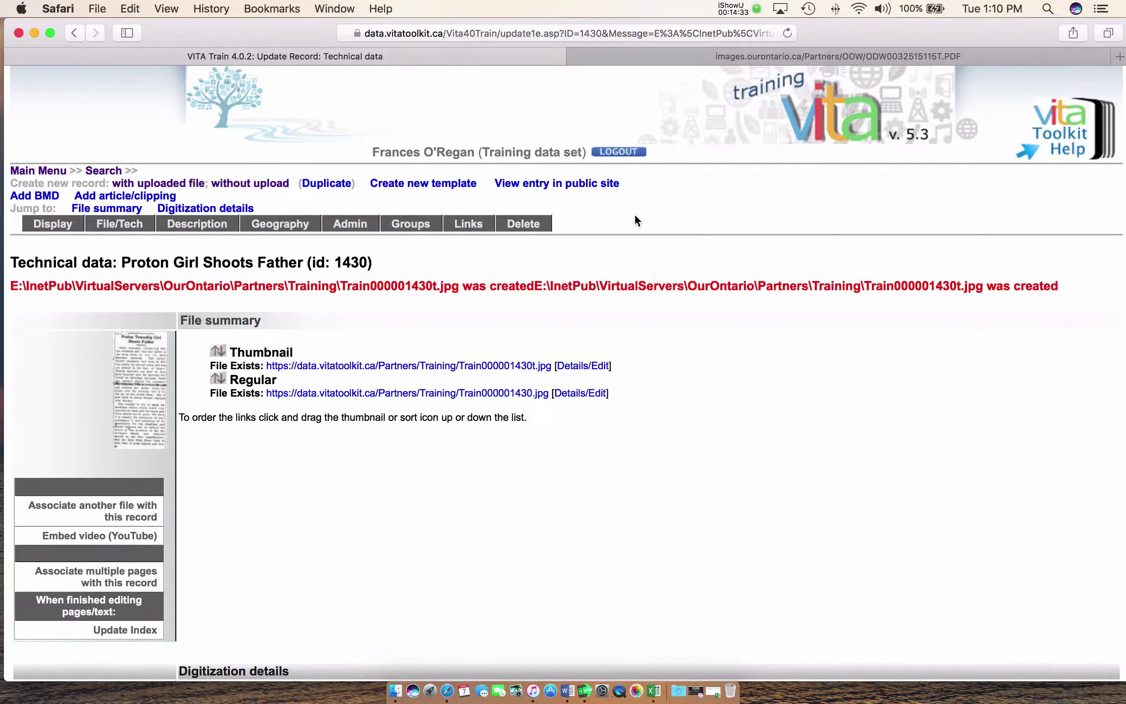
Check record 1430's public page with its clipping thumbnail and map pins, then return to the toolkit
left_click(548, 184)
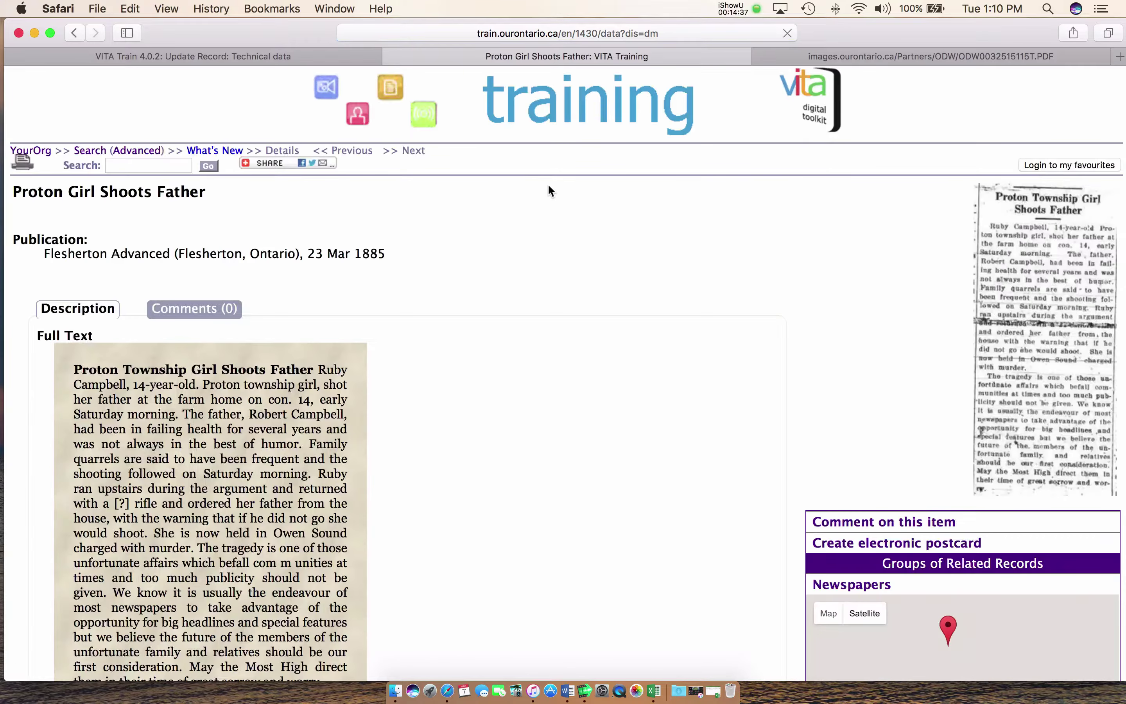
scroll(597, 237, "down", 2)
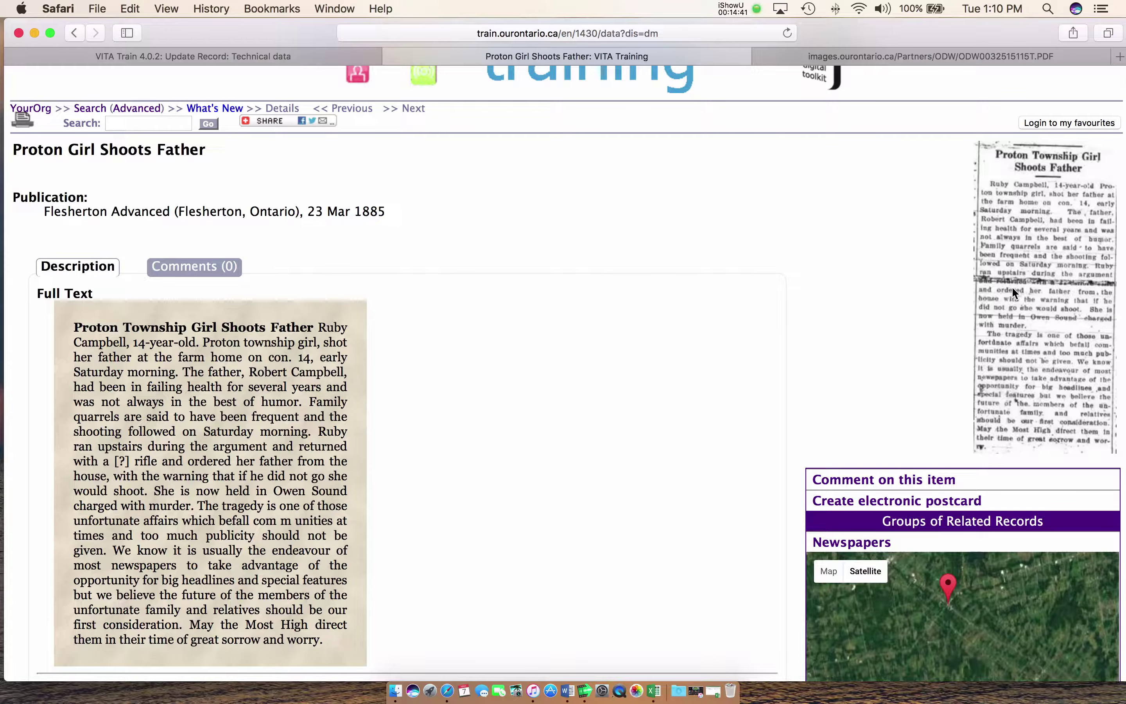
scroll(580, 301, "down", 1)
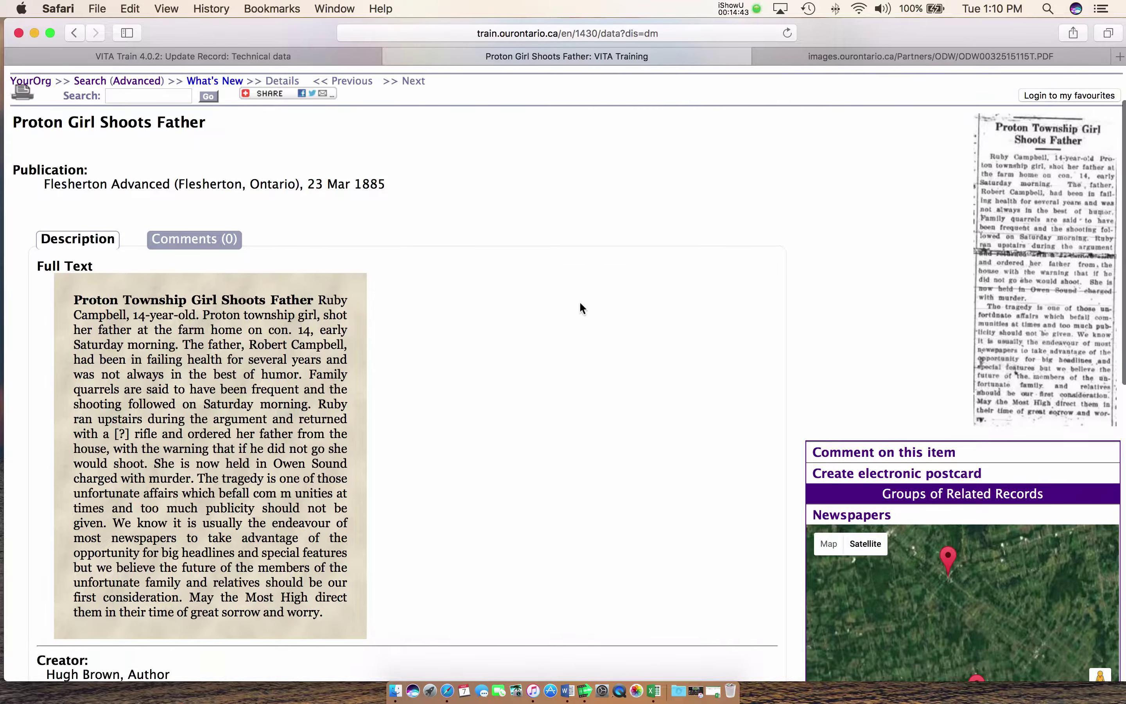
scroll(266, 286, "down", 5)
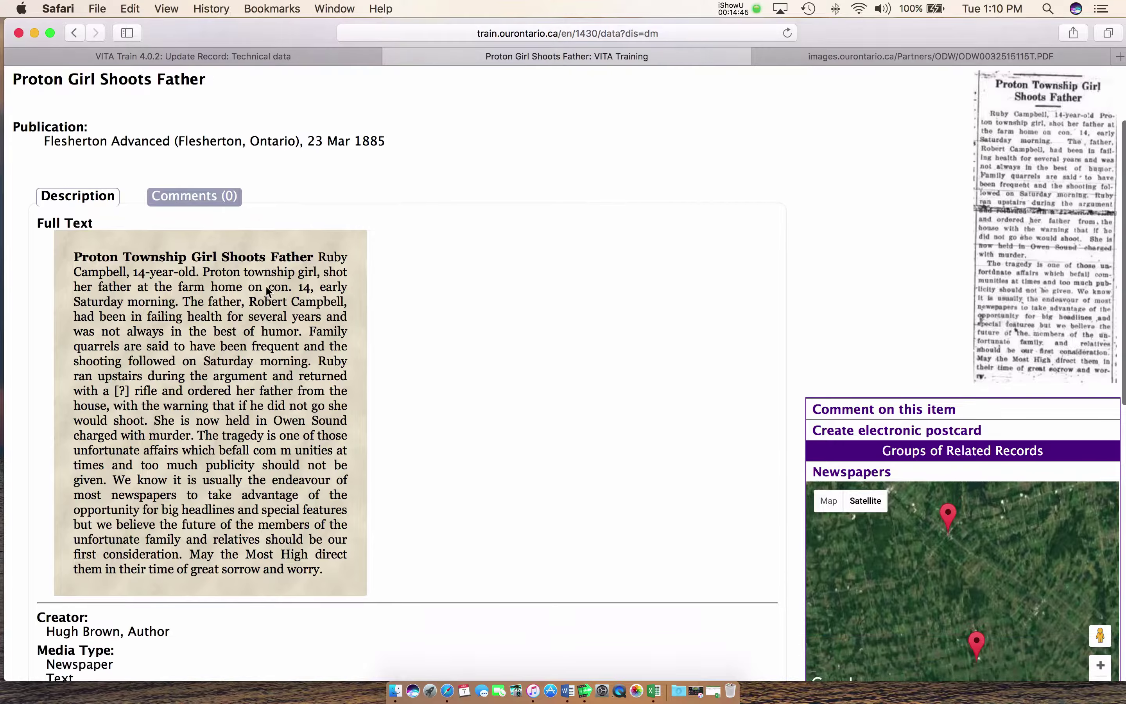
scroll(266, 287, "down", 10)
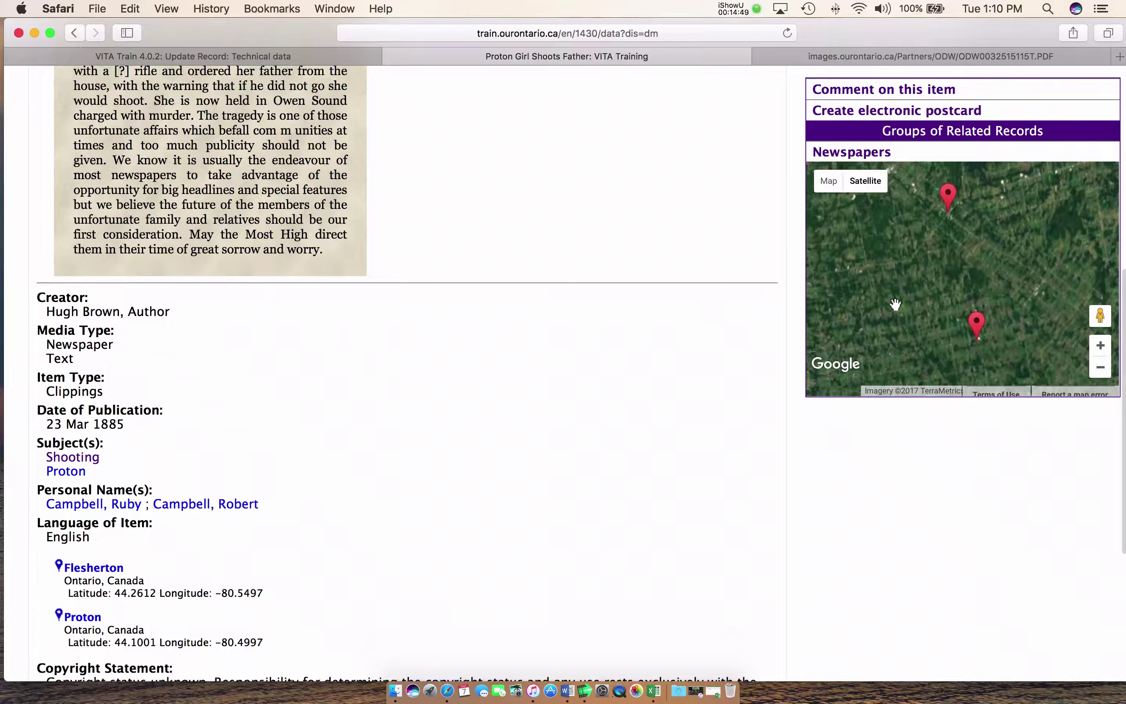
scroll(570, 349, "up", 18)
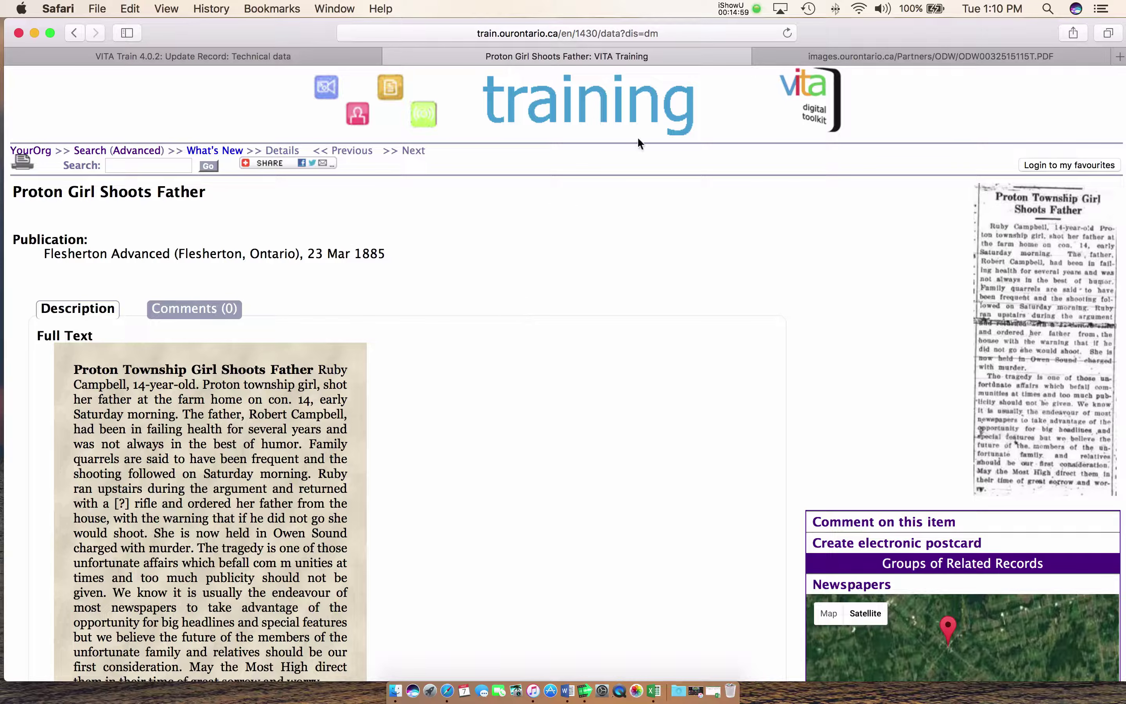
left_click(127, 59)
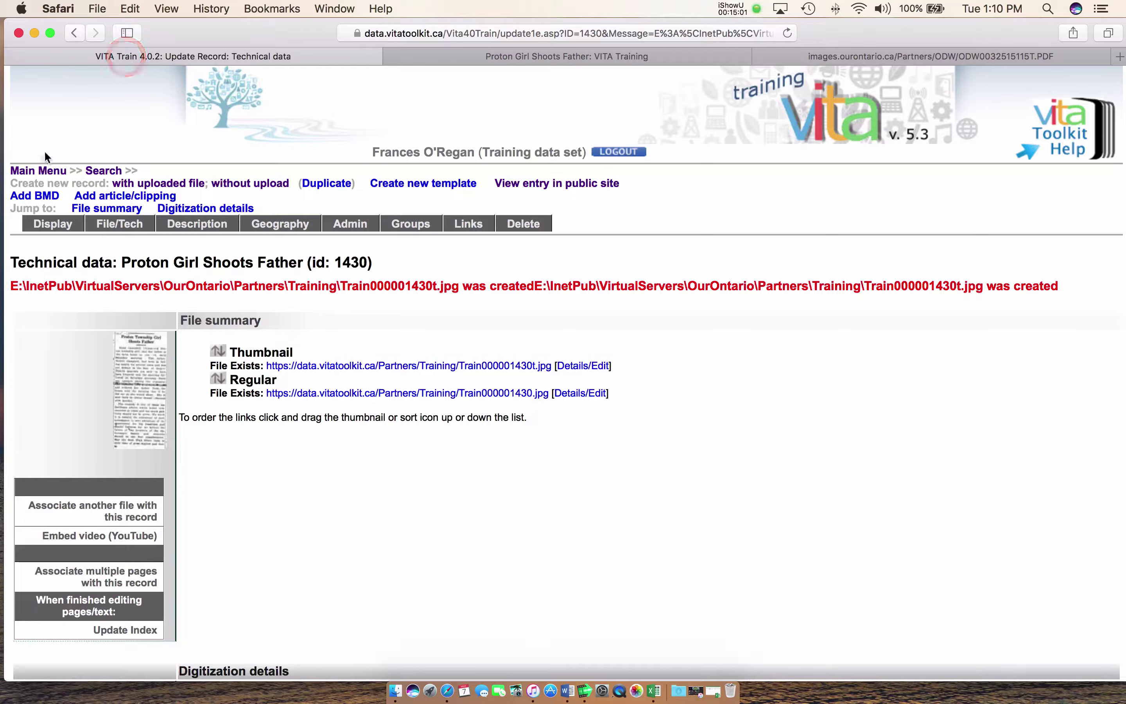
Open Proton Girl Shoots Father from the Top 100 Records list
left_click(49, 172)
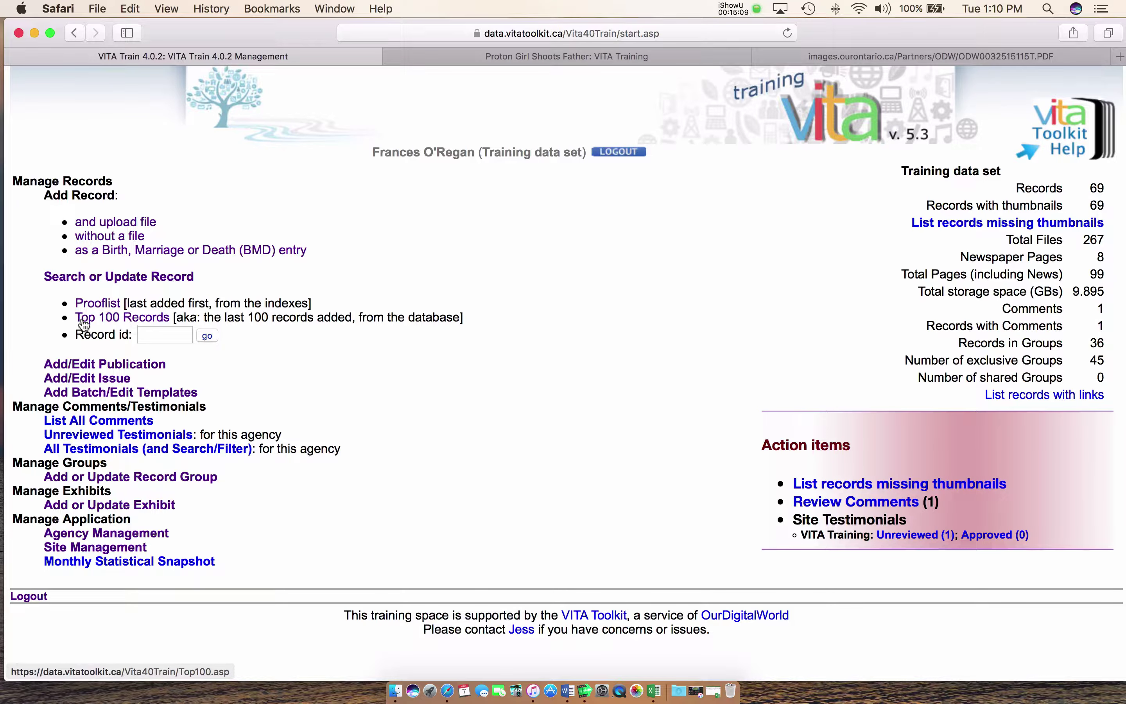
left_click(157, 325)
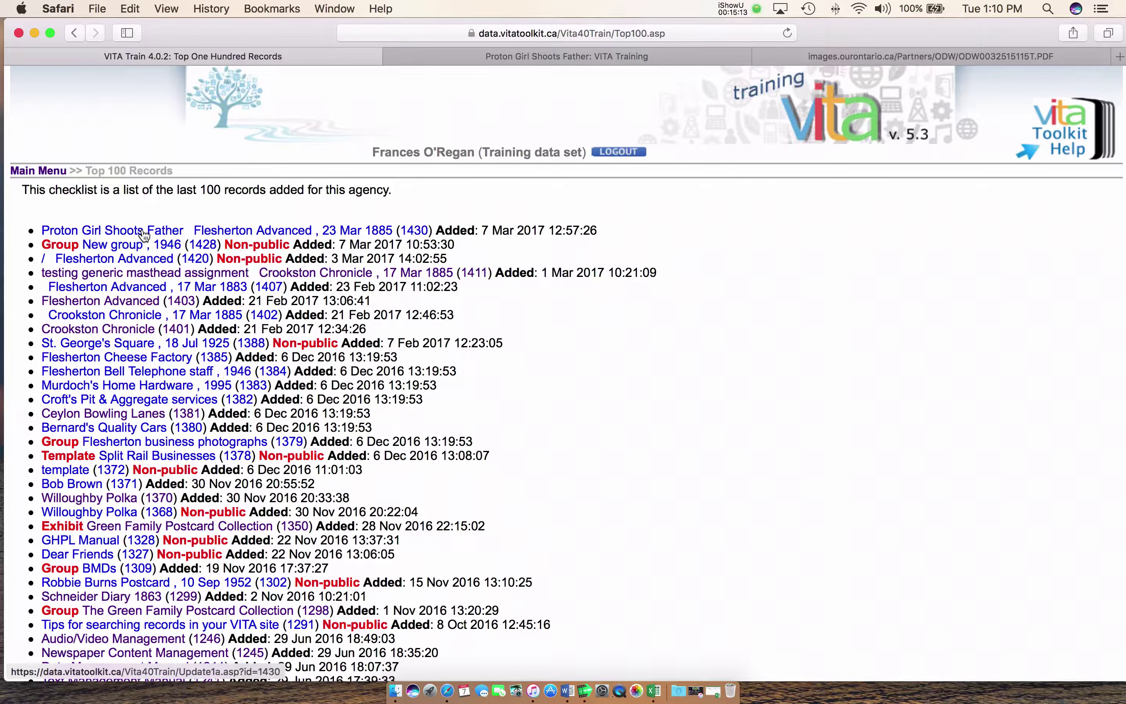
left_click(144, 233)
scroll(440, 317, "down", 5)
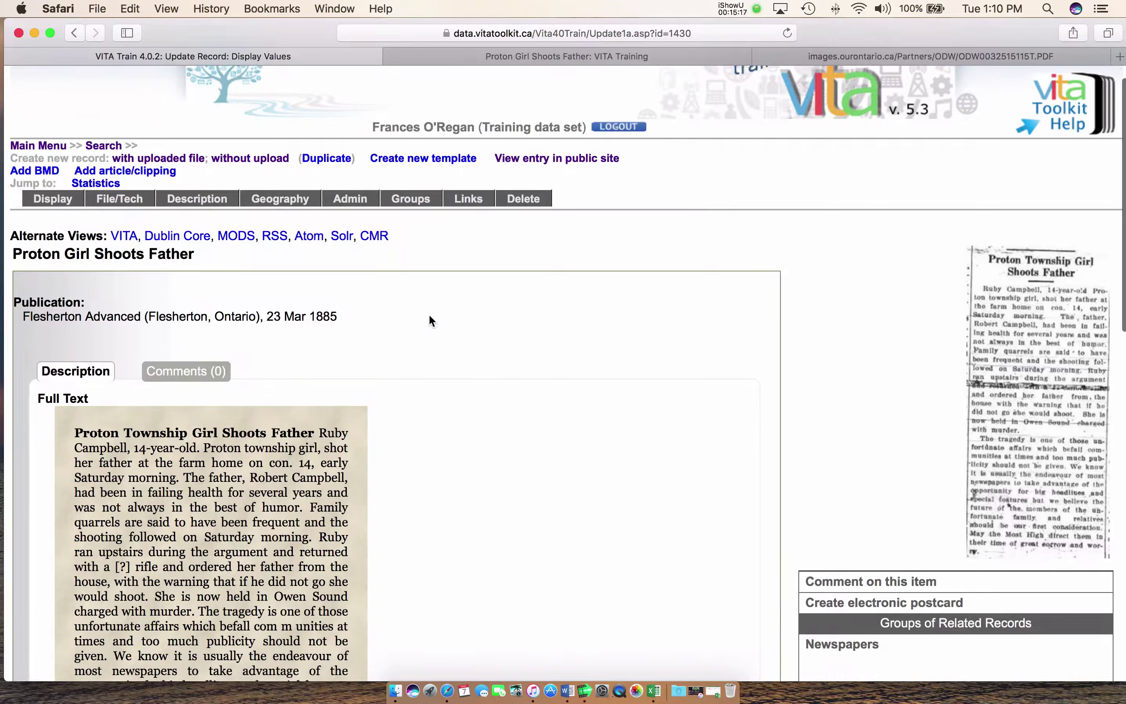
scroll(439, 320, "down", 1)
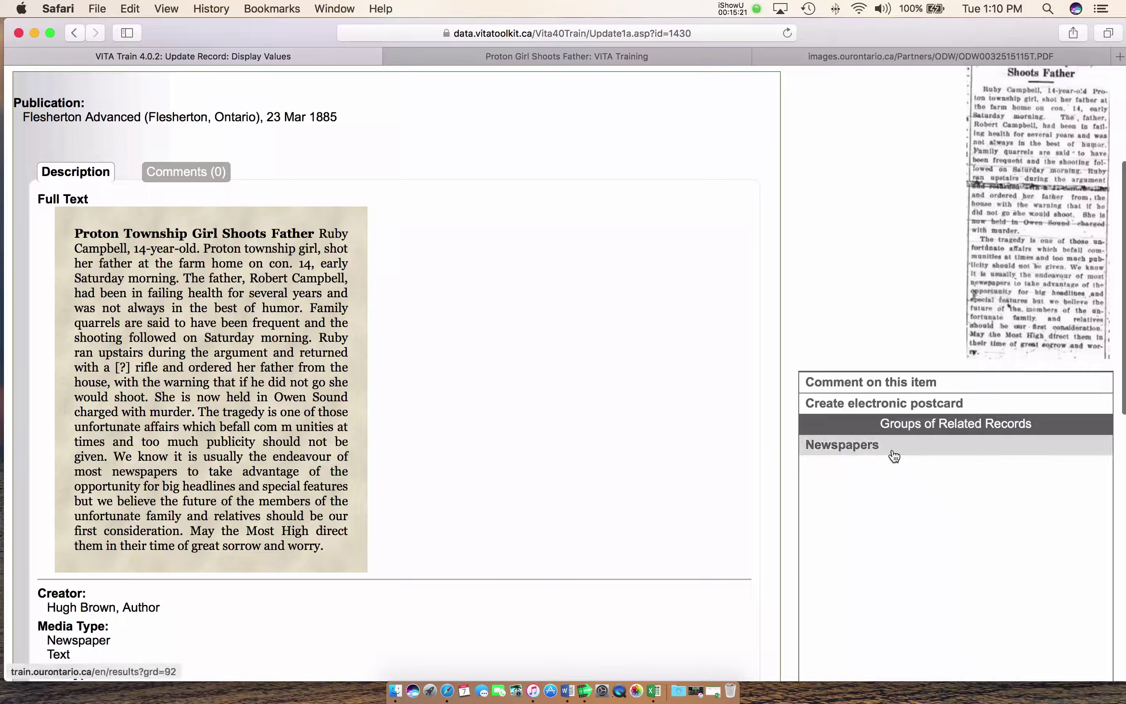
View the Newspapers group page listing its three records
left_click(838, 448)
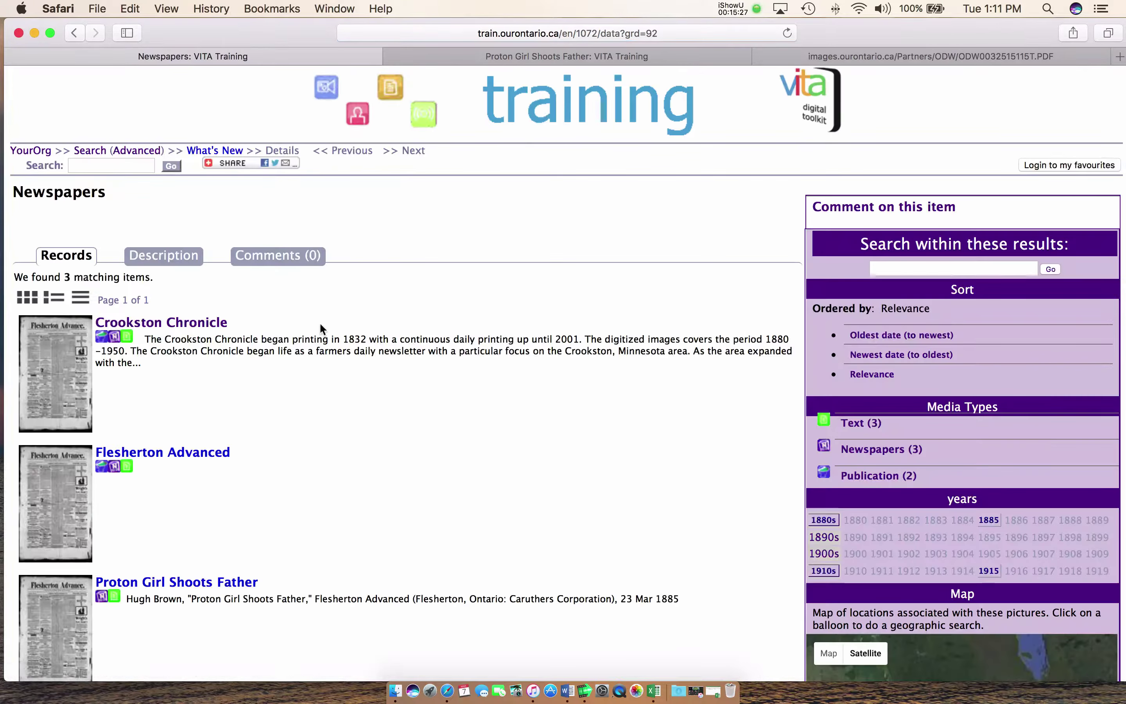
scroll(259, 305, "down", 6)
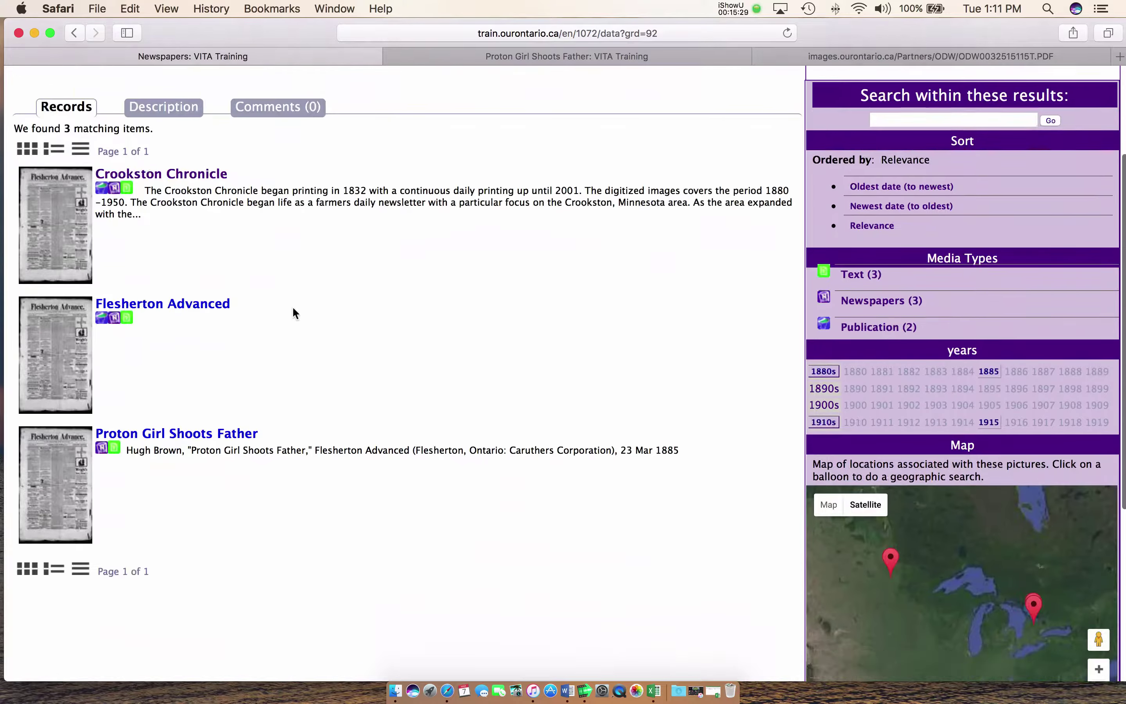
scroll(293, 311, "down", 4)
scroll(293, 311, "up", 7)
scroll(292, 306, "up", 3)
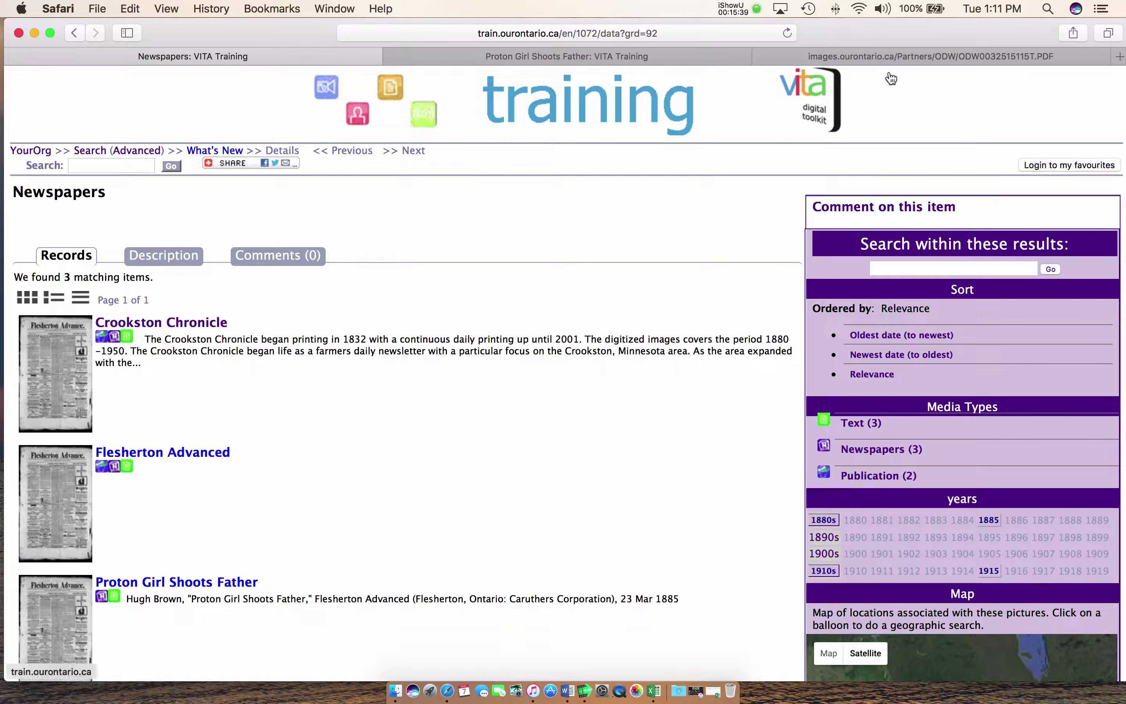
Leave the Add Article/Clipping PDF and return to the Working with Newspapers help page
left_click(876, 56)
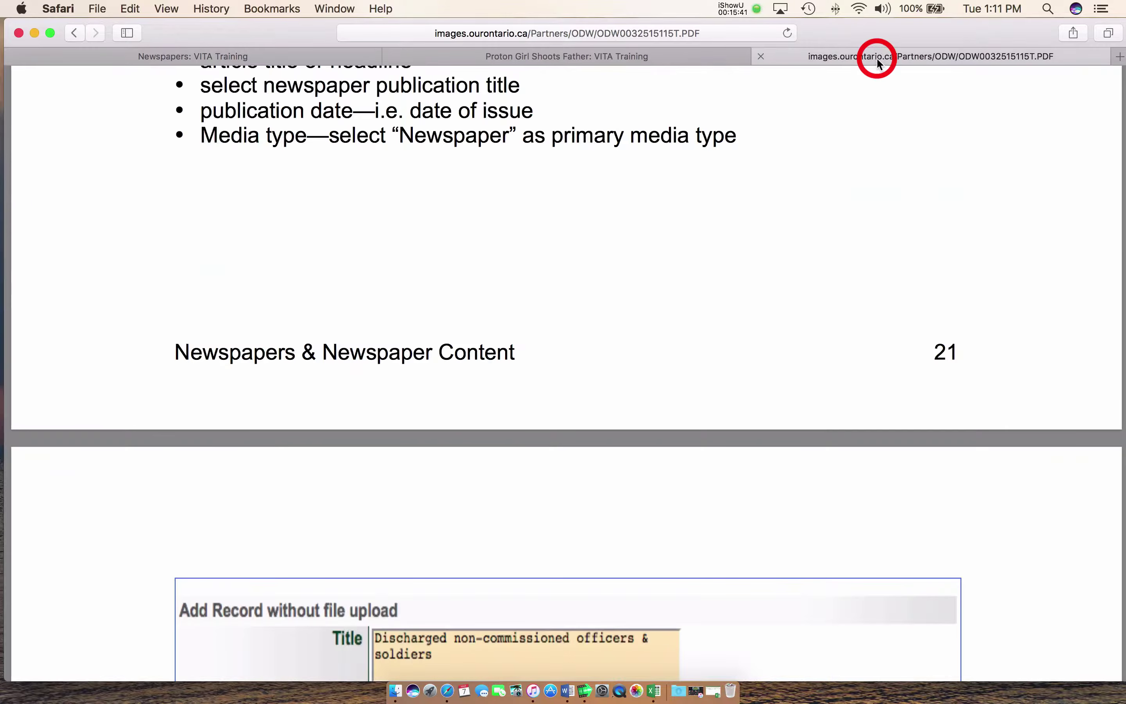
scroll(553, 264, "up", 15)
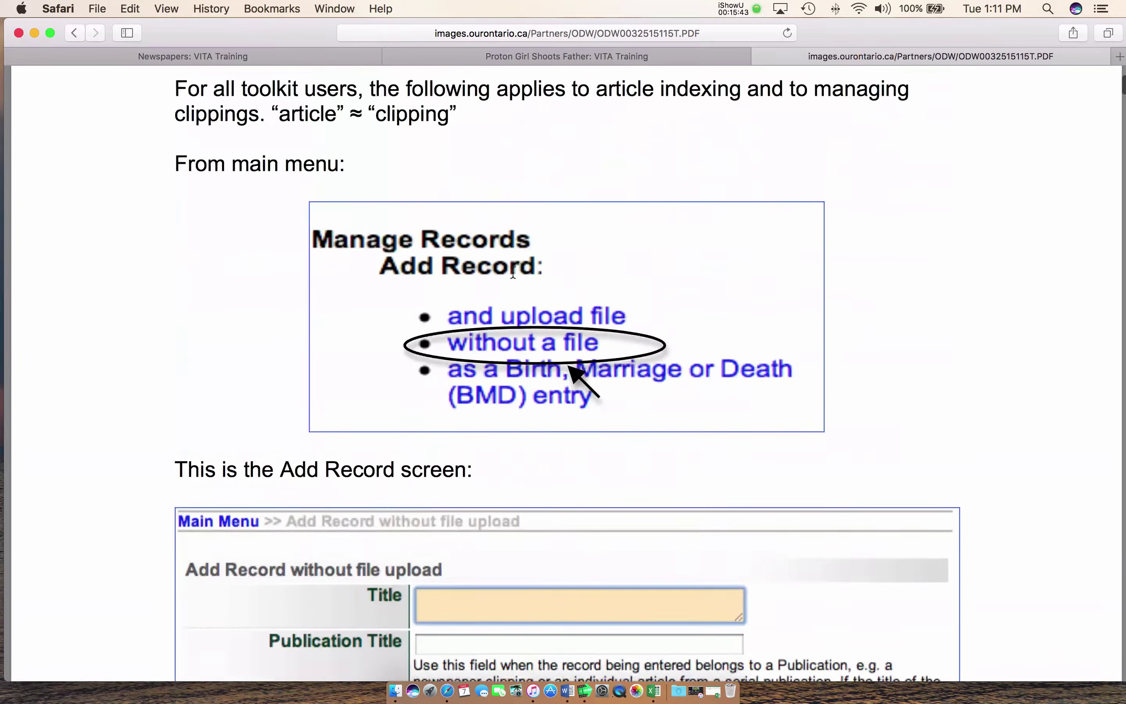
left_click(75, 33)
scroll(328, 295, "up", 6)
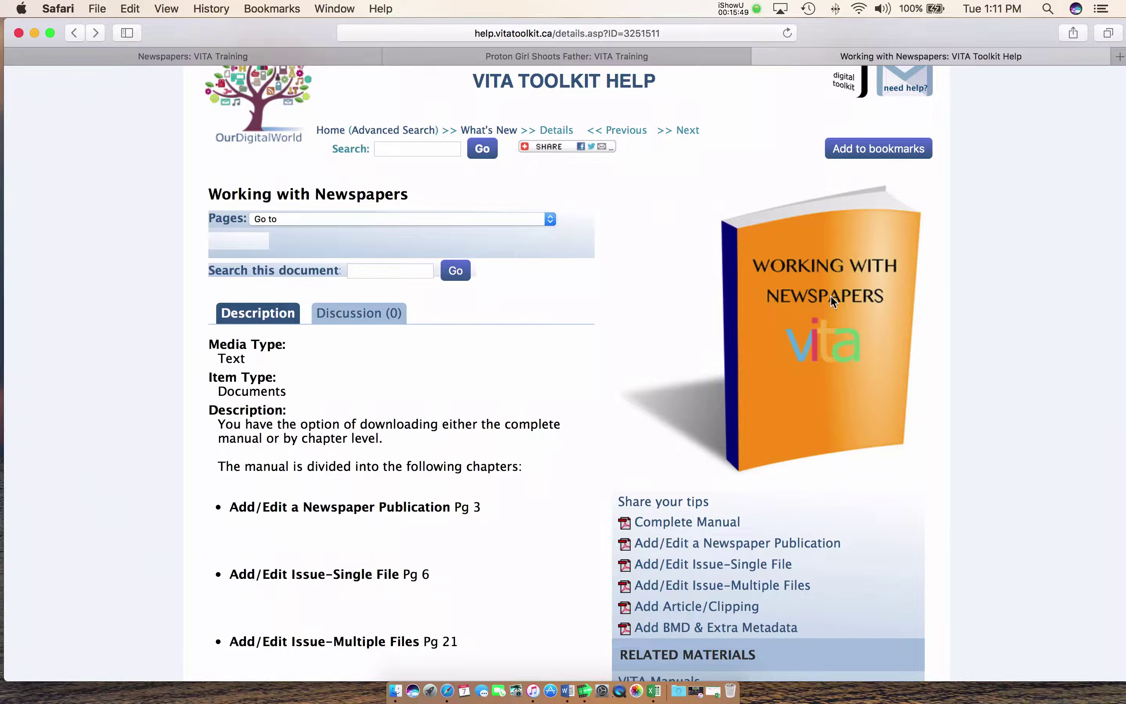
scroll(830, 300, "down", 2)
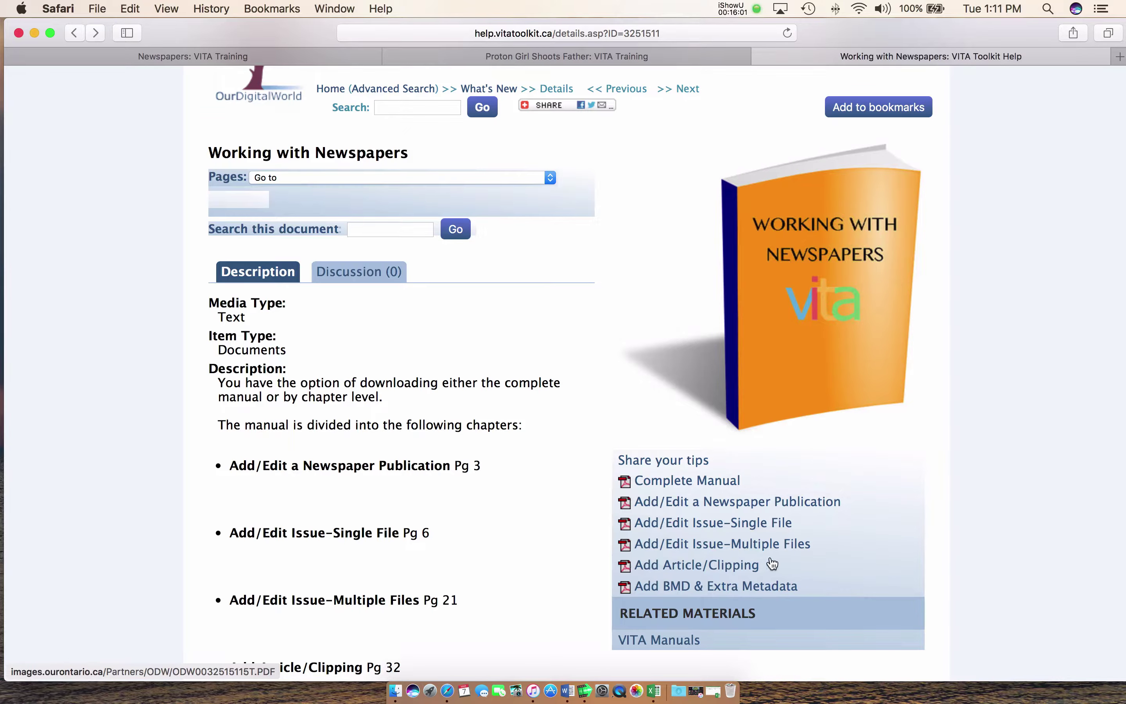
scroll(796, 544, "up", 4)
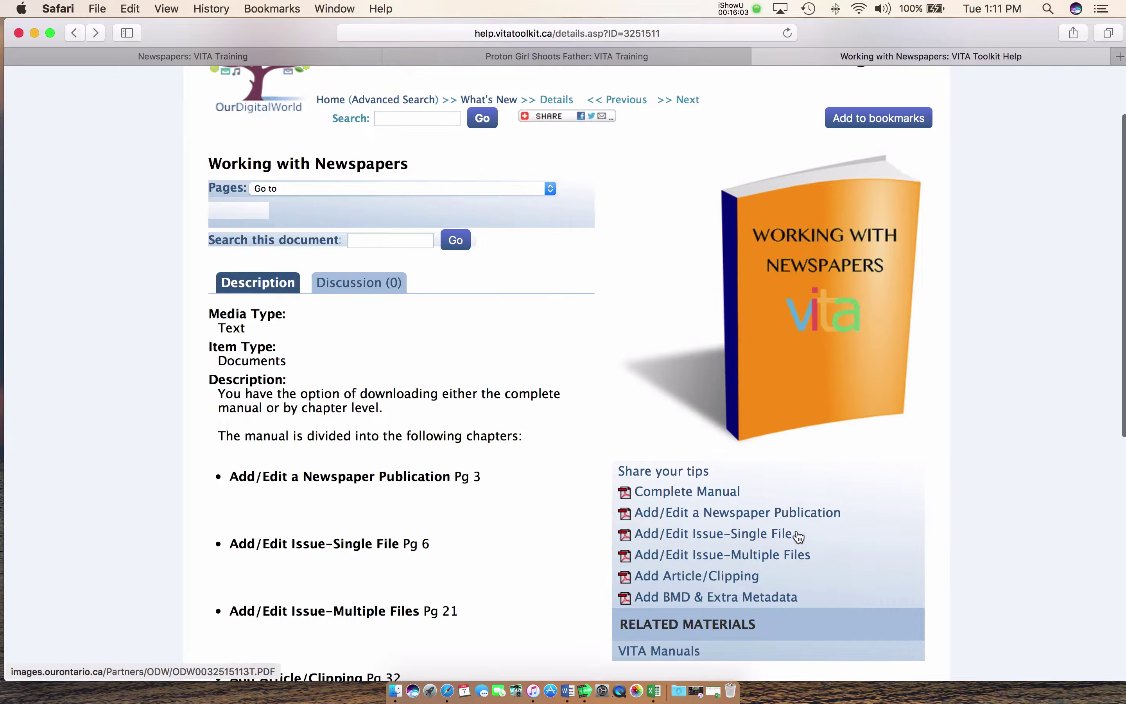